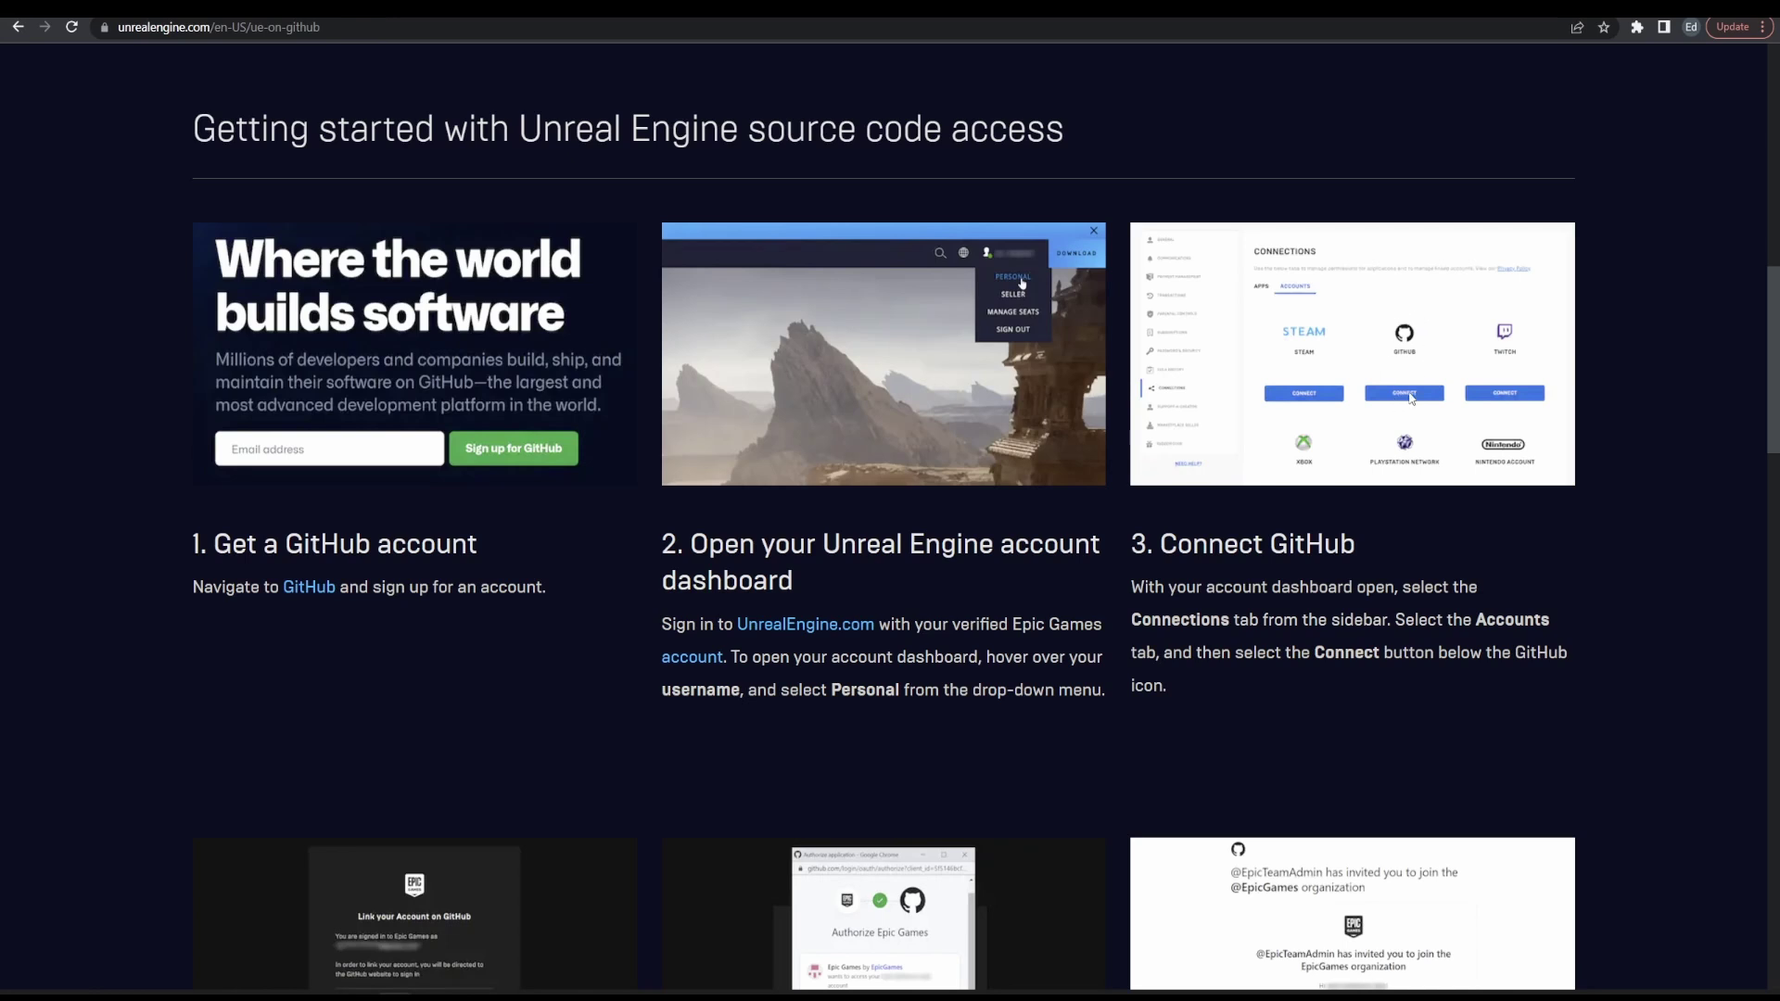
pyautogui.scroll(-6, 914, 580)
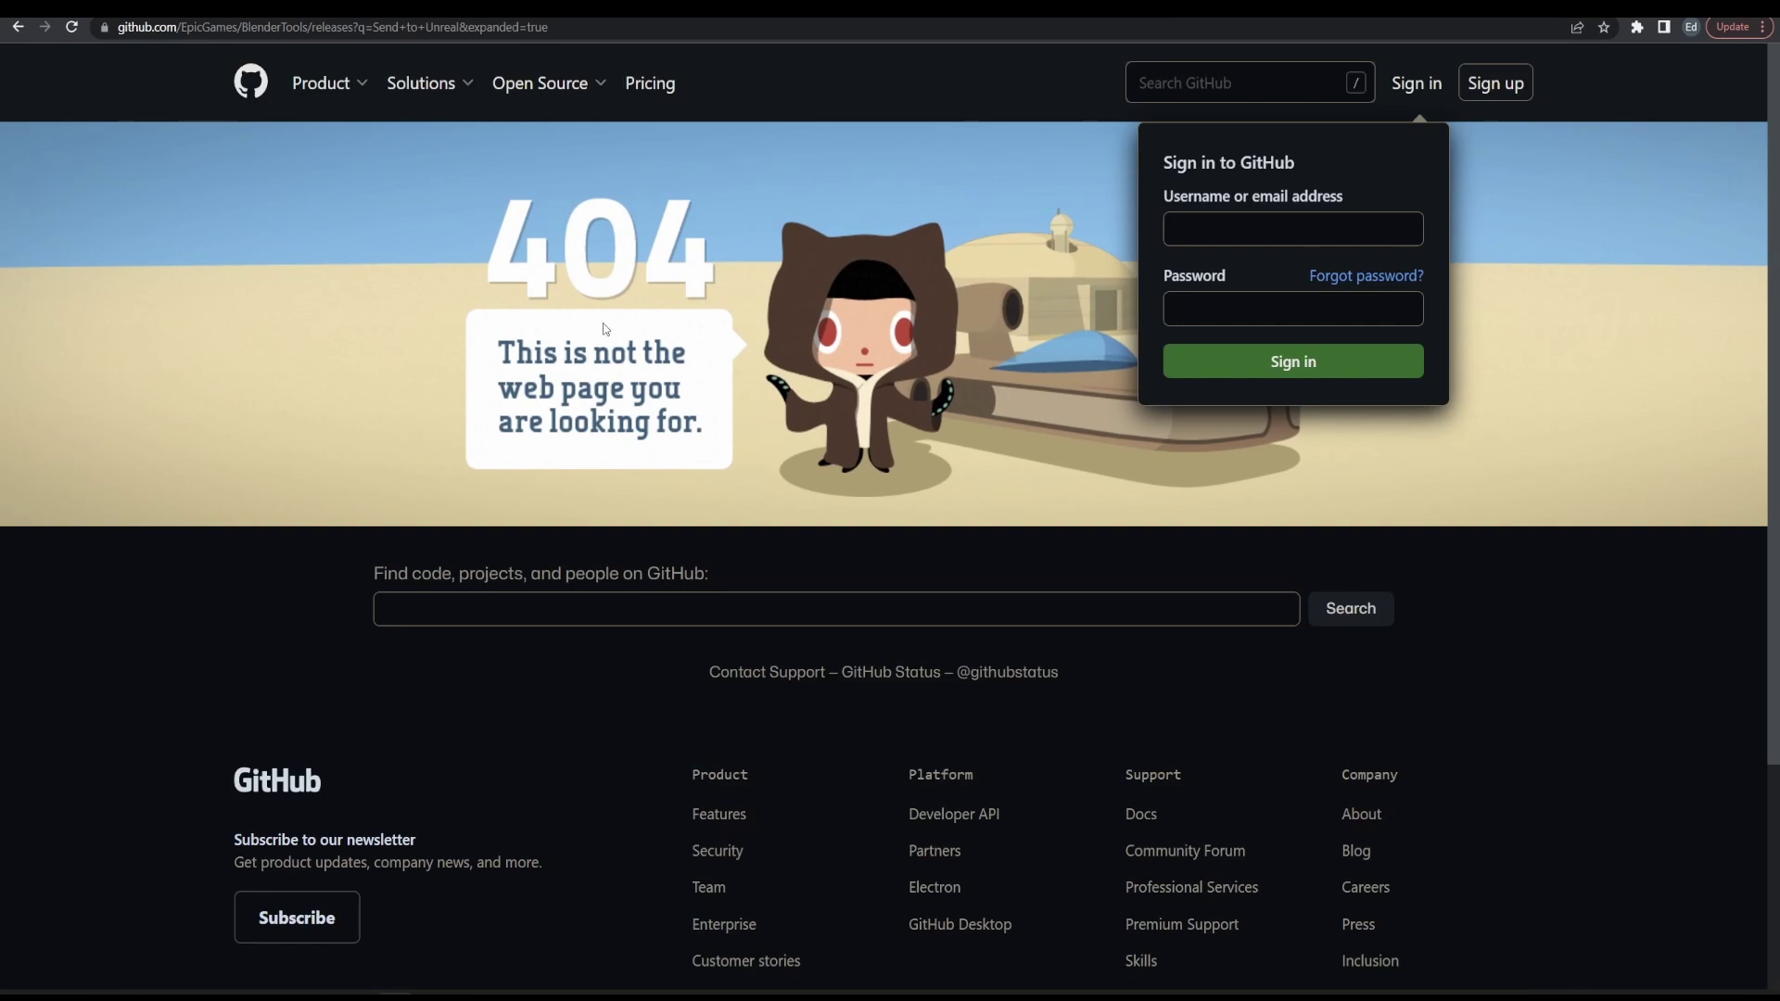
pyautogui.click(250, 993)
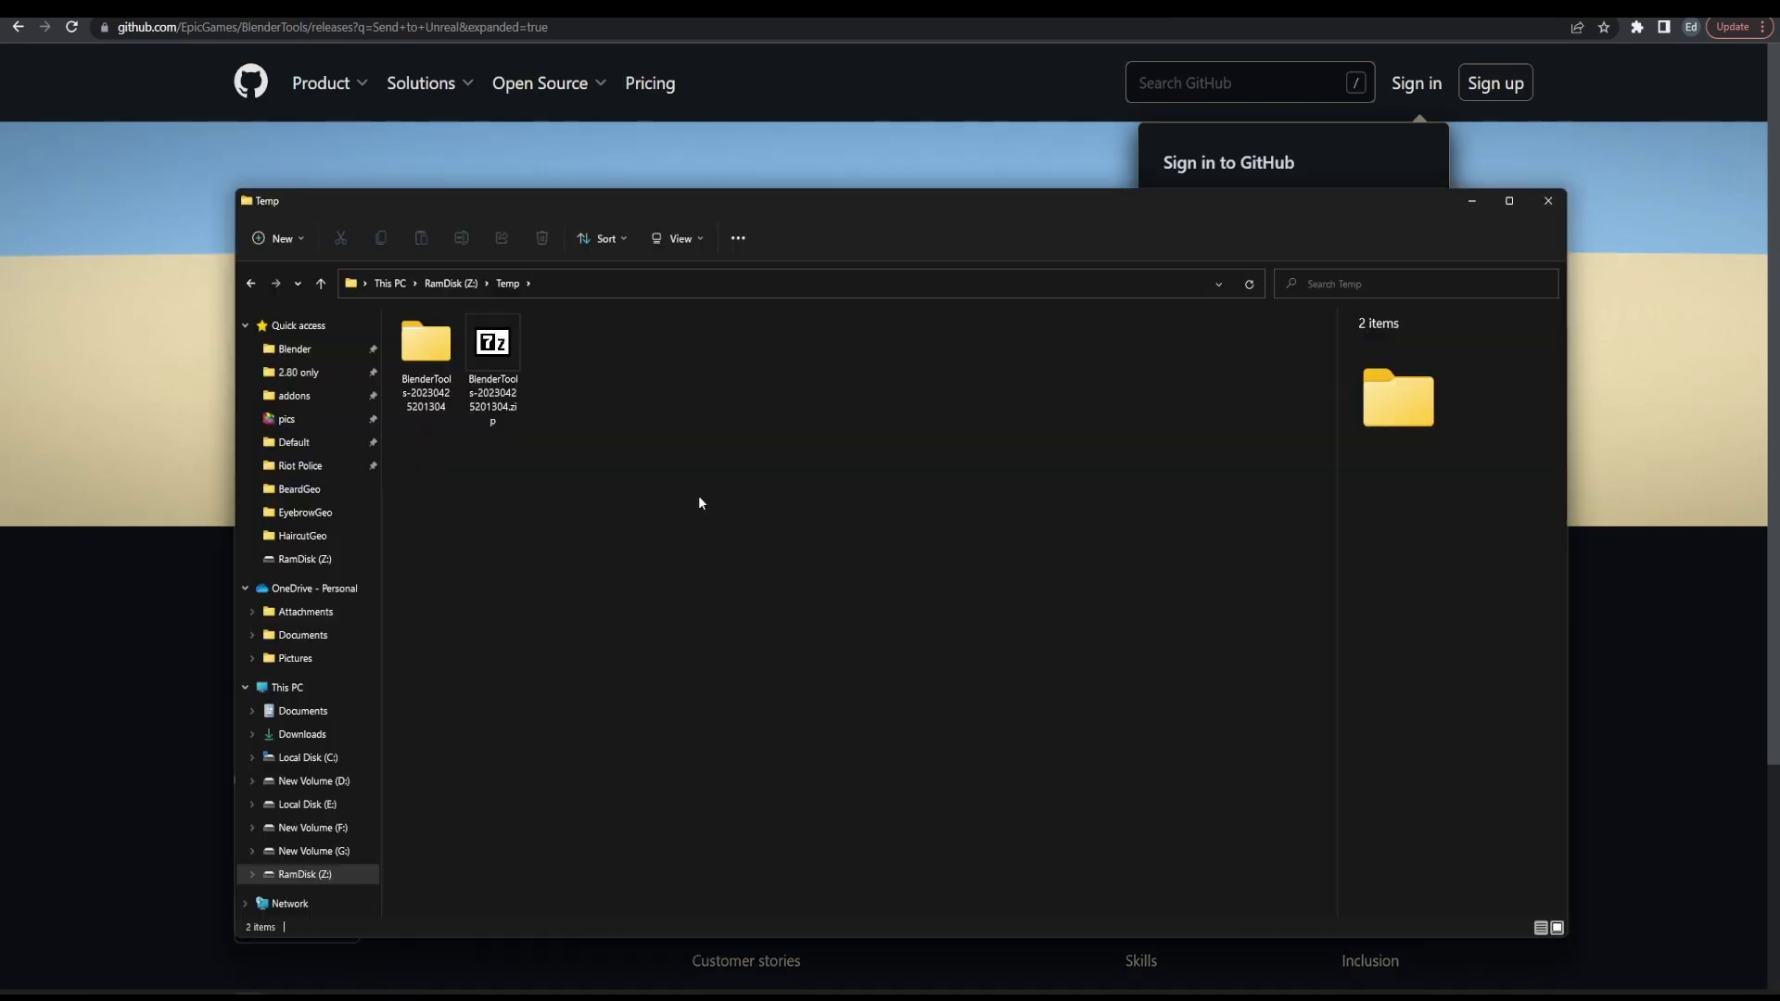
pyautogui.click(494, 360)
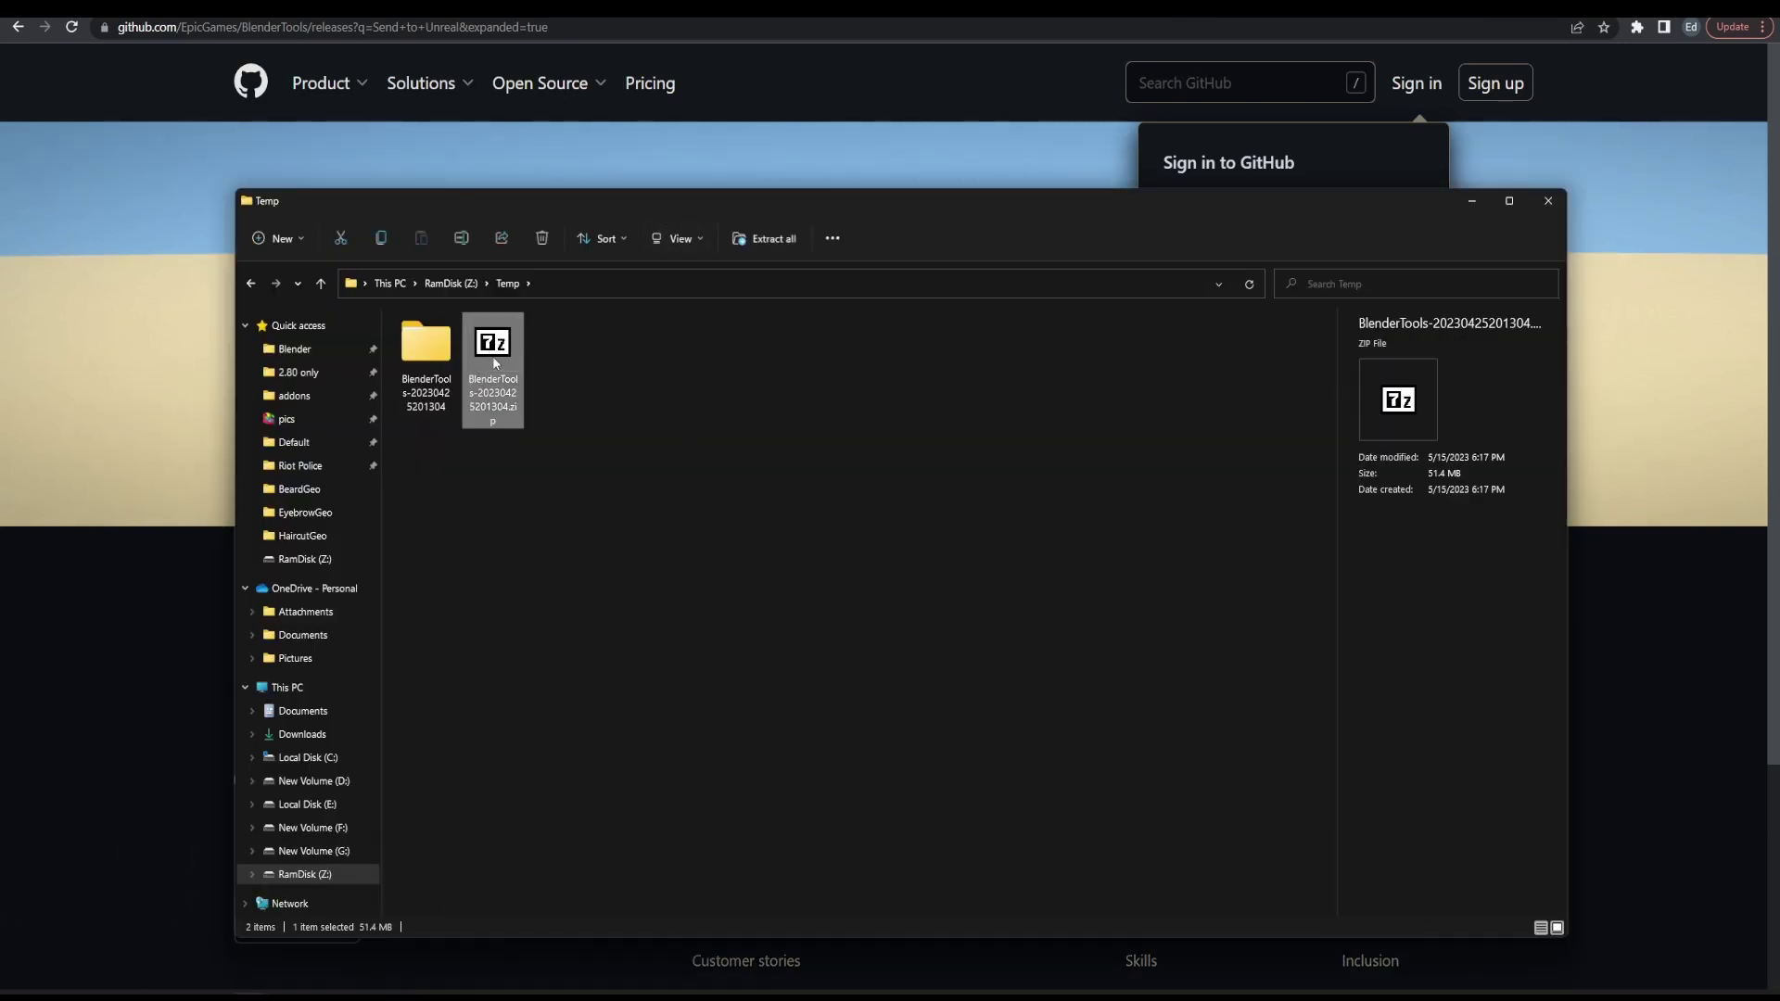
pyautogui.doubleClick(426, 357)
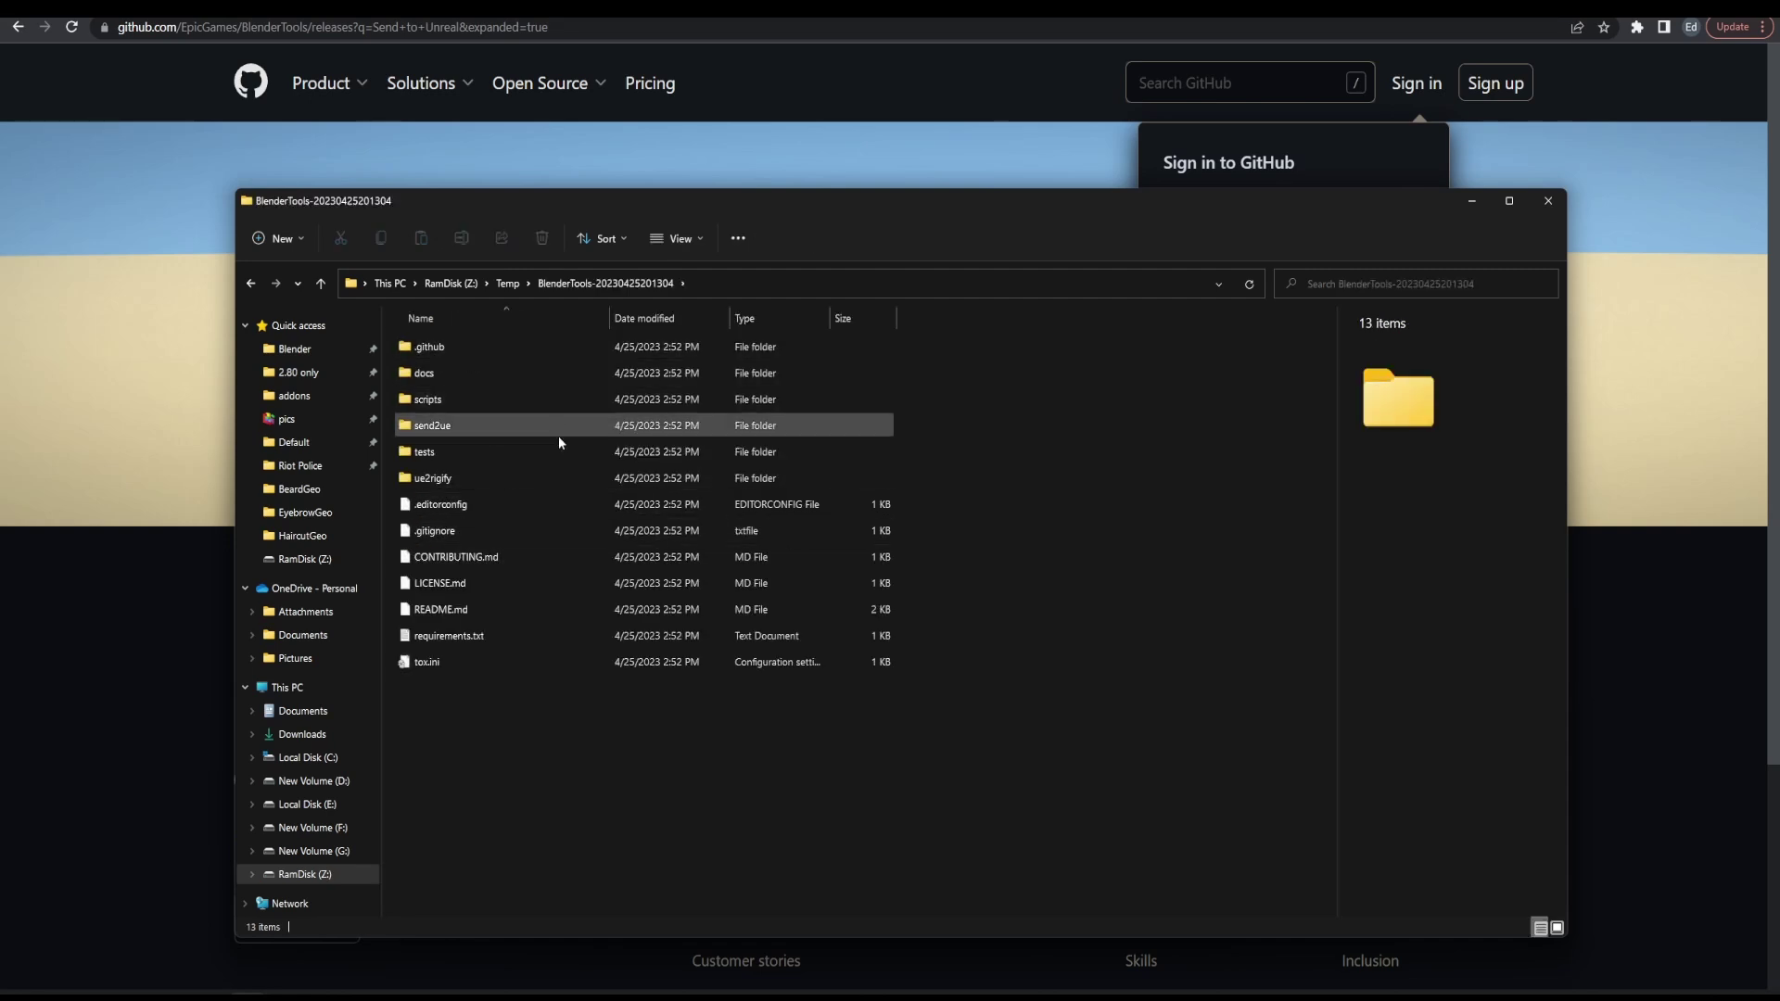
# - Copy the send2ue folder from the extracted BlenderTools package
pyautogui.click(429, 432)
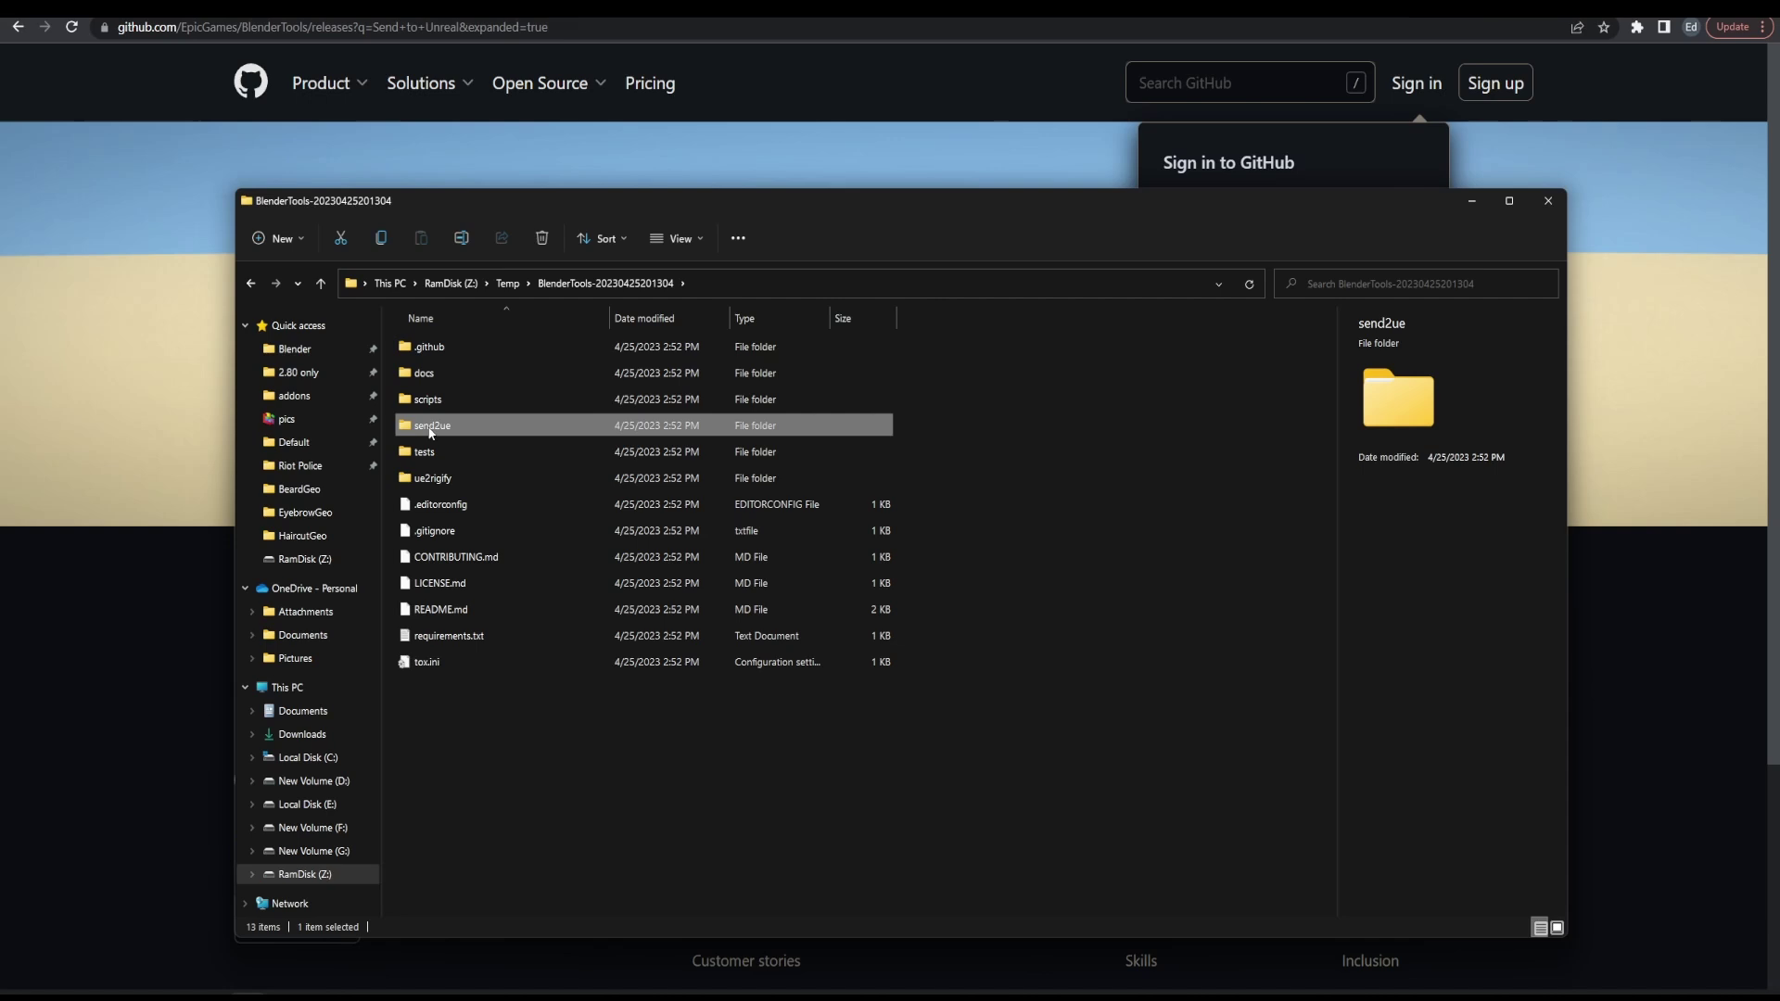
pyautogui.rightClick(429, 432)
pyautogui.click(511, 736)
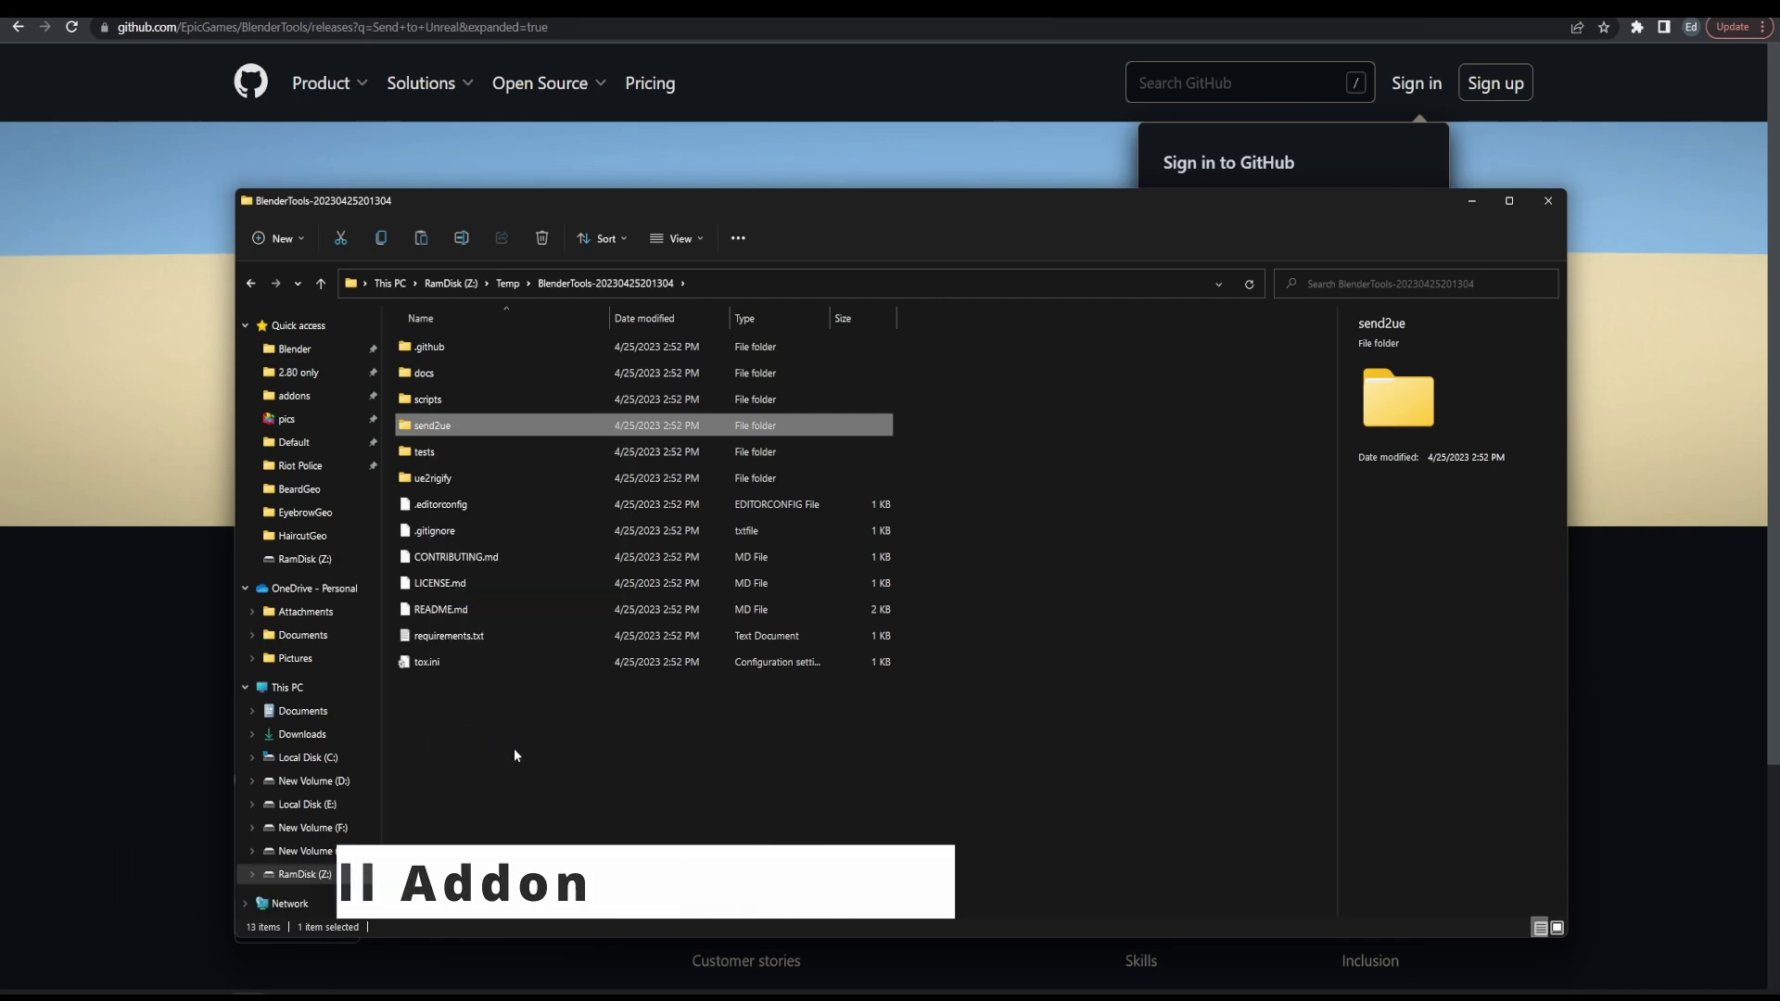
pyautogui.click(516, 755)
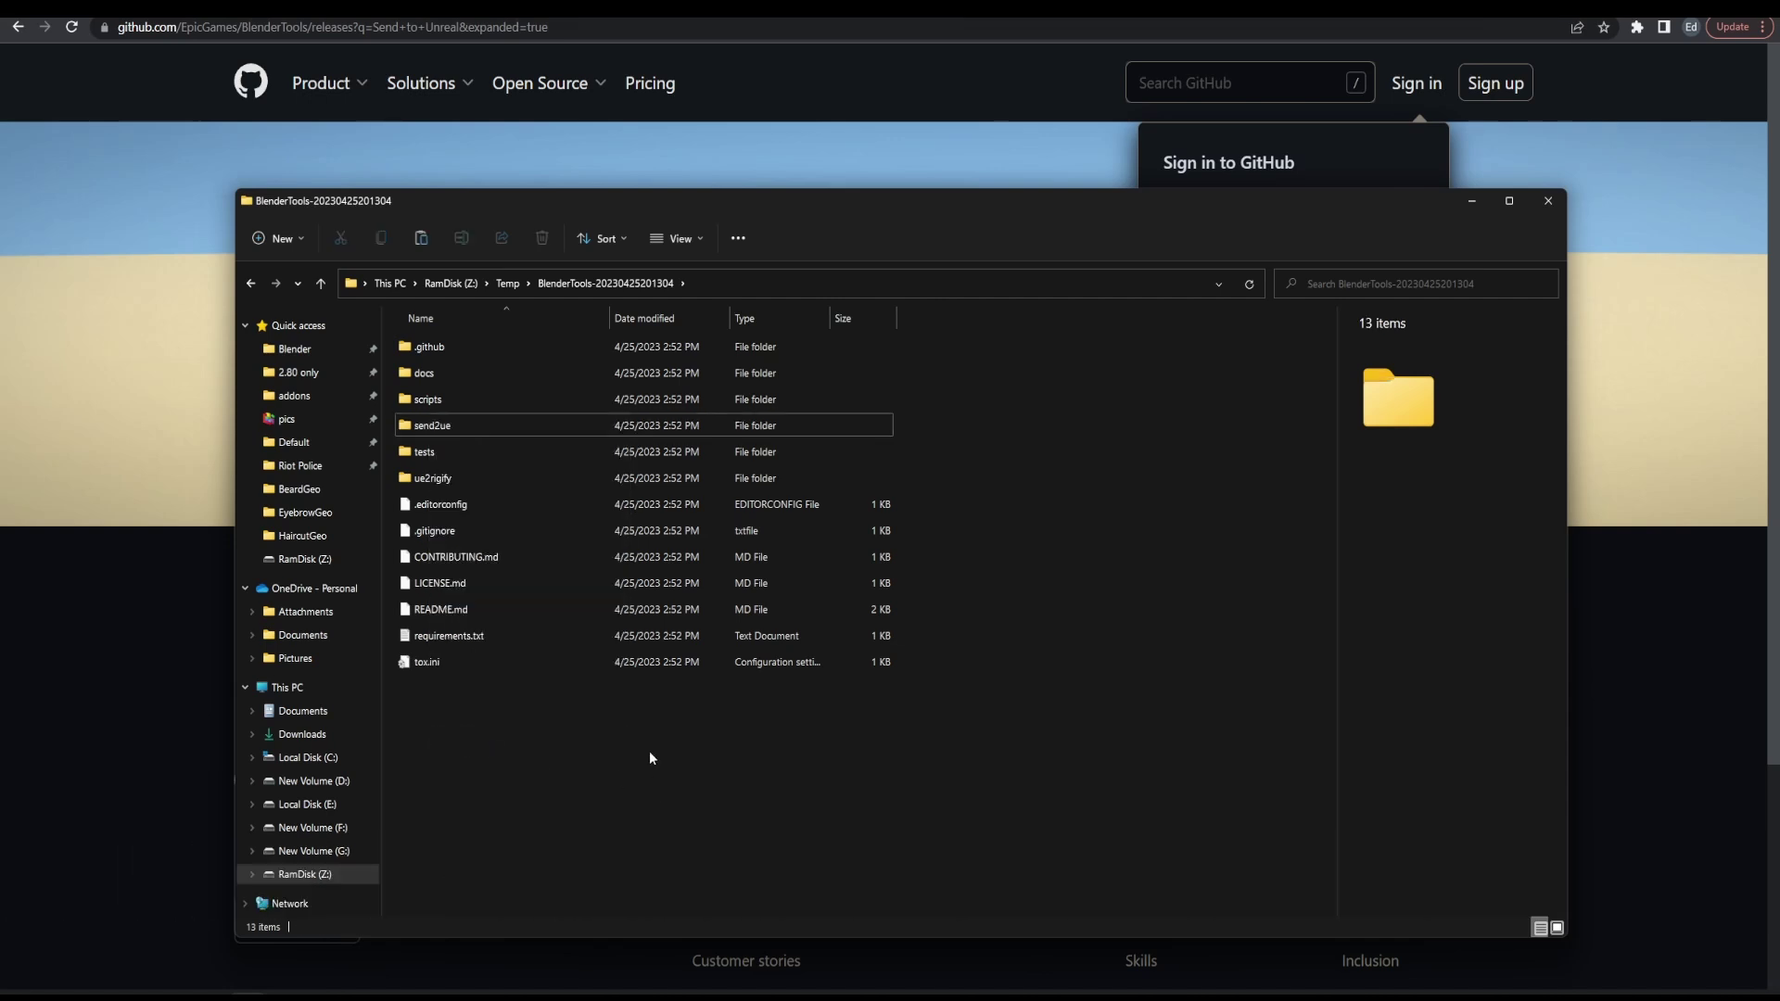
# - Paste the copied send2ue folder into Blender's 3.6 scripts\addons folder
pyautogui.click(280, 355)
pyautogui.doubleClick(432, 503)
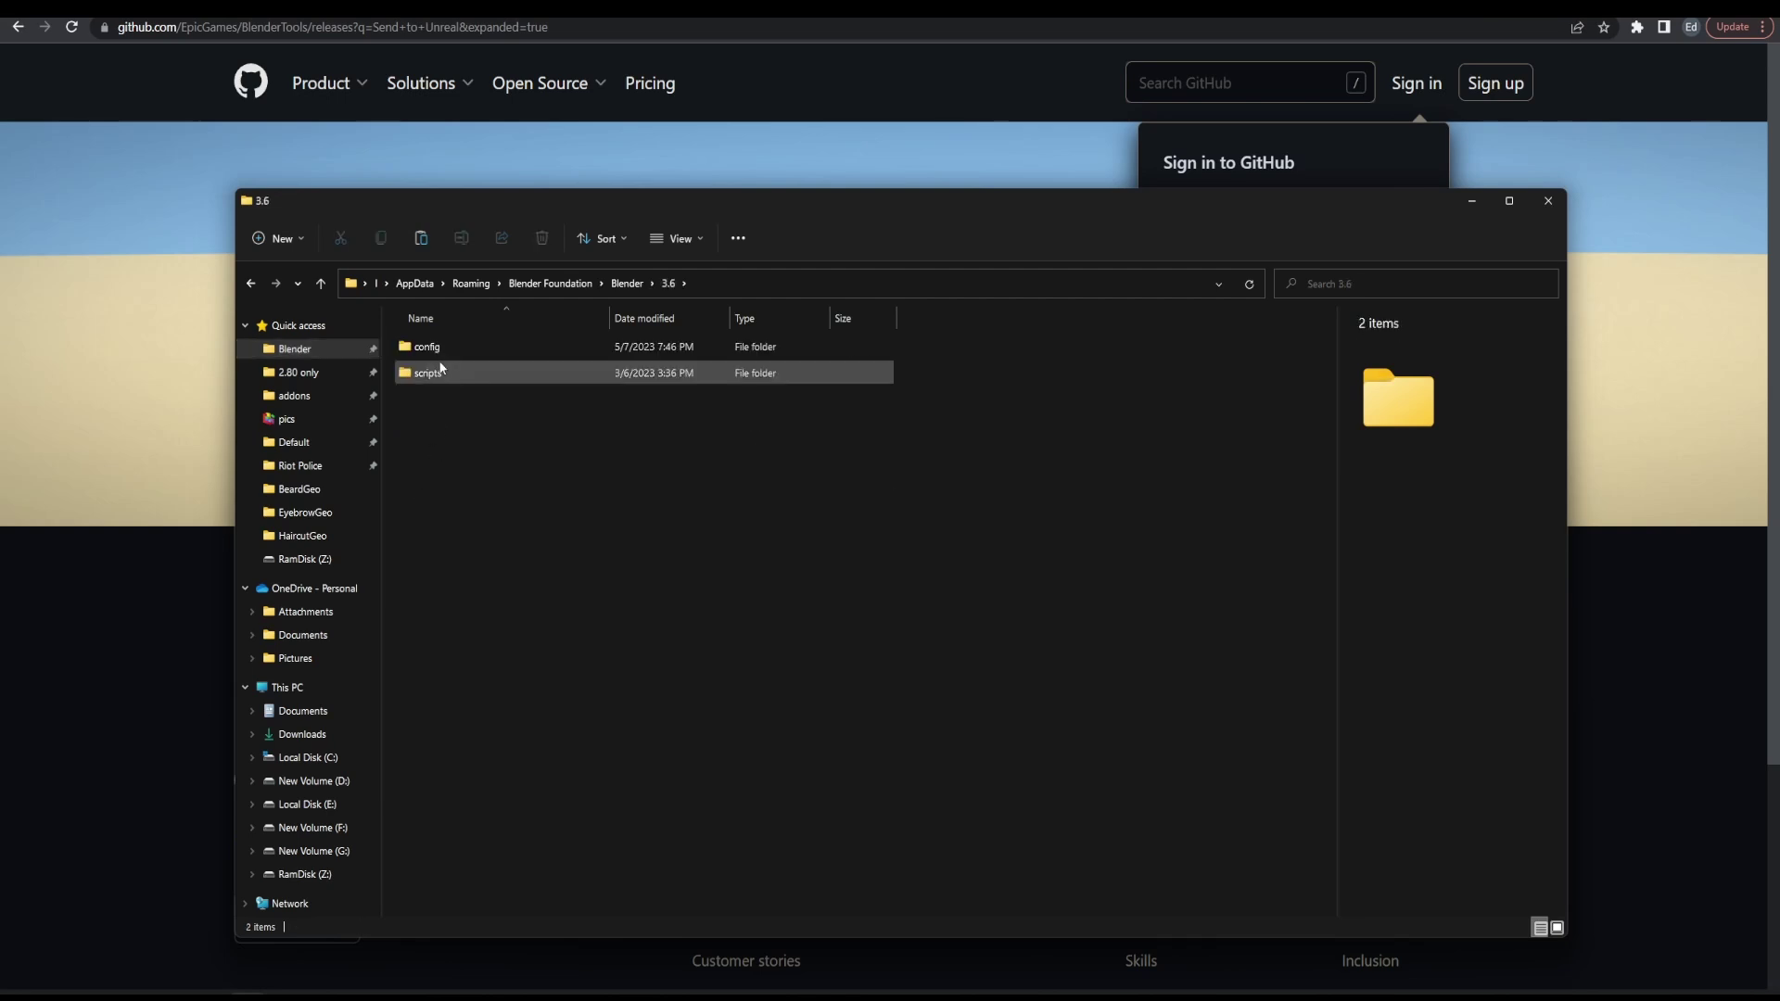
pyautogui.click(430, 374)
pyautogui.doubleClick(430, 374)
pyautogui.rightClick(568, 430)
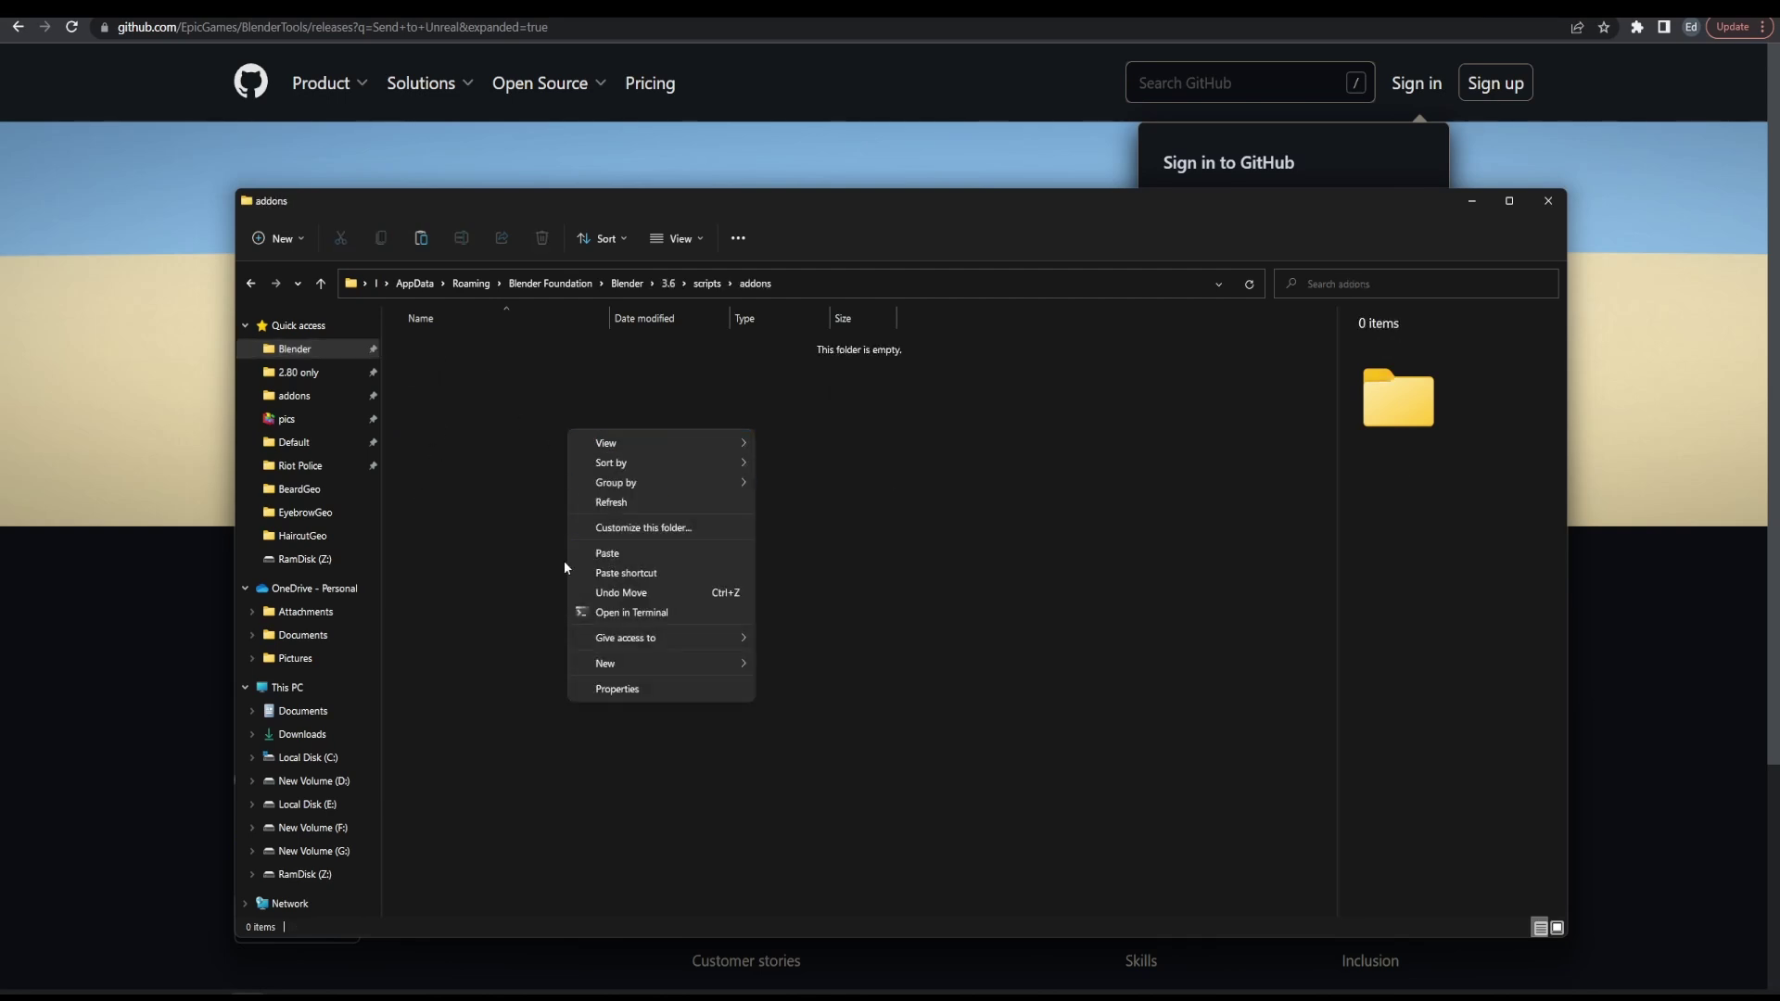
pyautogui.click(651, 554)
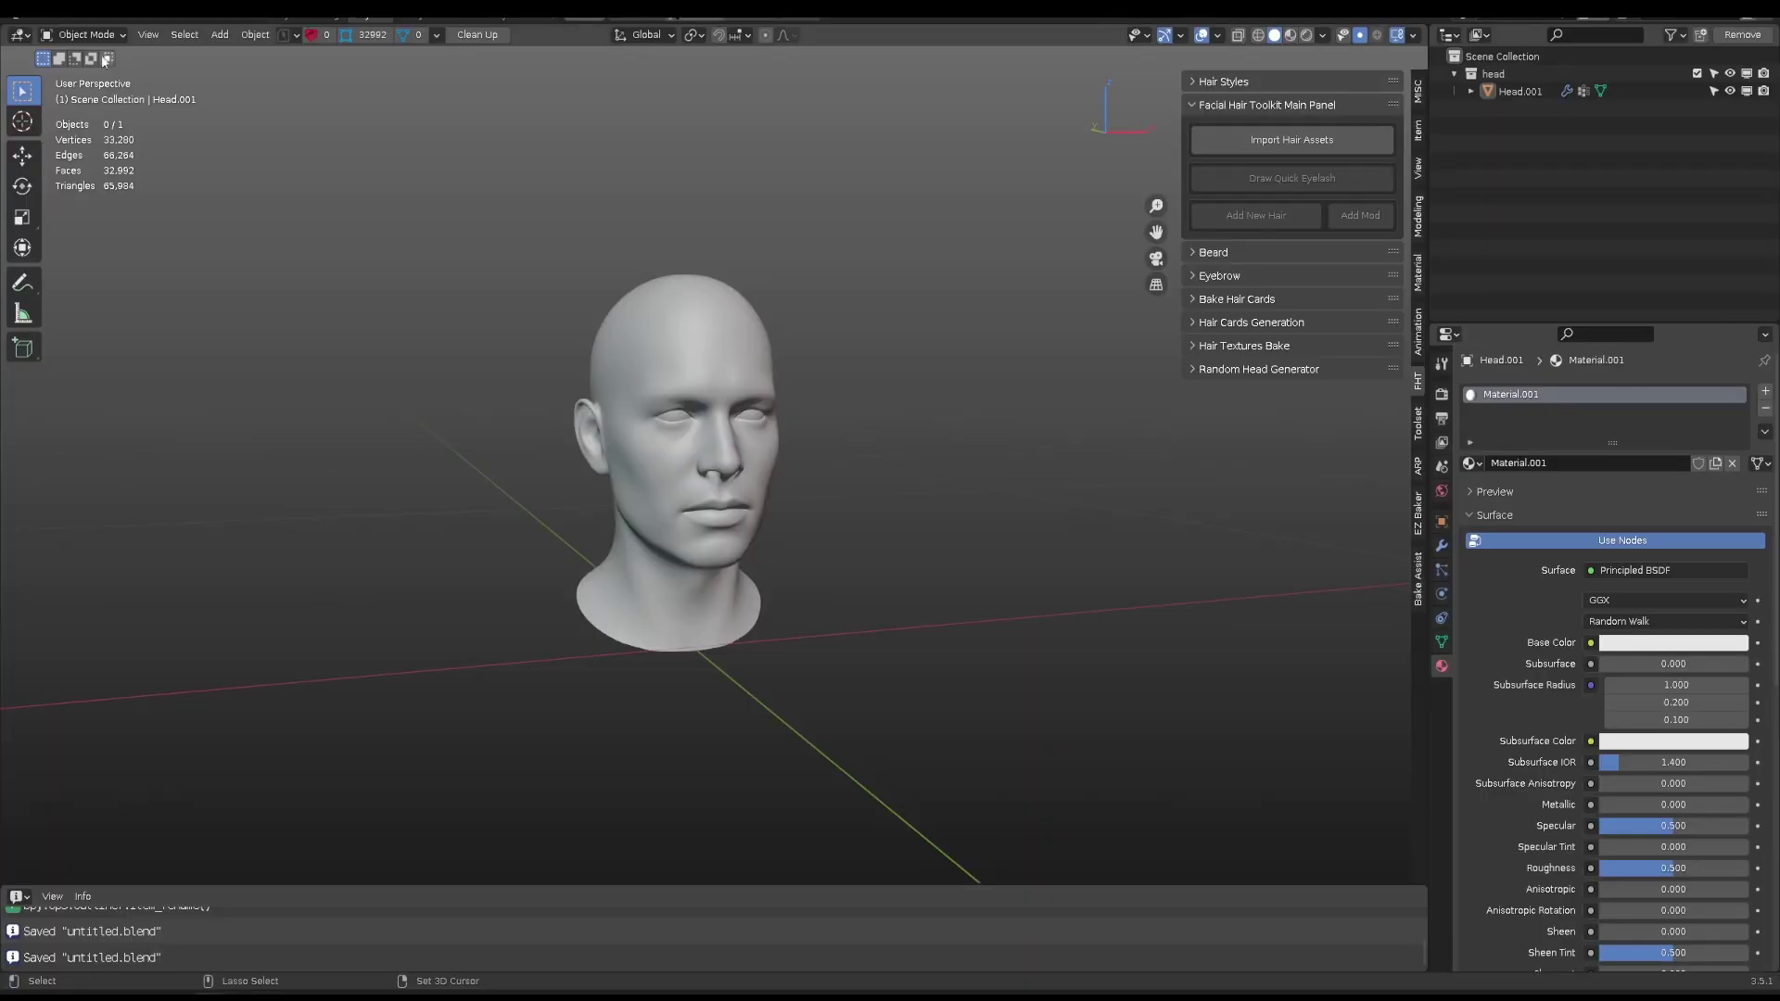
# - In Blender, check the details of the "Pipeline: Send to Unreal" add-on in the add-on preferences
pyautogui.click(59, 18)
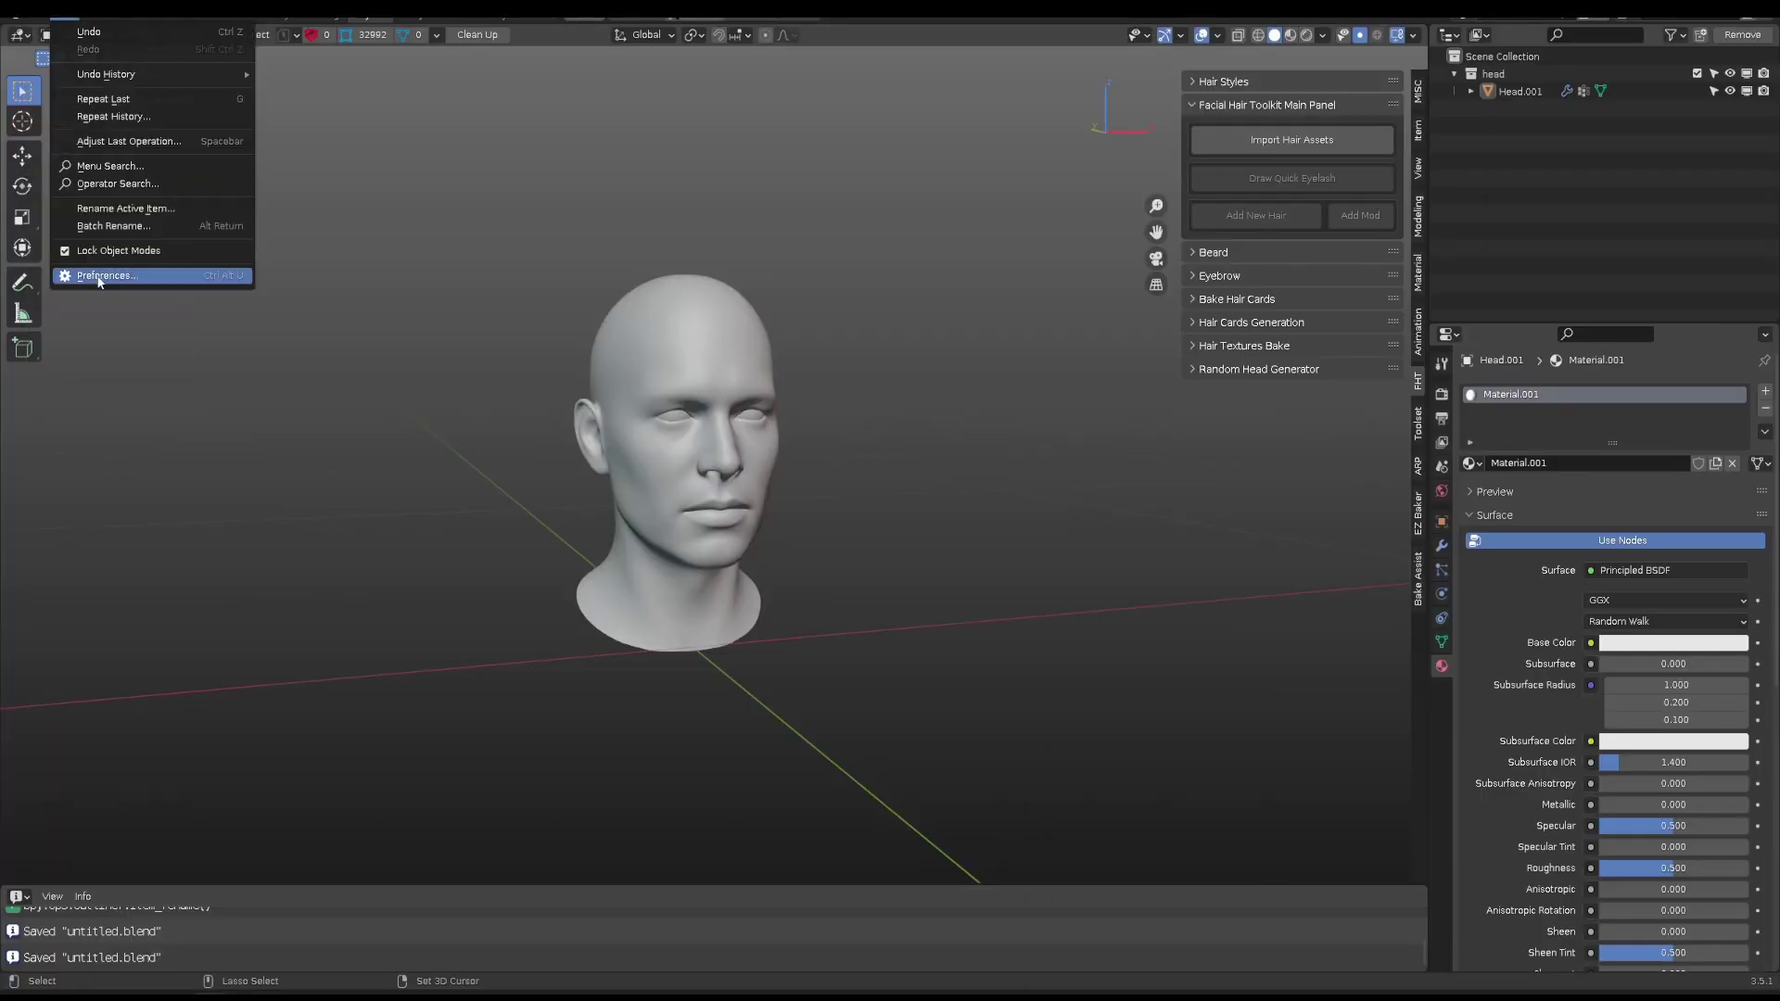
pyautogui.click(99, 276)
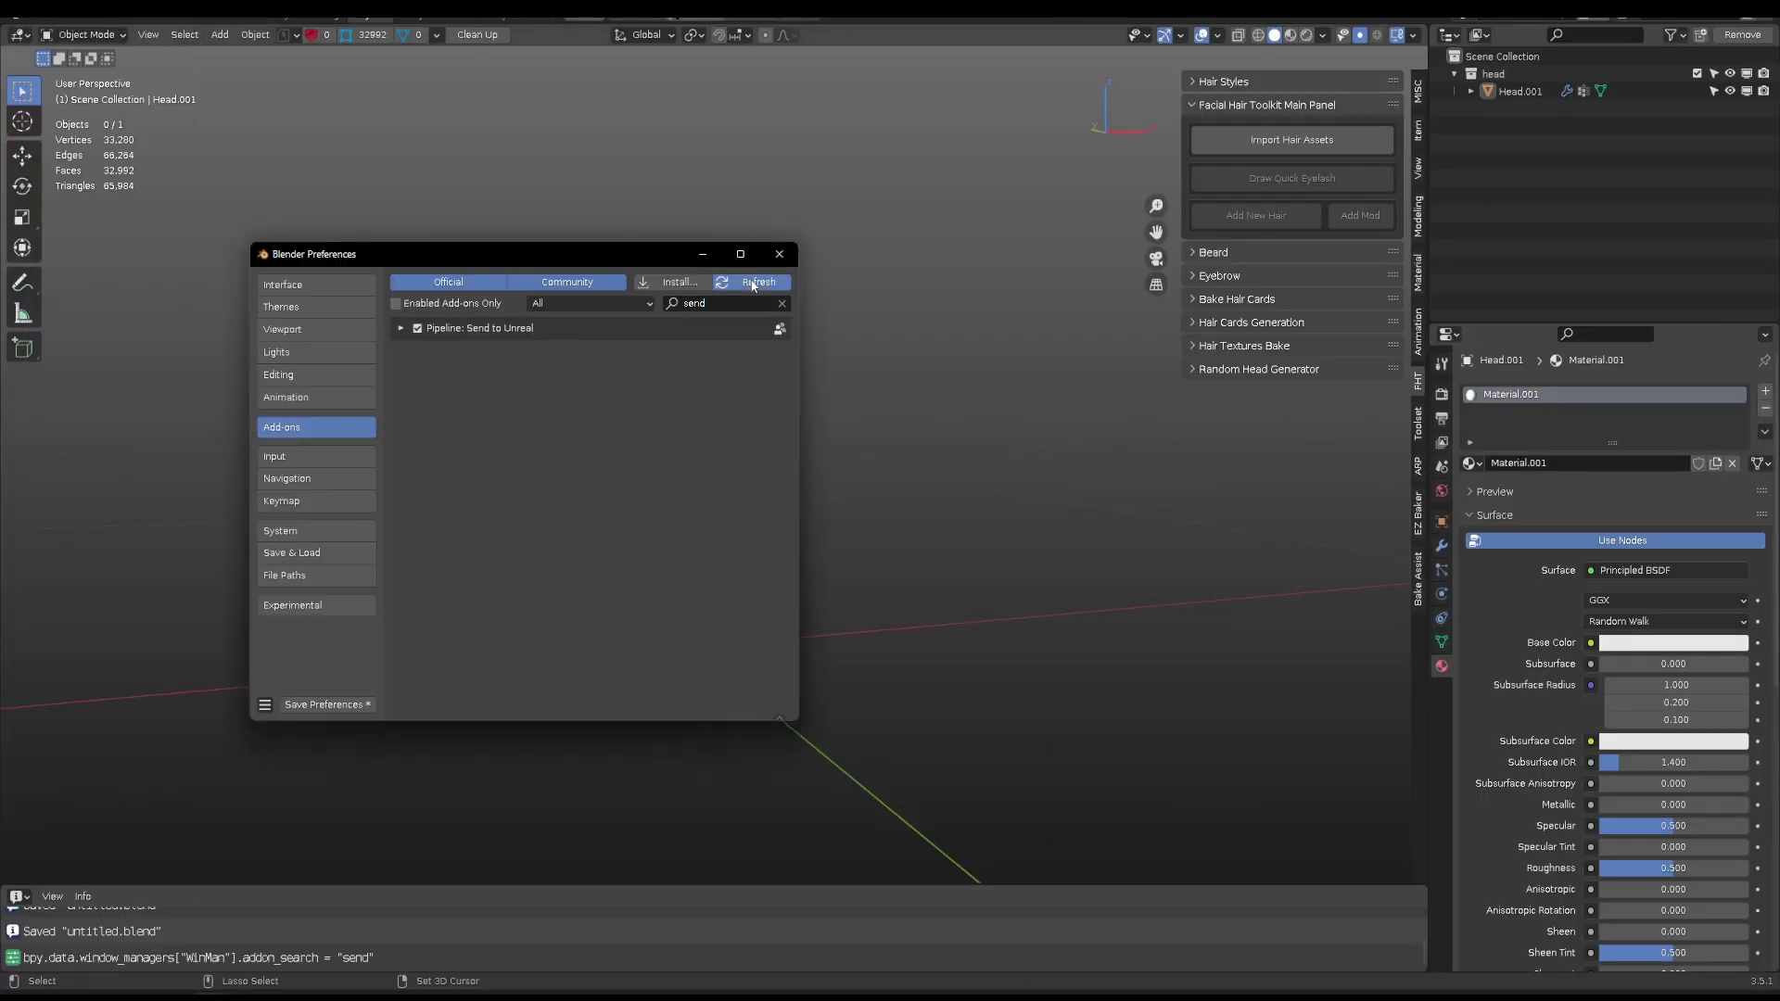
pyautogui.click(401, 330)
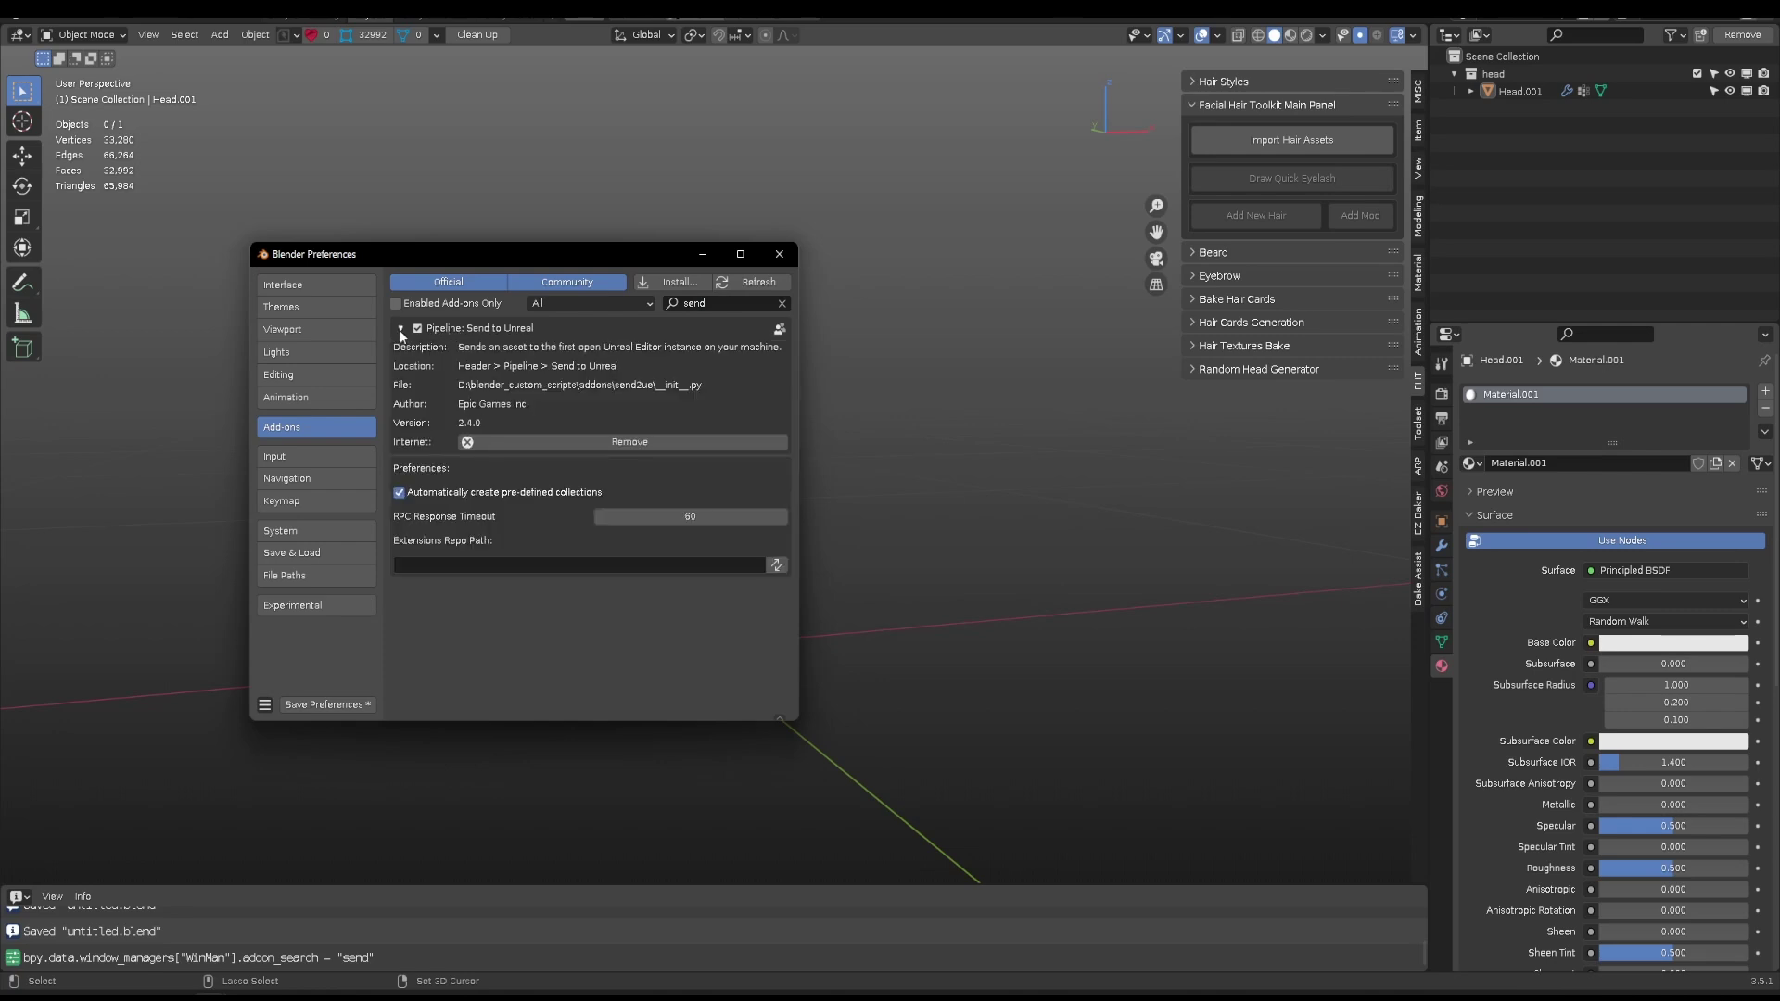
pyautogui.click(404, 328)
pyautogui.click(778, 255)
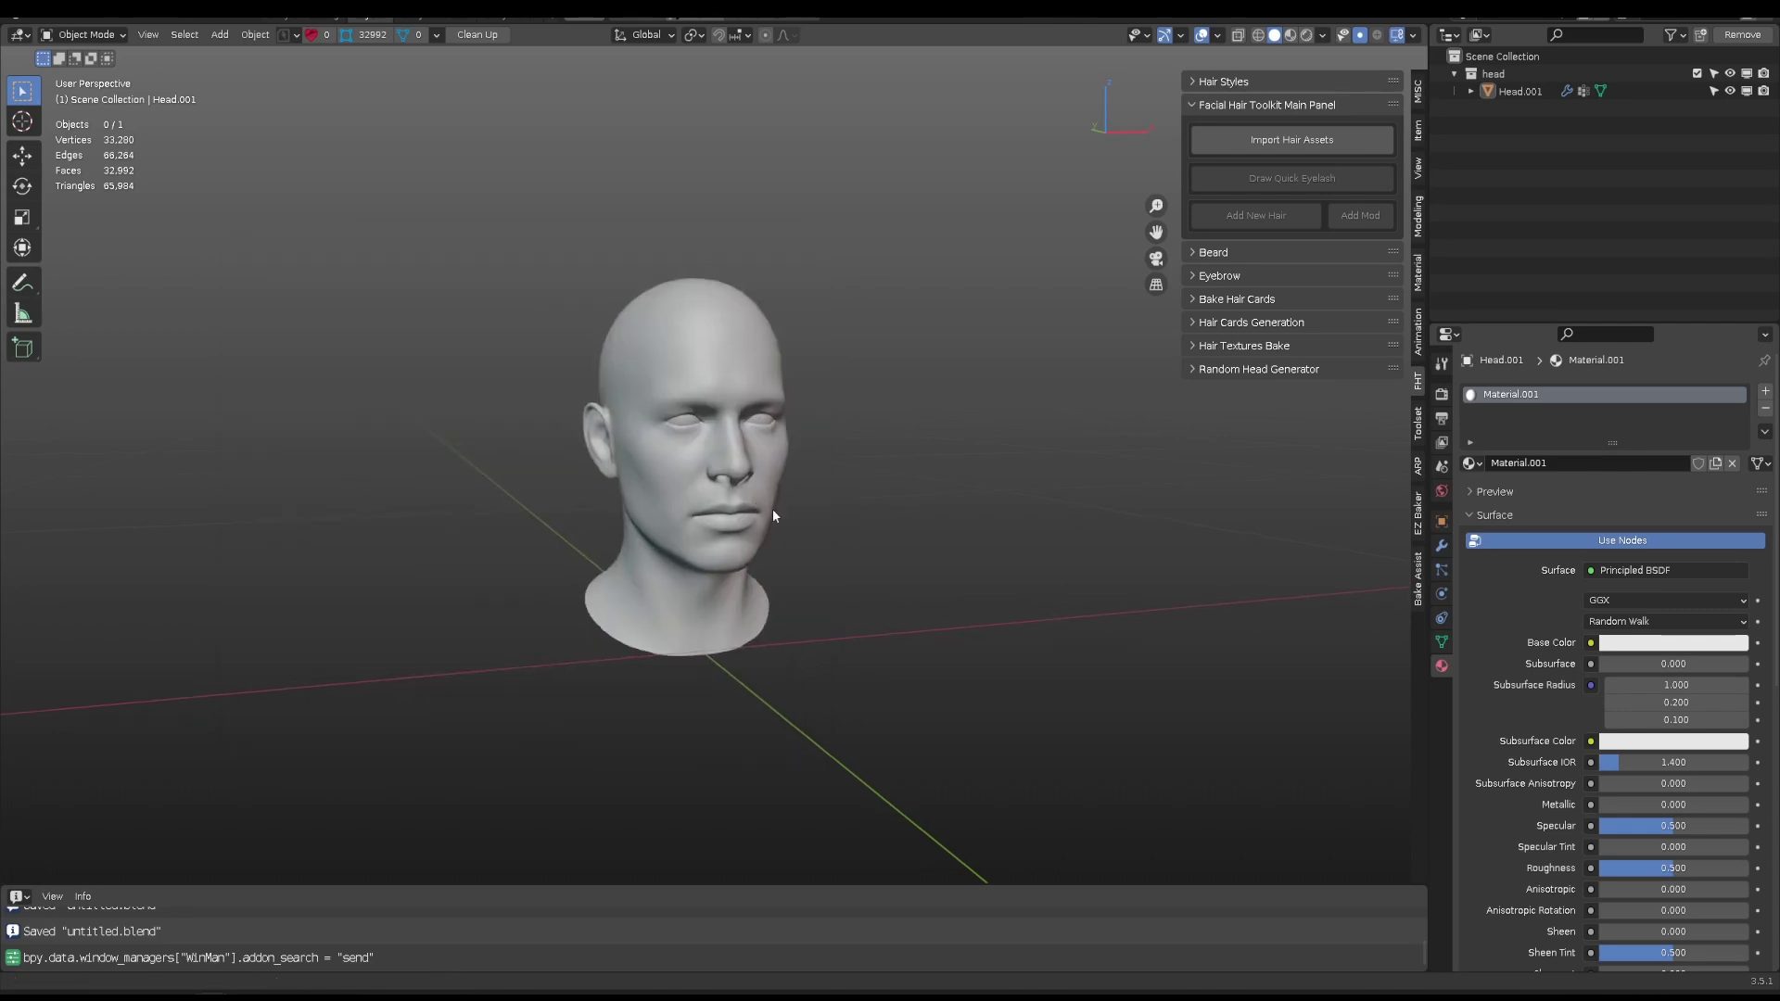
# - Select the head mesh and add an Empty Hair curves object to it
pyautogui.scroll(3, 769, 507)
pyautogui.click(765, 504)
pyautogui.scroll(-3, 765, 505)
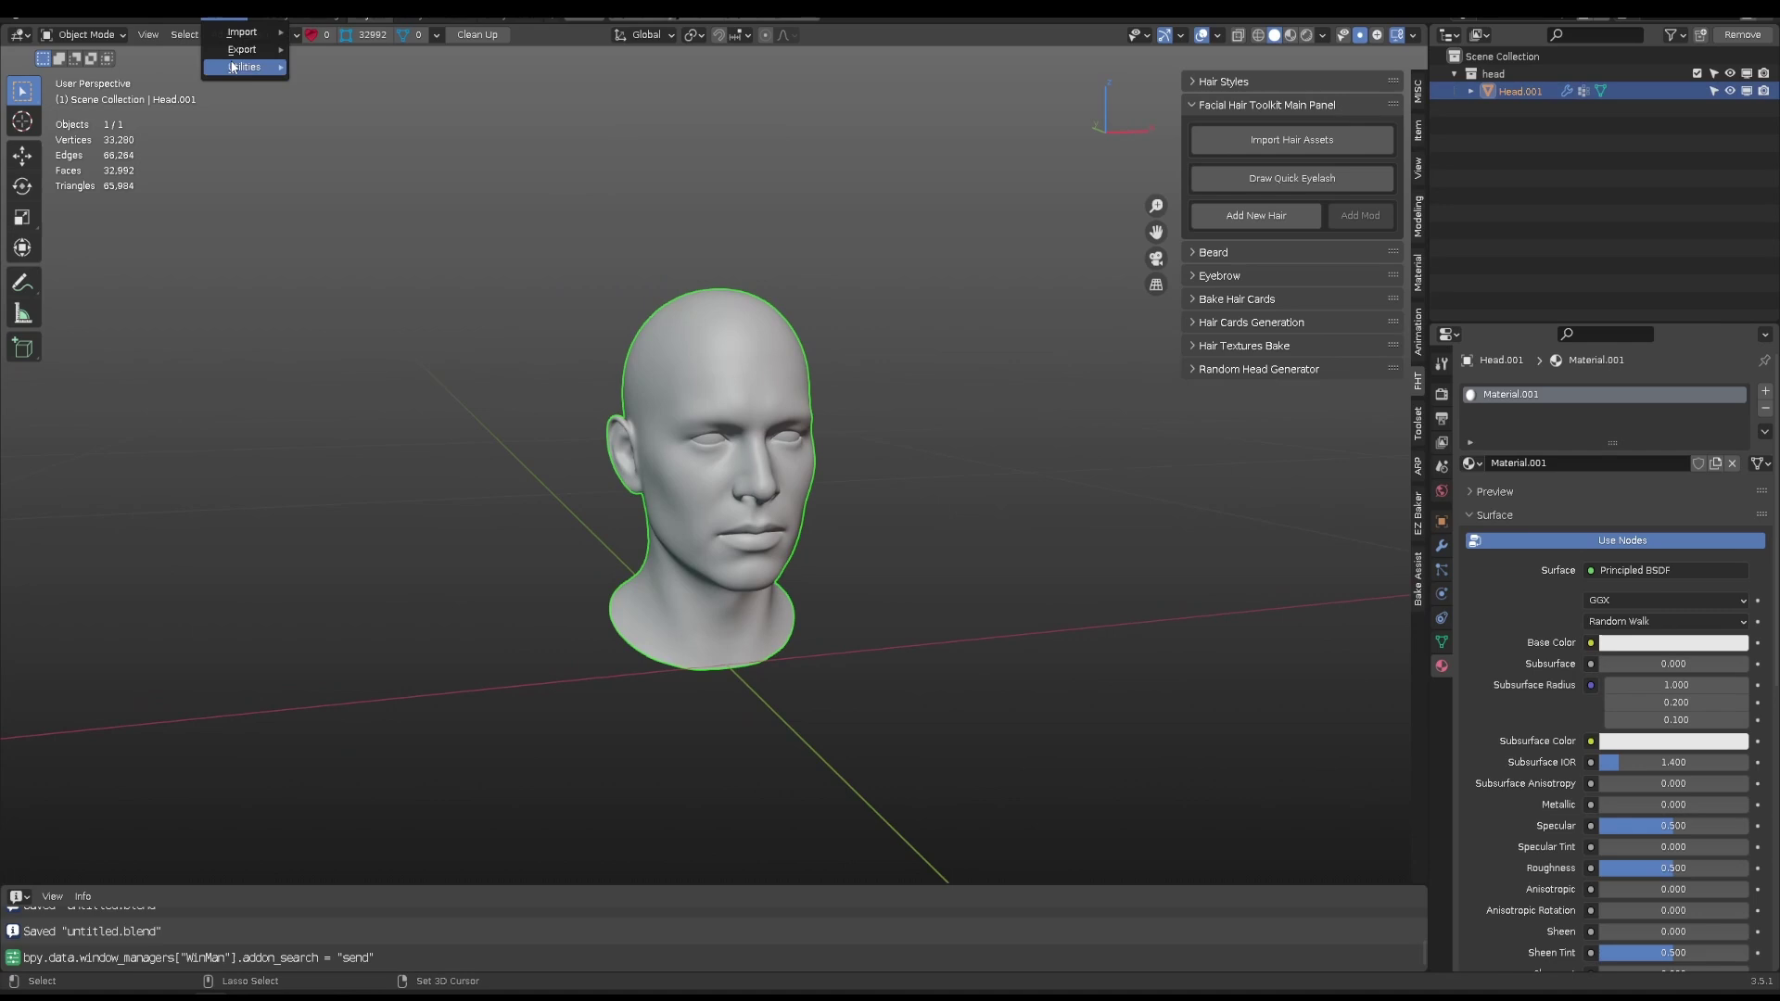
pyautogui.moveTo(690, 524)
pyautogui.mouseDown(button='middle')
pyautogui.moveTo(714, 532)
pyautogui.moveTo(833, 475)
pyautogui.moveTo(690, 496)
pyautogui.mouseUp(button='middle')
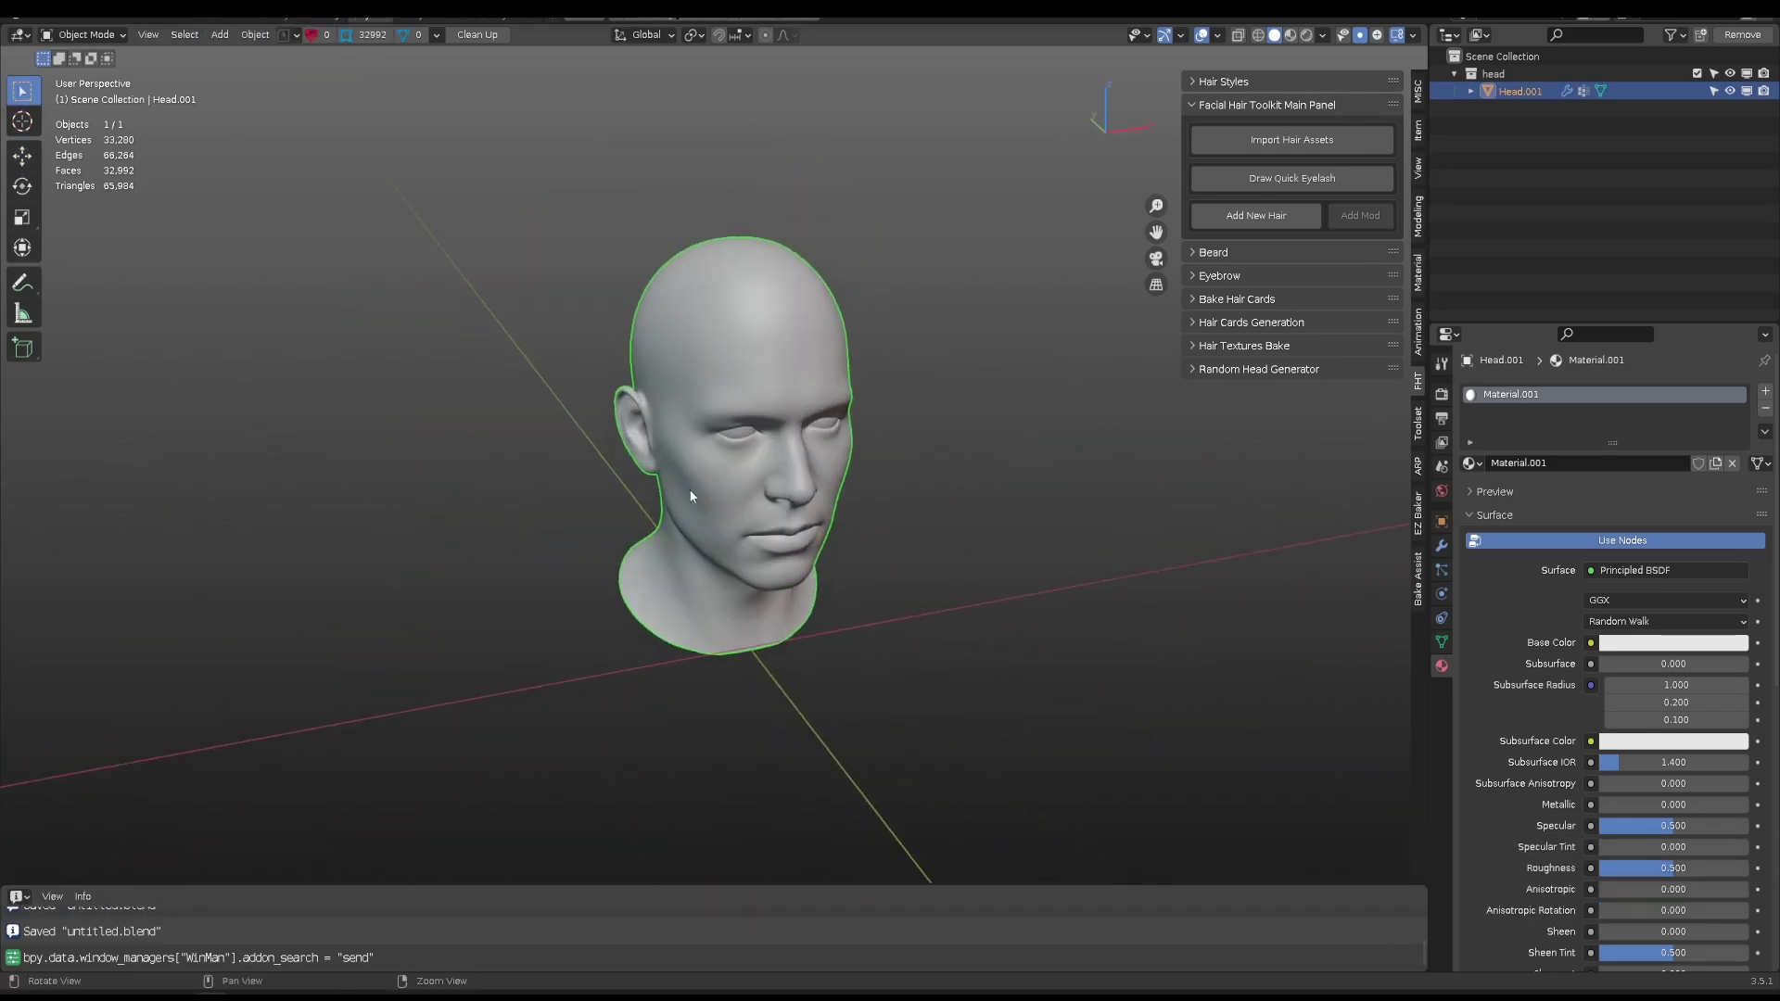
pyautogui.click(219, 35)
pyautogui.moveTo(255, 80)
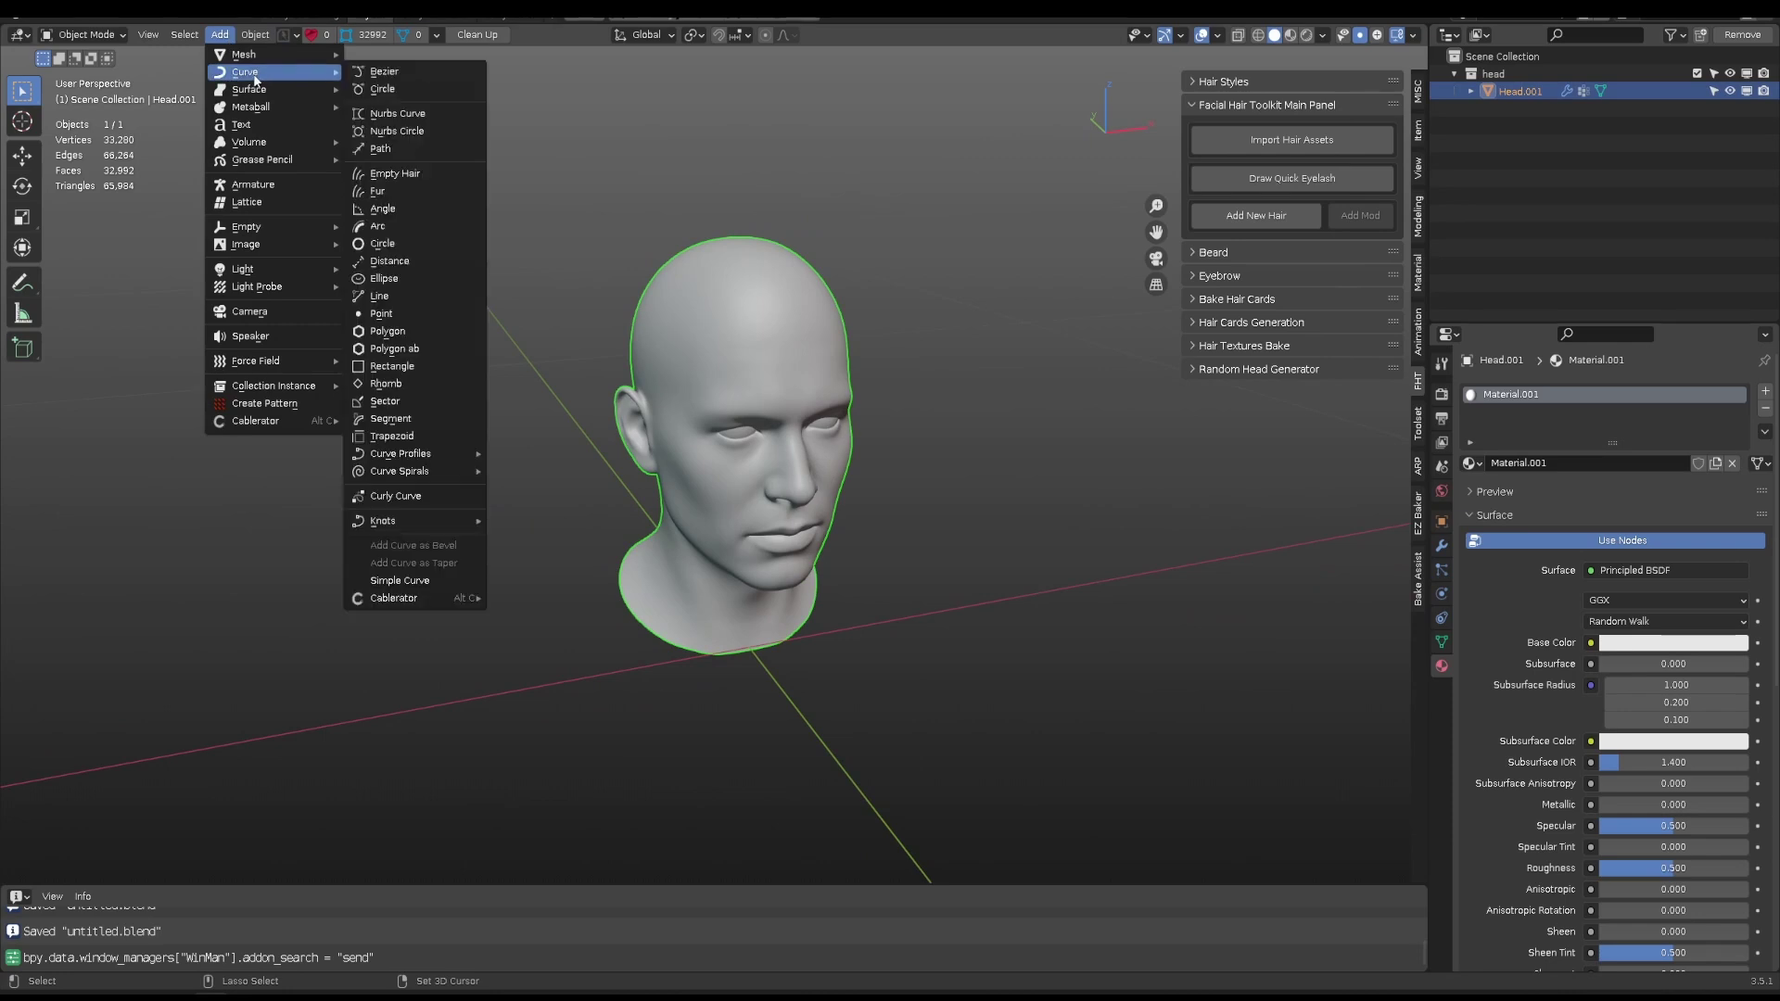
pyautogui.click(402, 179)
# - Sculpt a few long hair strands onto the back of the head in the new hair curves
pyautogui.moveTo(598, 343)
pyautogui.mouseDown(button='middle')
pyautogui.moveTo(578, 369)
pyautogui.moveTo(471, 403)
pyautogui.moveTo(714, 391)
pyautogui.mouseUp(button='middle')
pyautogui.click(556, 373)
pyautogui.click(635, 373)
pyautogui.click(693, 379)
# - Import the HairCuts assets with the Facial Hair Toolkit, leaving Eyebrows and Beards switched off
pyautogui.click(1238, 140)
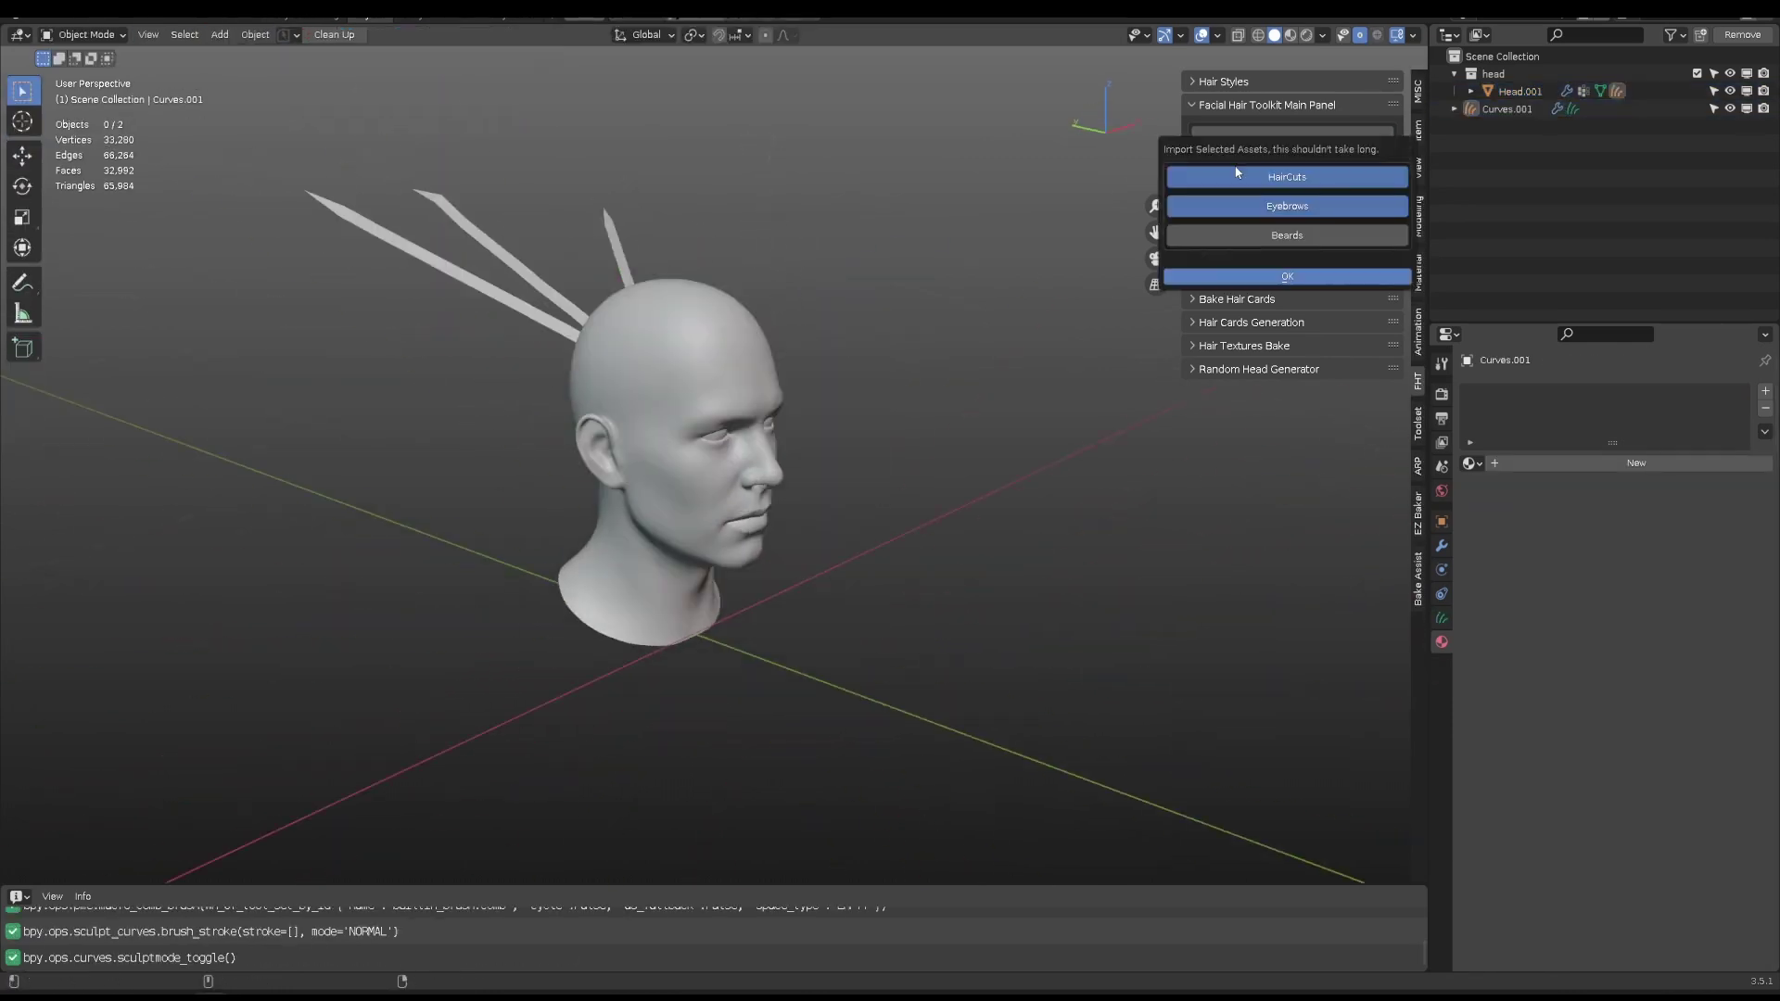
pyautogui.click(1254, 205)
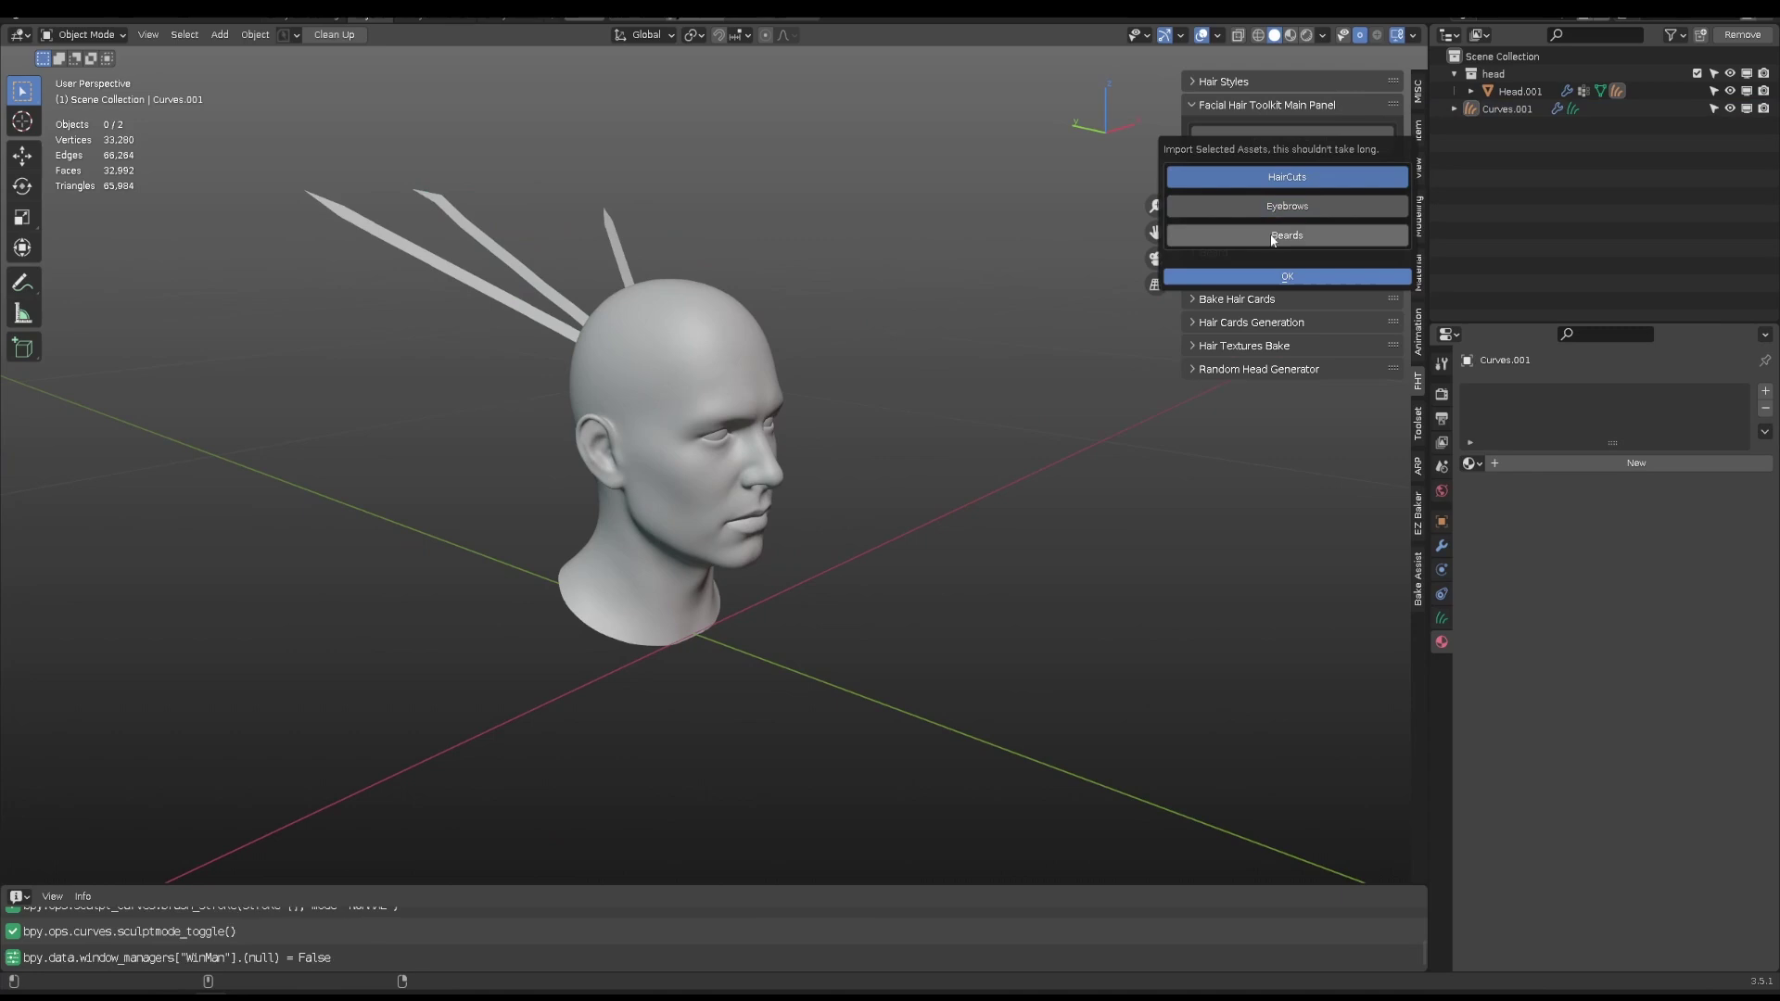
pyautogui.scroll(3, 667, 407)
pyautogui.moveTo(636, 391); pyautogui.dragTo(732, 381, button='middle')
# - Select the imported base haircut mesh and try to pick the head as its target
pyautogui.click(732, 381)
pyautogui.click(1310, 248)
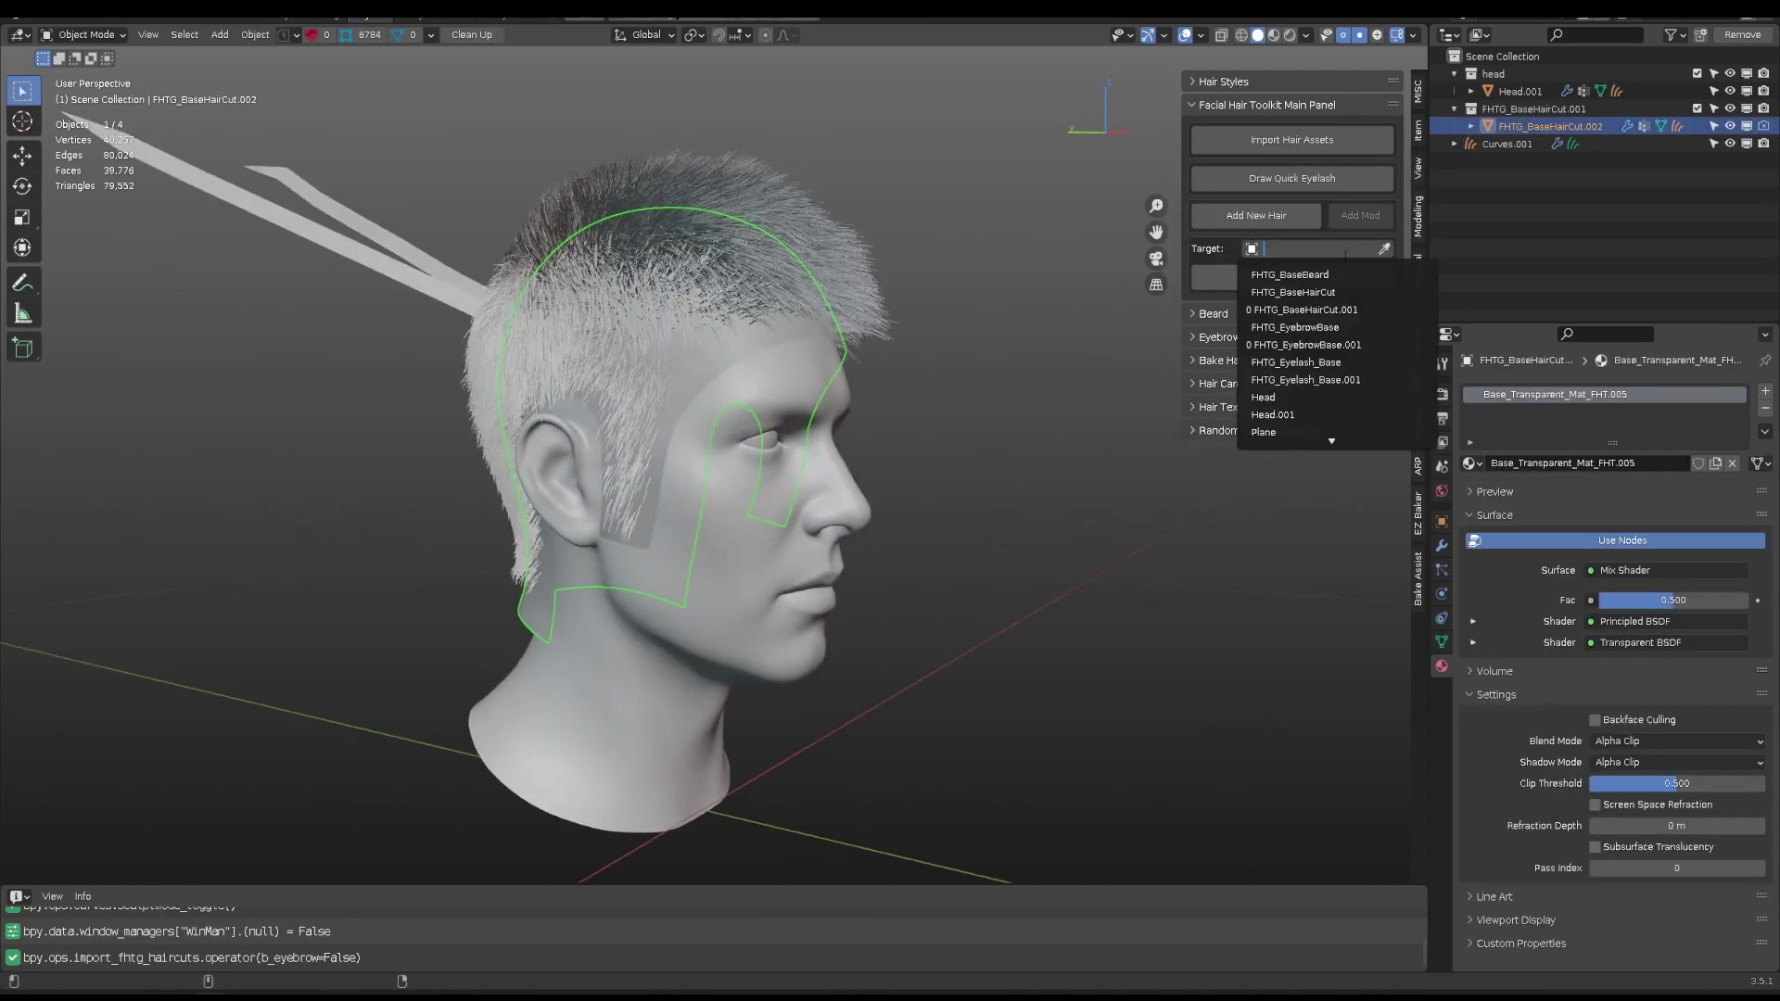
pyautogui.click(1384, 249)
pyautogui.click(869, 502)
# - Select the head and the short haircut curves together, and open the toolkit's Hair Styles options
pyautogui.moveTo(965, 474); pyautogui.dragTo(929, 472, button='middle')
pyautogui.click(913, 474)
pyautogui.click(683, 492)
pyautogui.keyDown('shift'); pyautogui.click(761, 315); pyautogui.keyUp('shift')
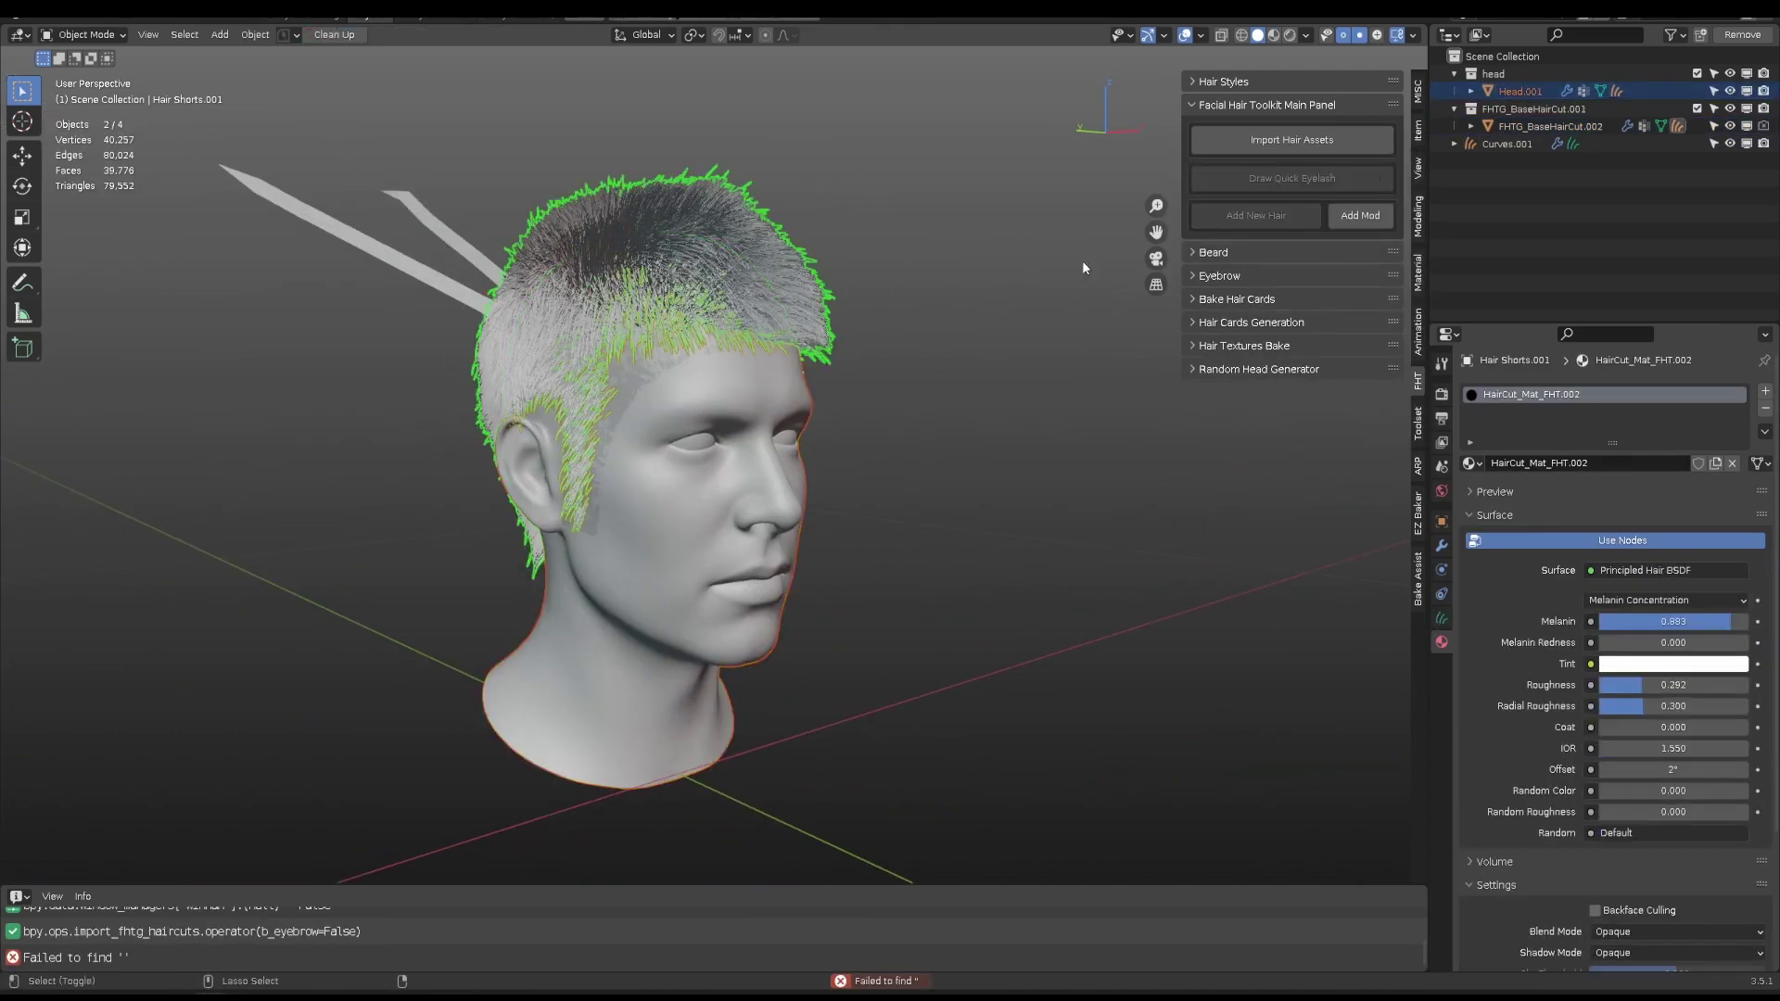
pyautogui.click(1228, 89)
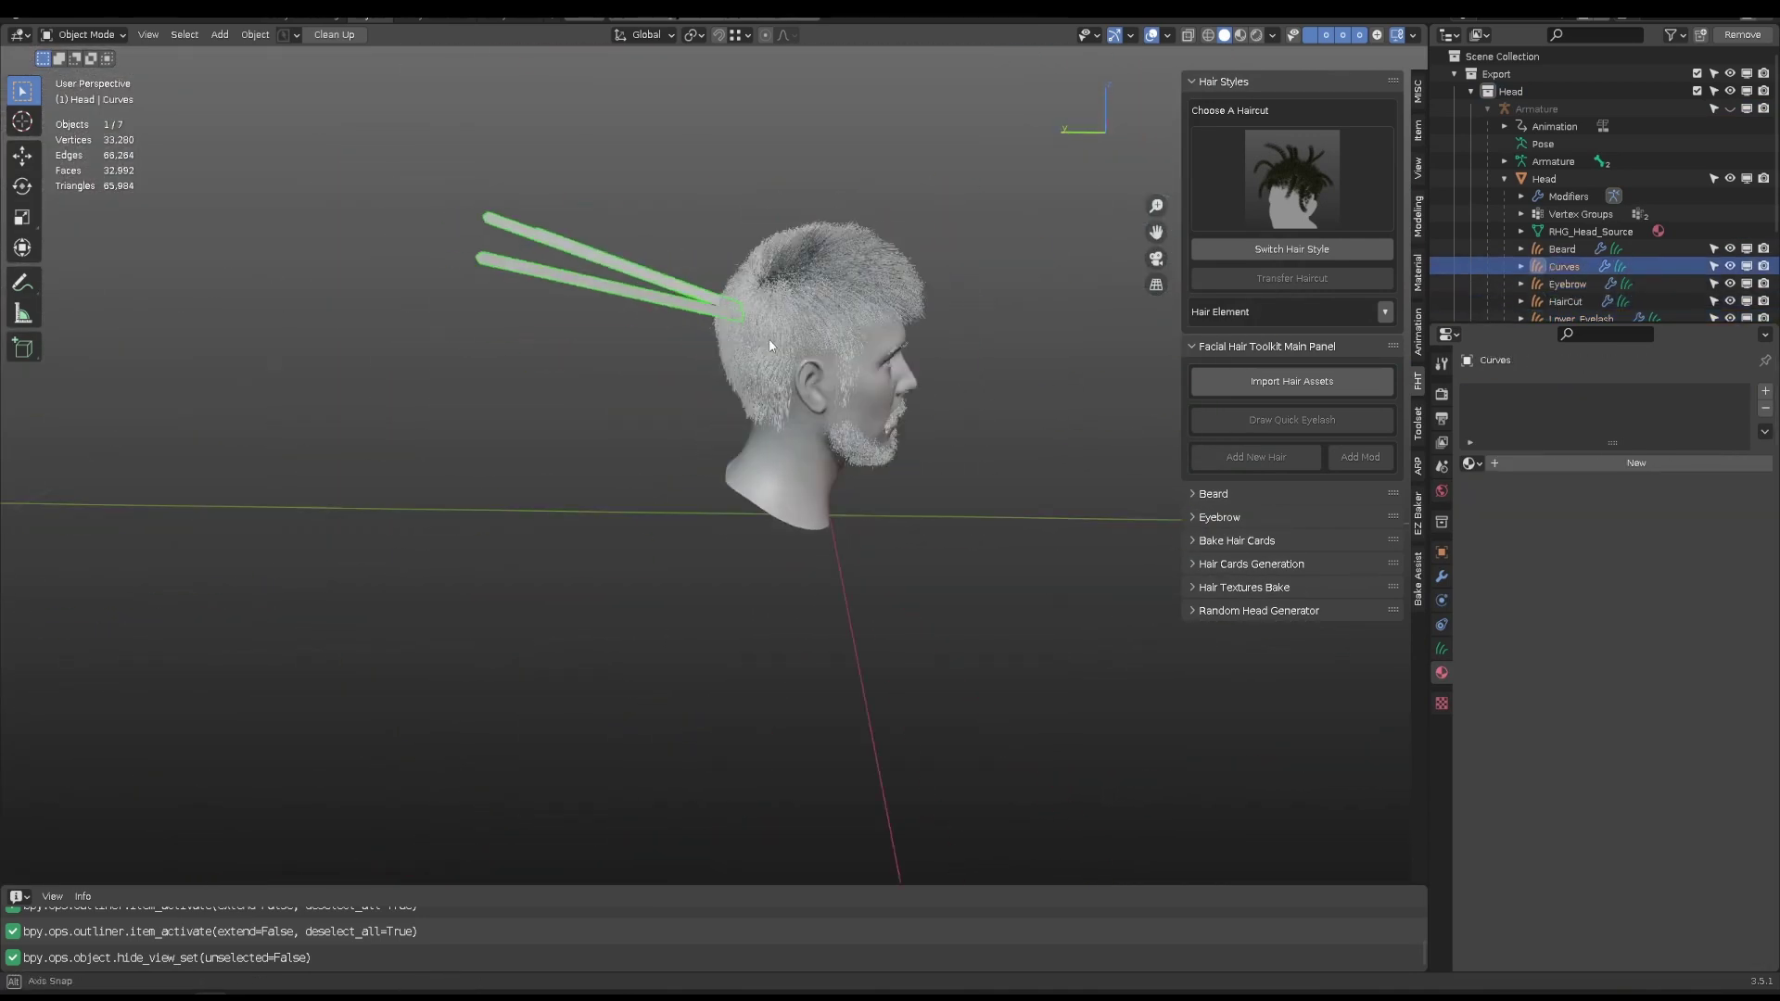
# - Unhide the hidden armature and select the Export collection that holds the head assets
pyautogui.hotkey('alt', 'h')
pyautogui.moveTo(862, 408); pyautogui.dragTo(788, 436, button='middle')
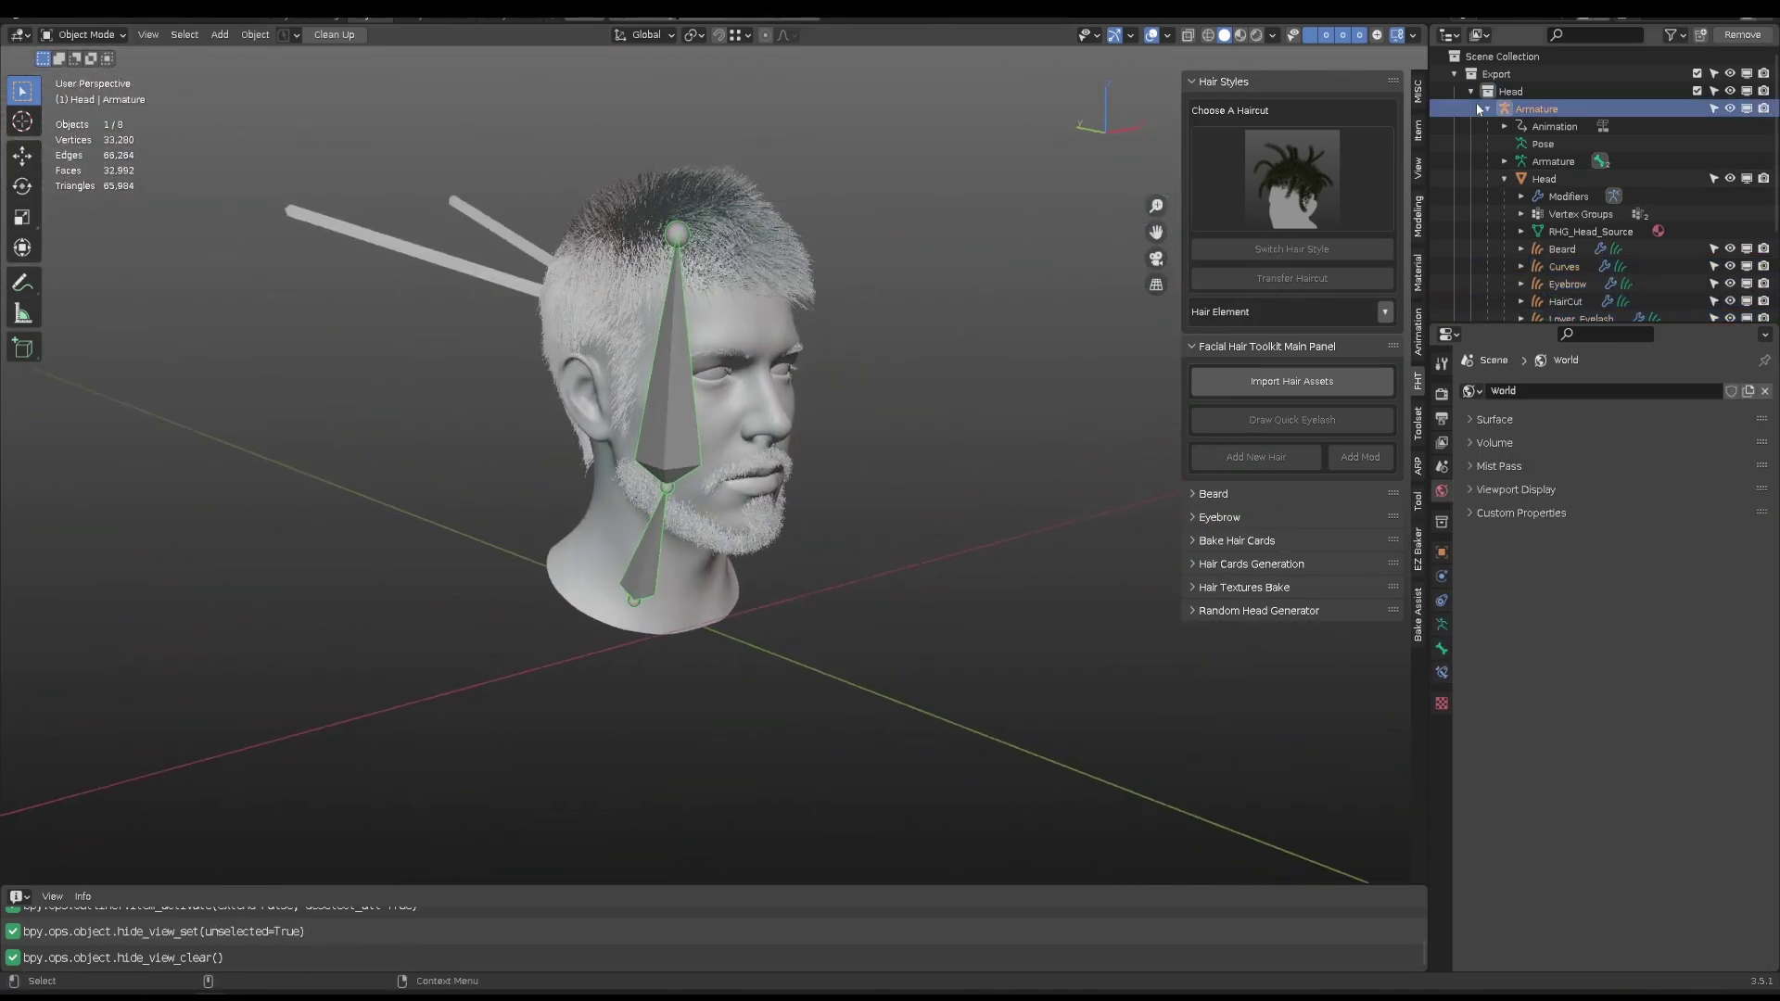
pyautogui.click(1486, 108)
pyautogui.click(1494, 75)
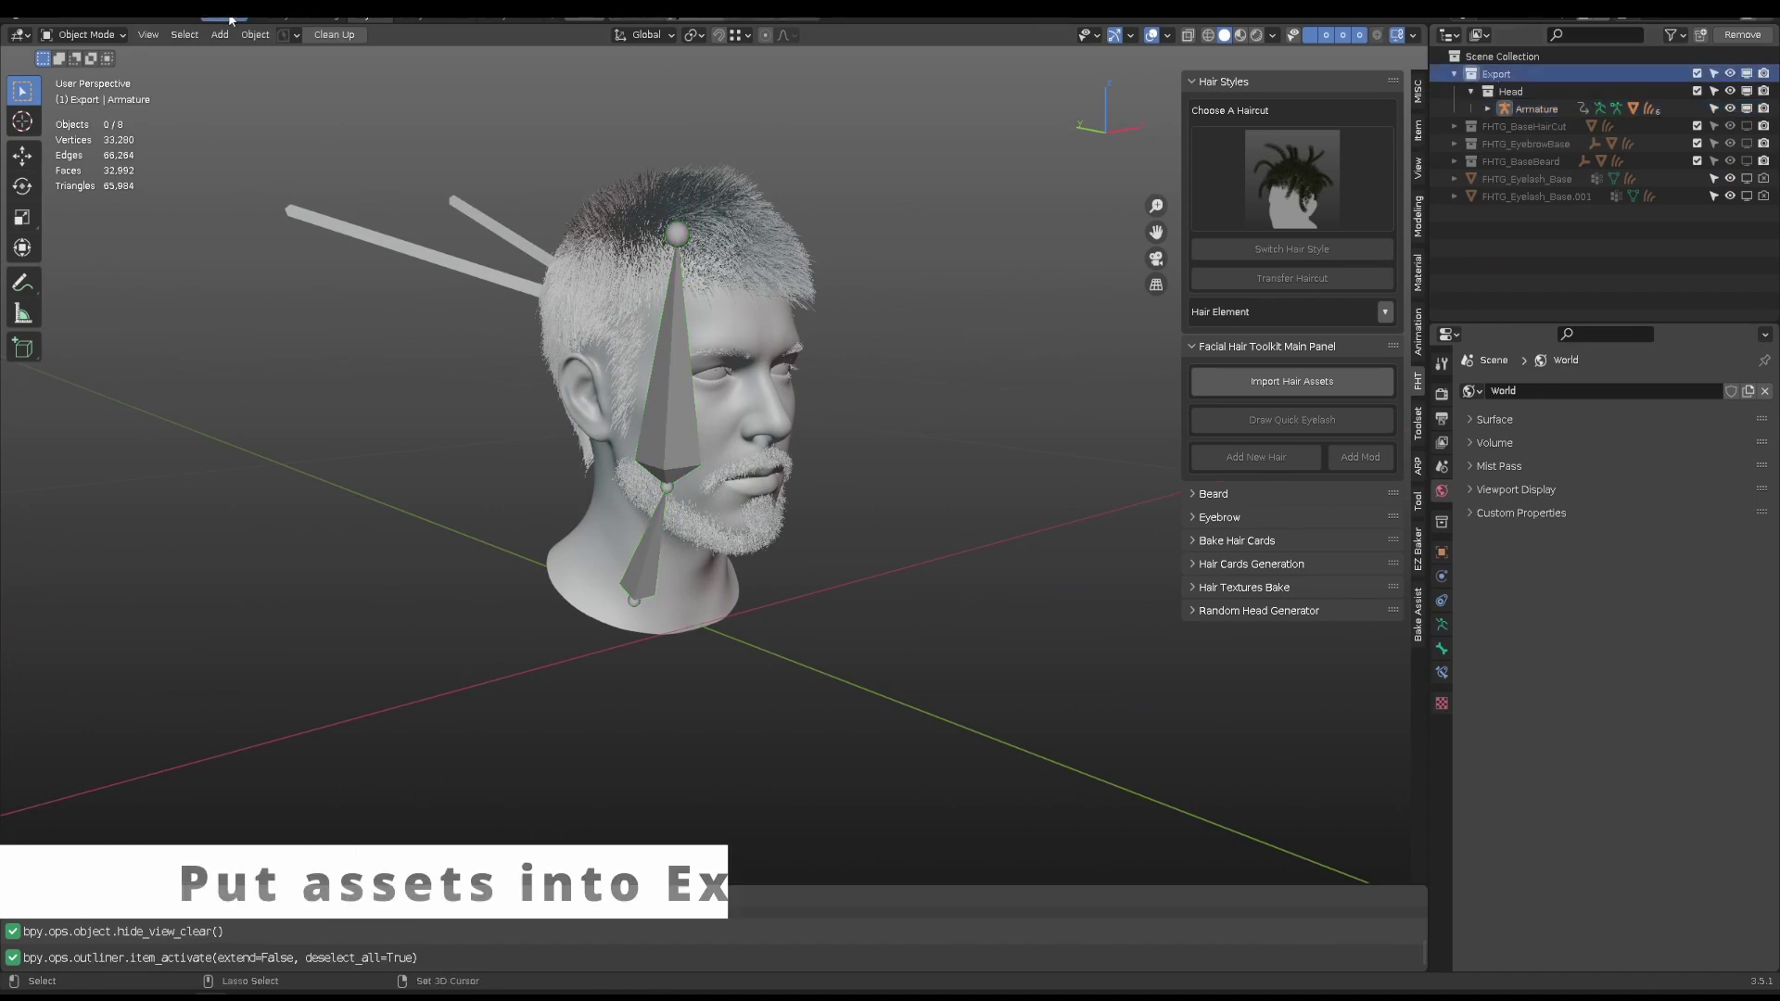
pyautogui.click(1470, 91)
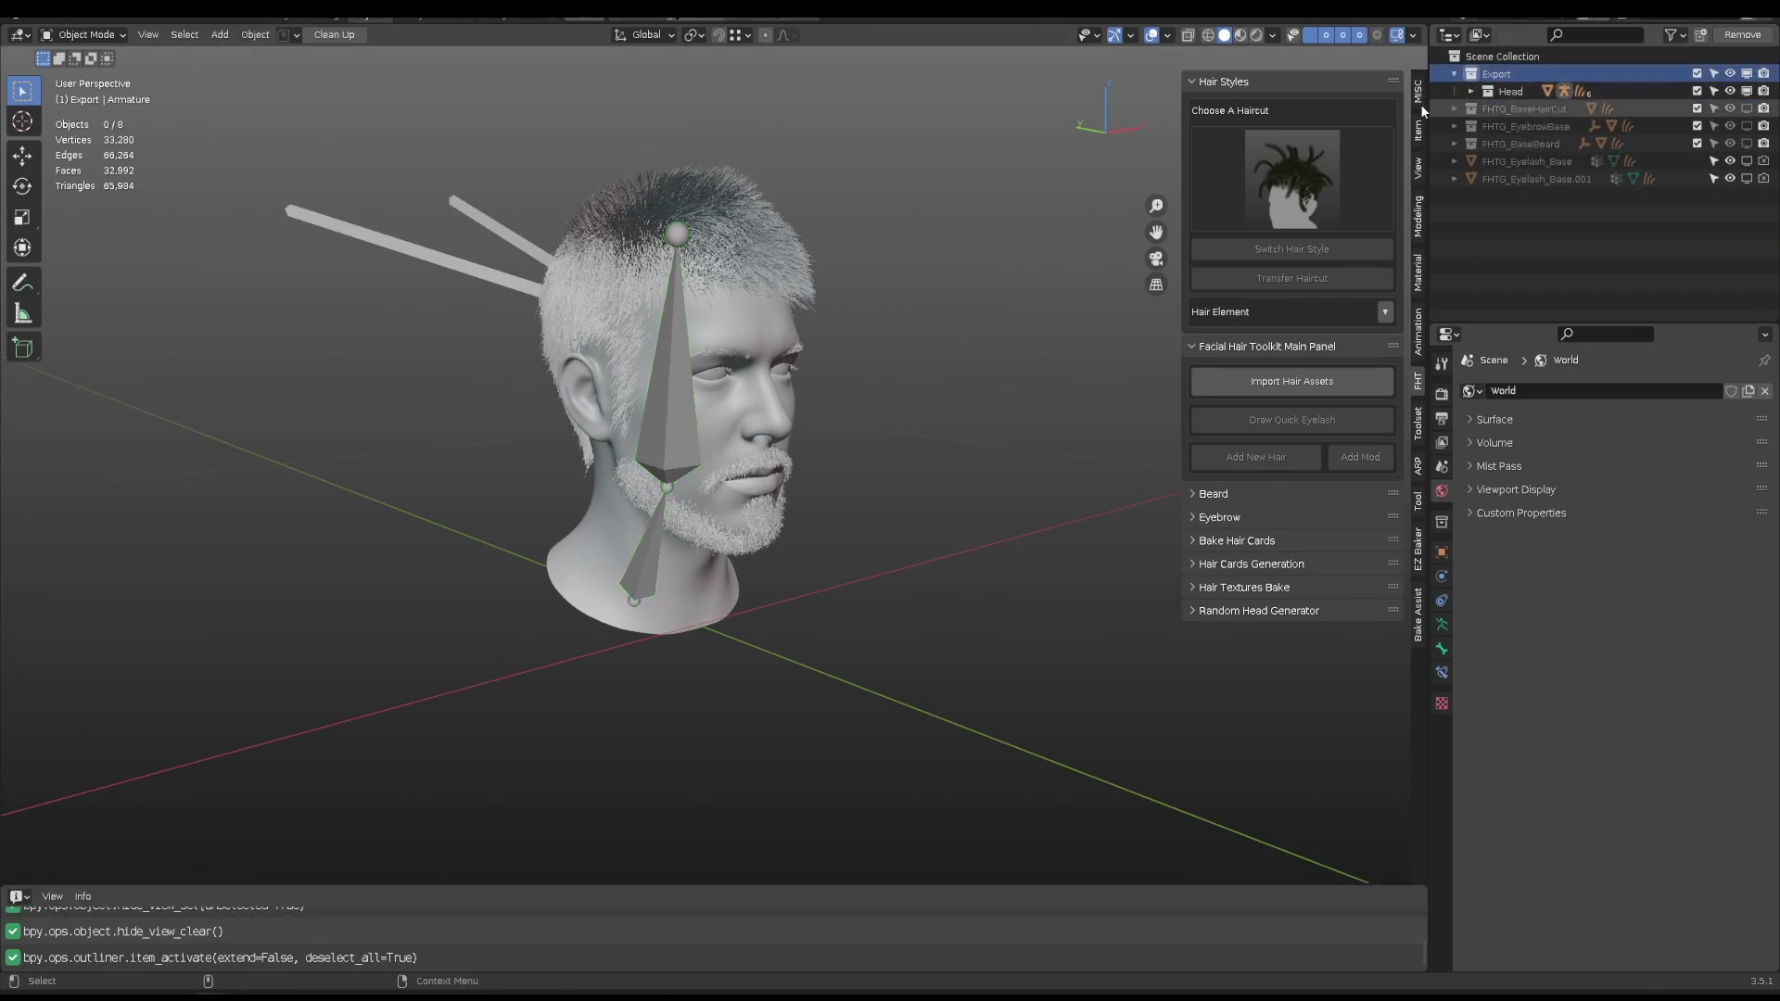
# - Expand the Export collection's Head collection and armature to examine the assets they contain
pyautogui.hotkey('ctrl', 'z')
pyautogui.click(1491, 76)
pyautogui.click(1470, 90)
pyautogui.click(1486, 108)
pyautogui.scroll(-4, 1516, 177)
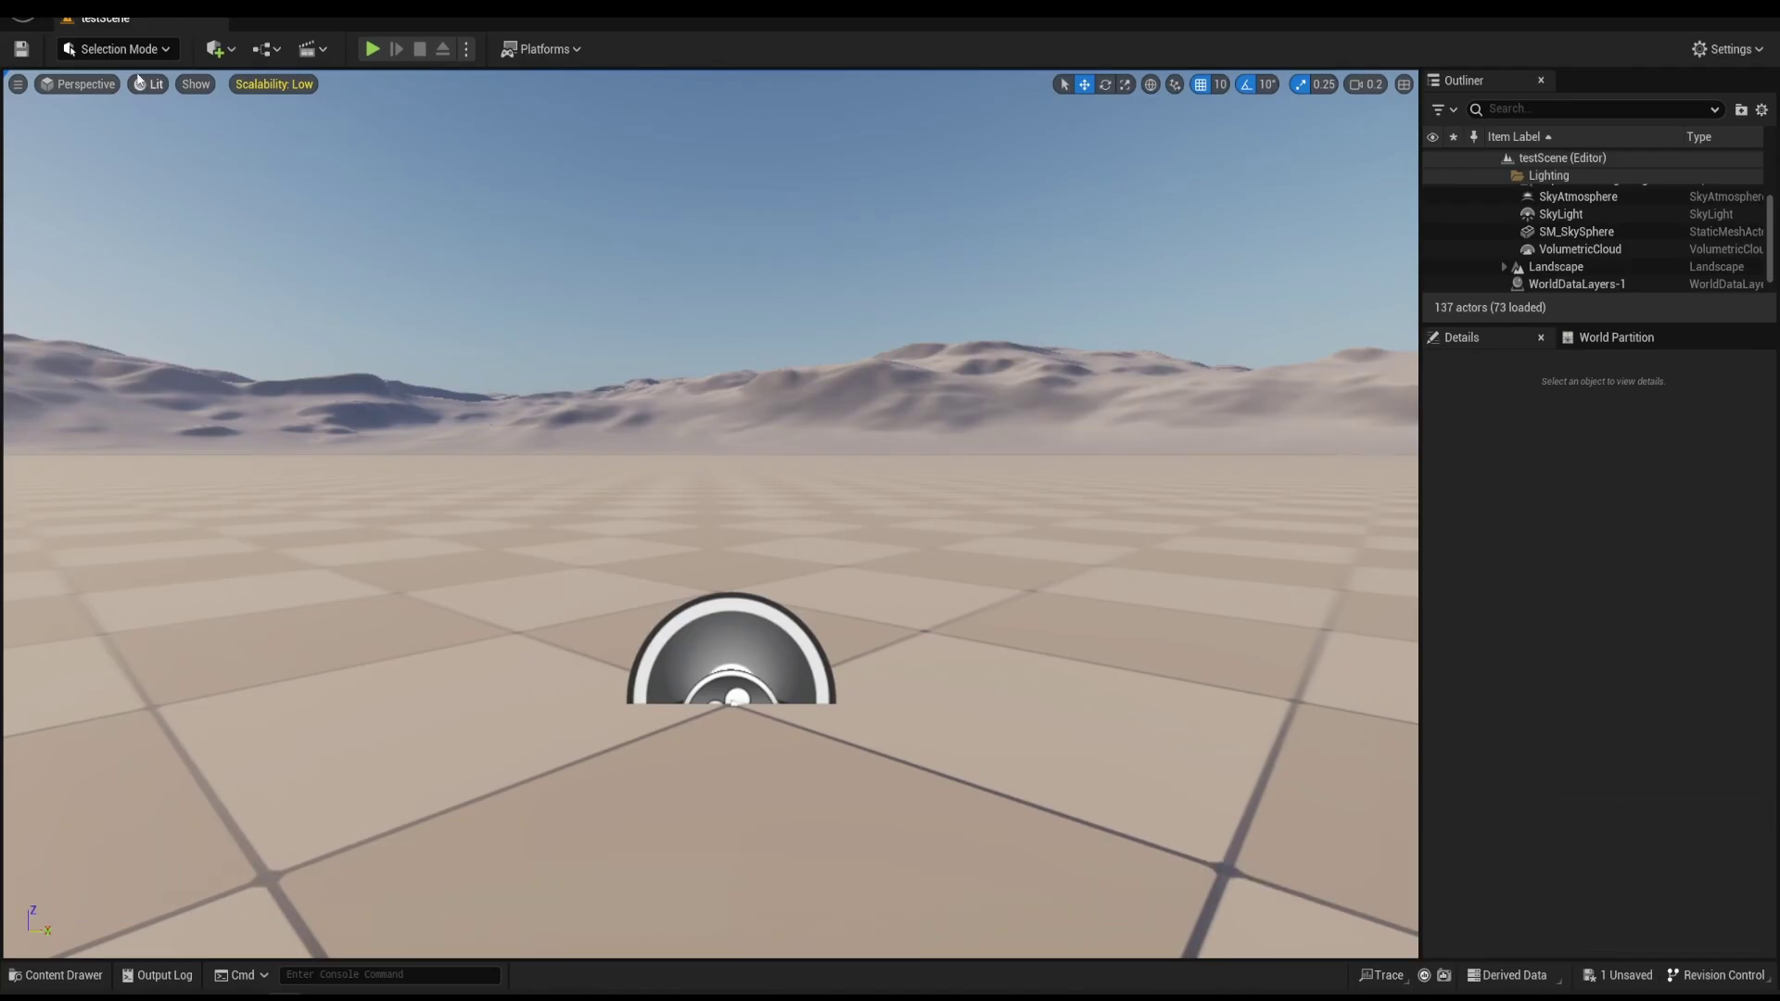
# - In Unreal Engine, search the plugins for "groom" and check that Alembic Groom Importer and Groom are enabled
pyautogui.click(98, 11)
pyautogui.click(153, 269)
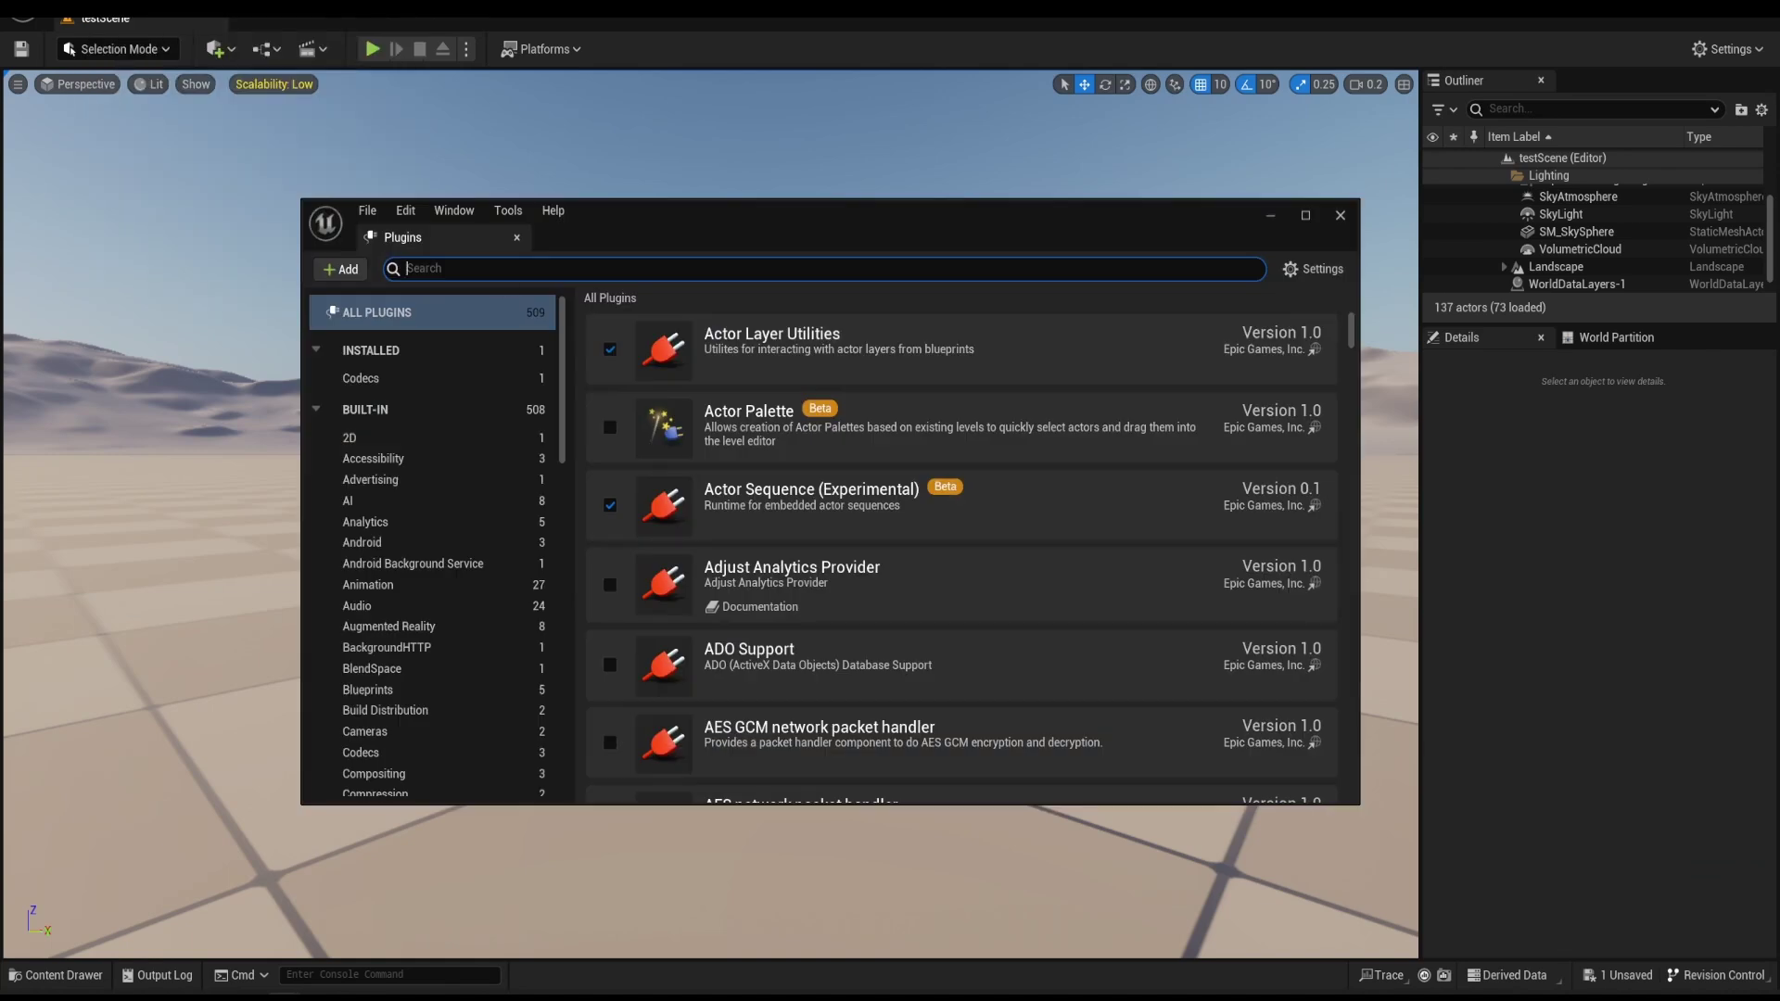
pyautogui.write('groom')
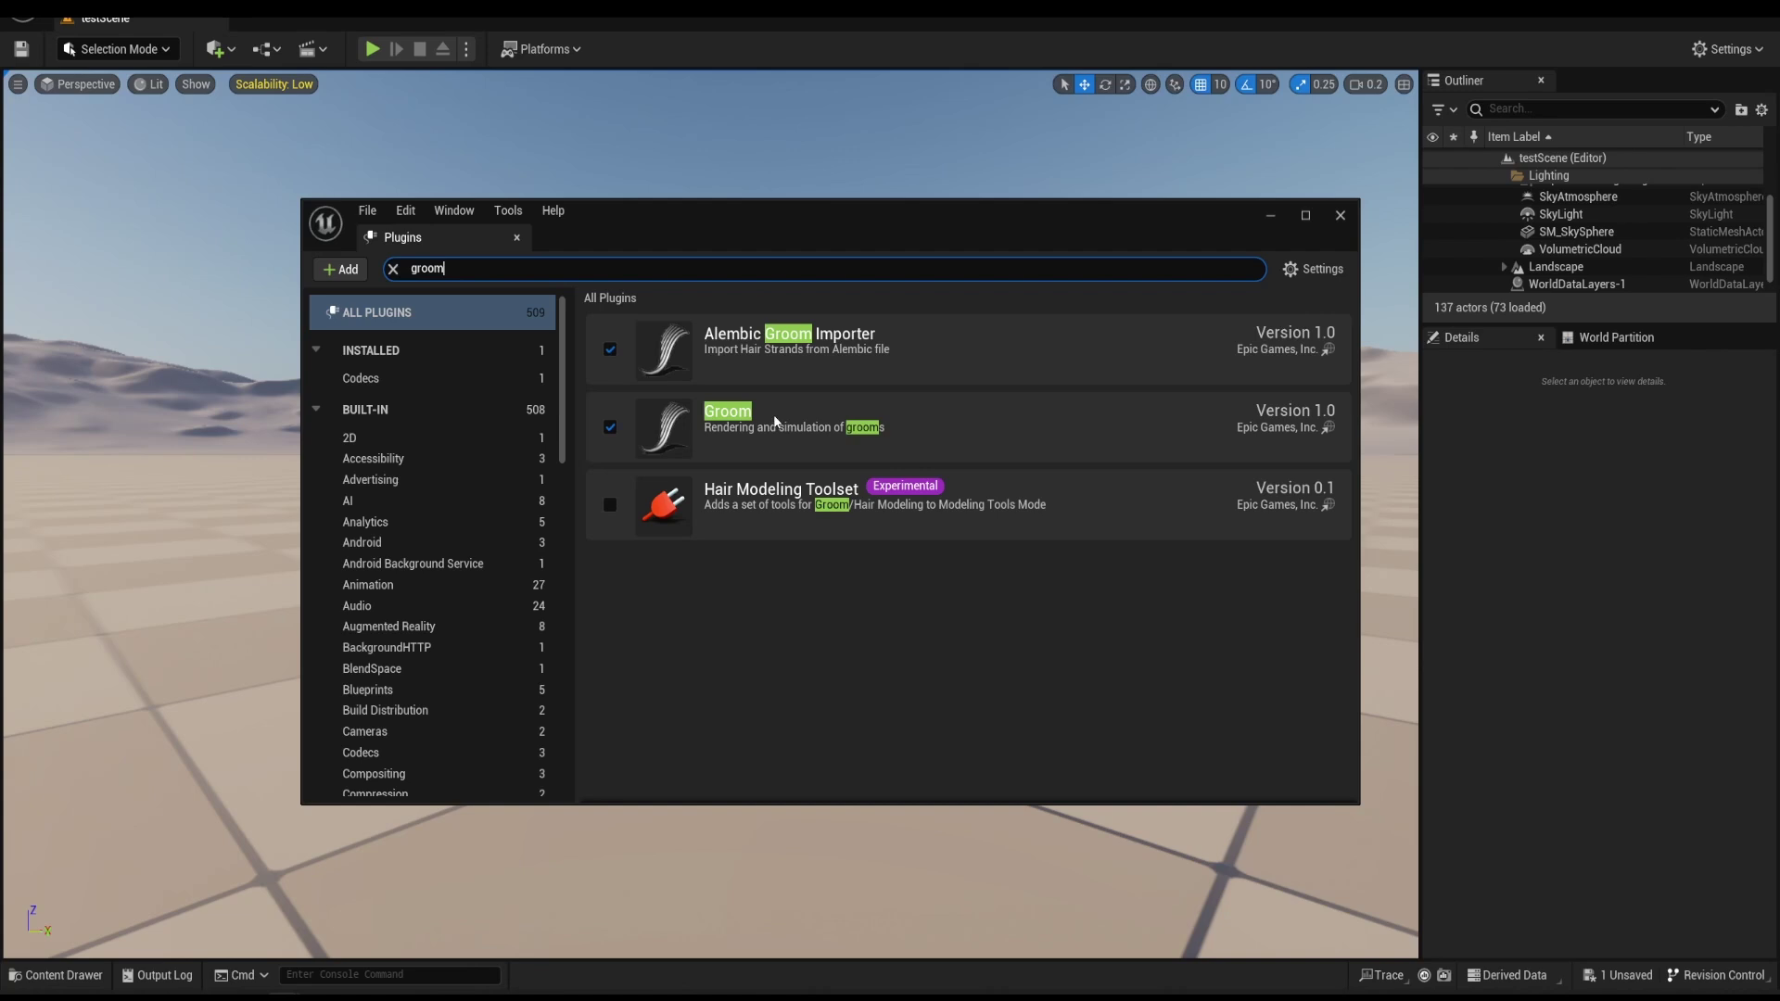
pyautogui.click(1337, 215)
# - Check Python's Enable Remote Execution option in the project settings, and search them for the skin cache option
pyautogui.click(63, 8)
pyautogui.moveTo(100, 7)
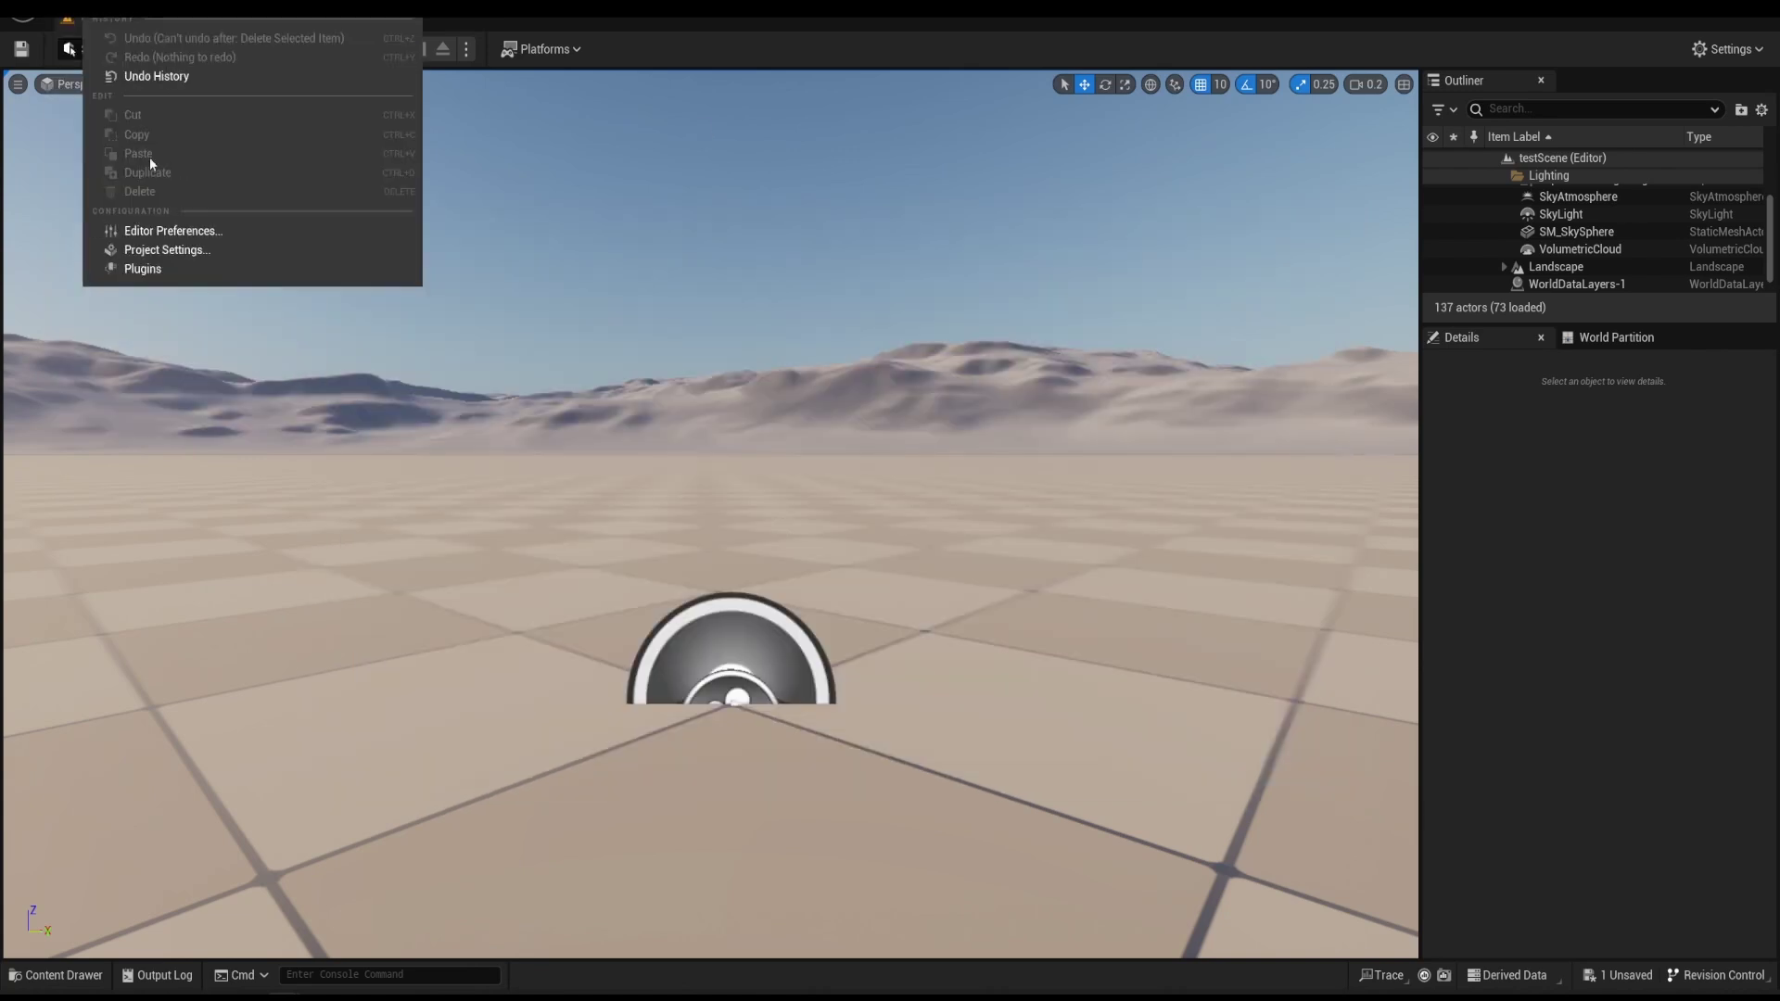
pyautogui.click(186, 251)
pyautogui.write('remote')
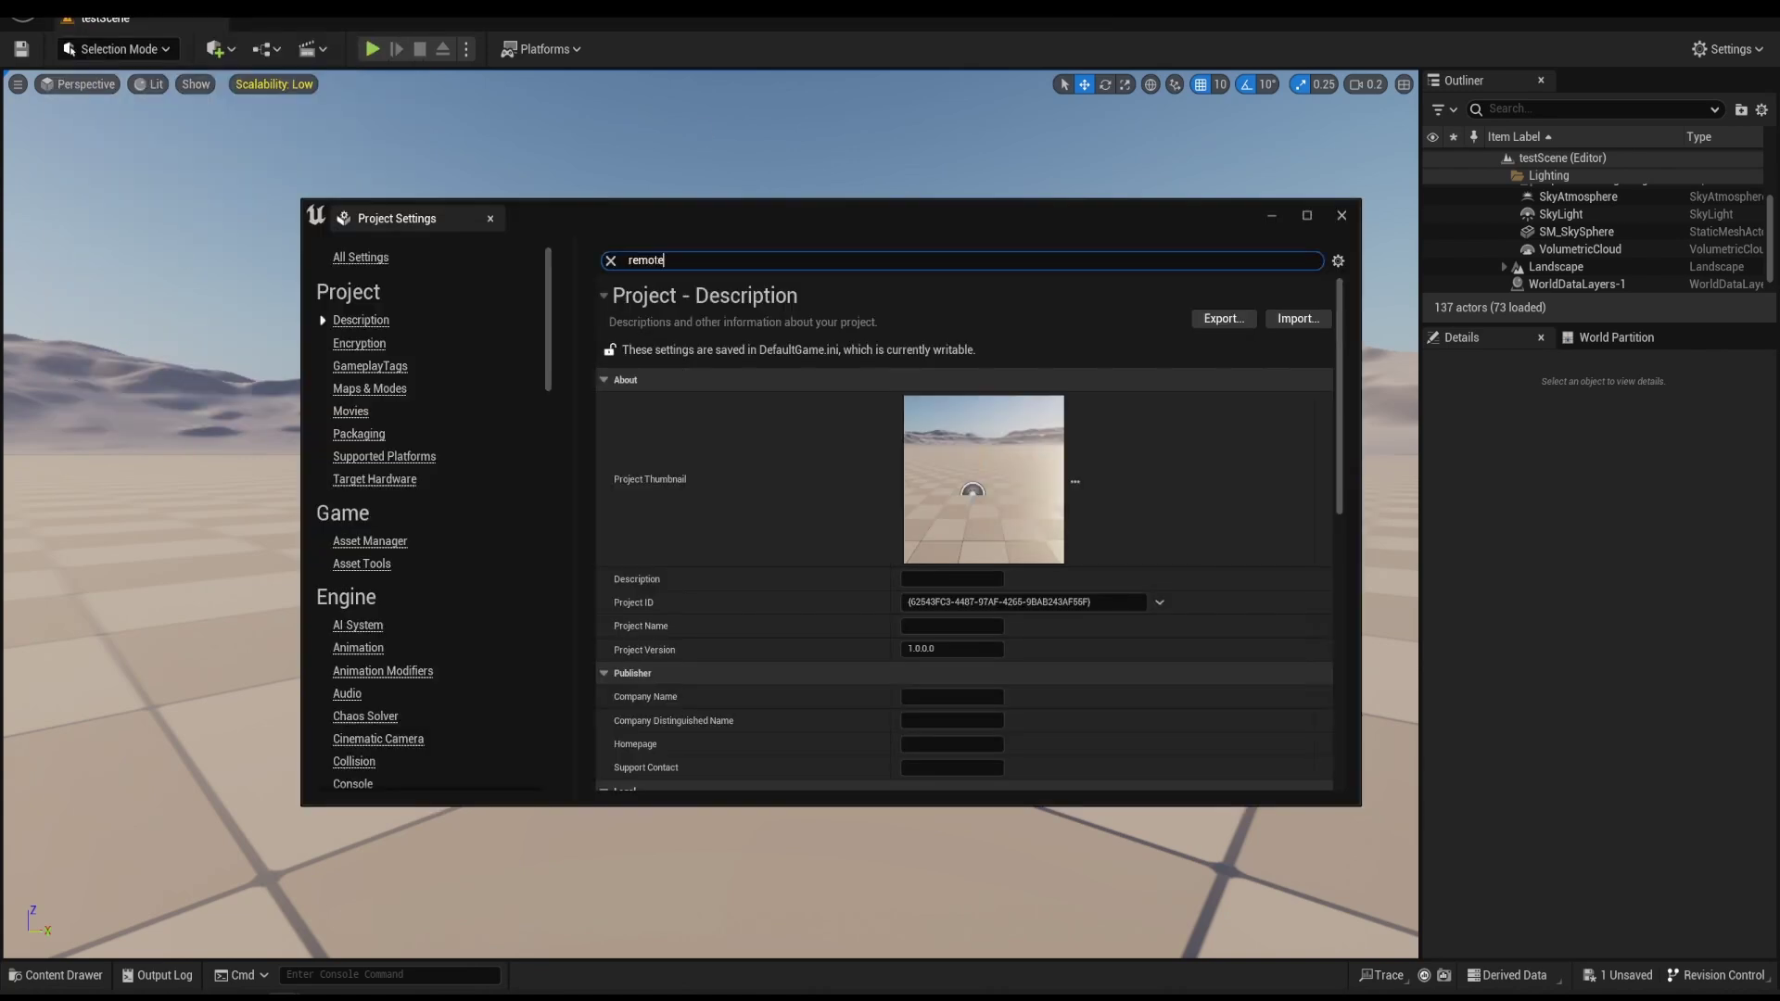
pyautogui.write(' ex')
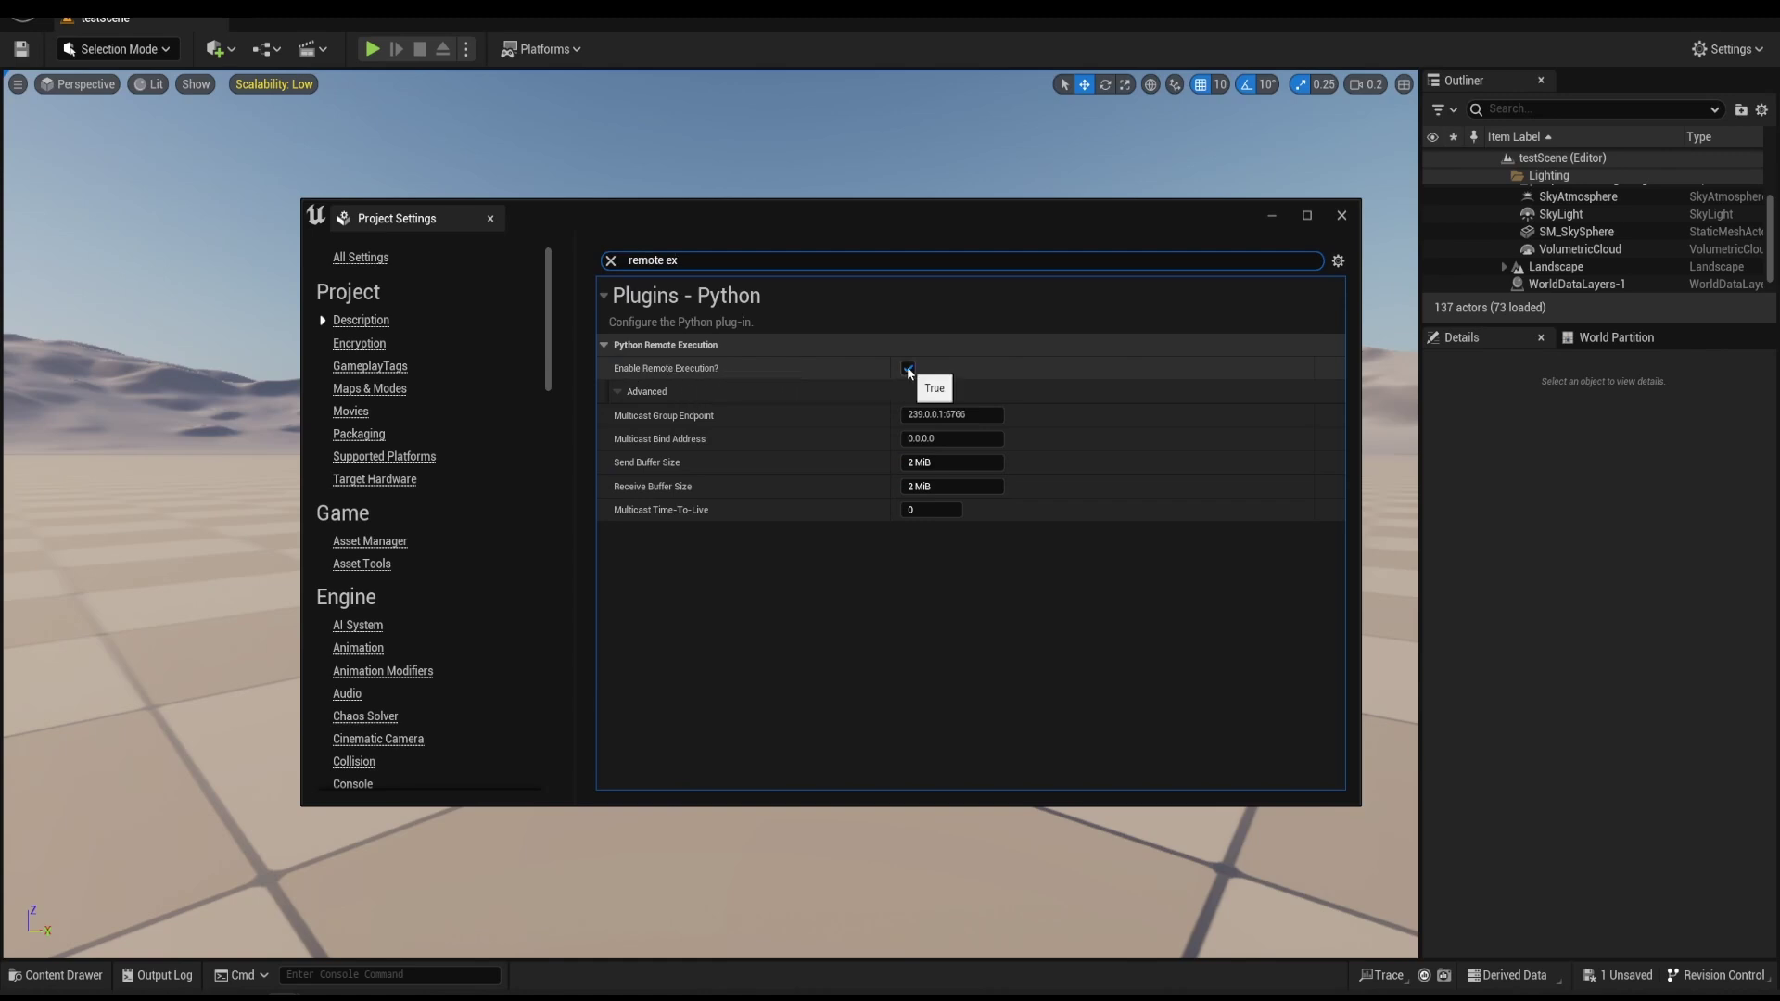
pyautogui.write('skin ch')
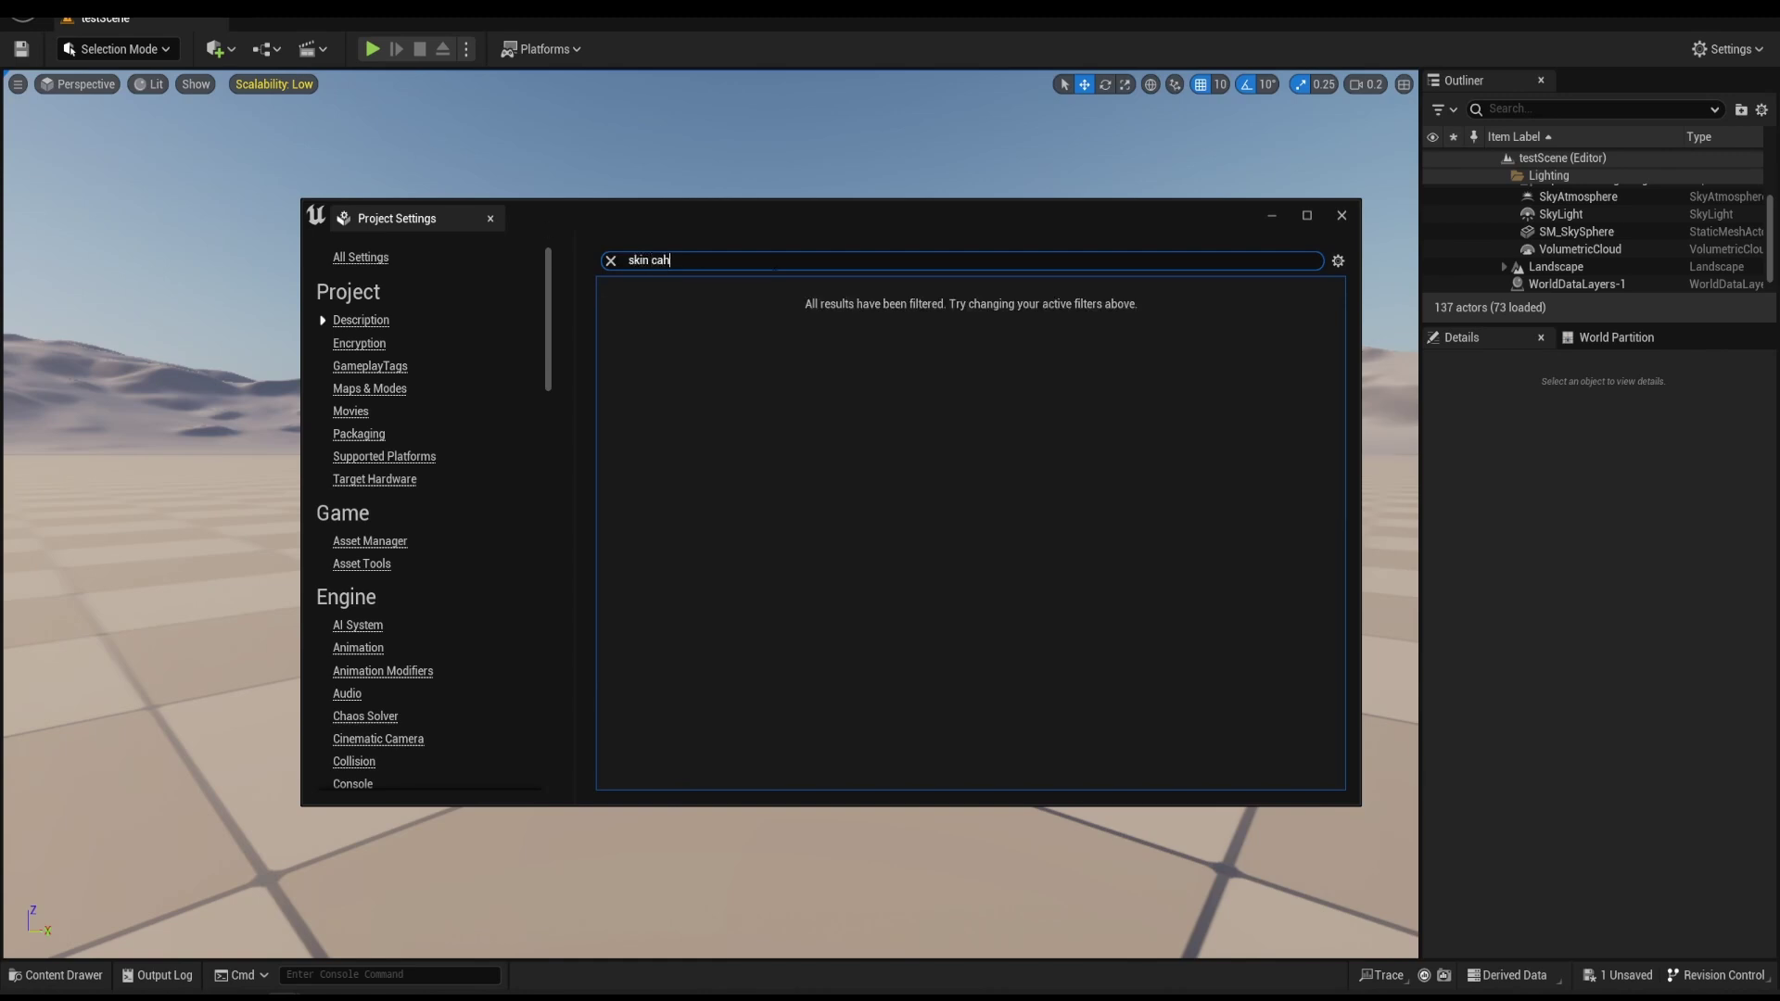
pyautogui.write('che')
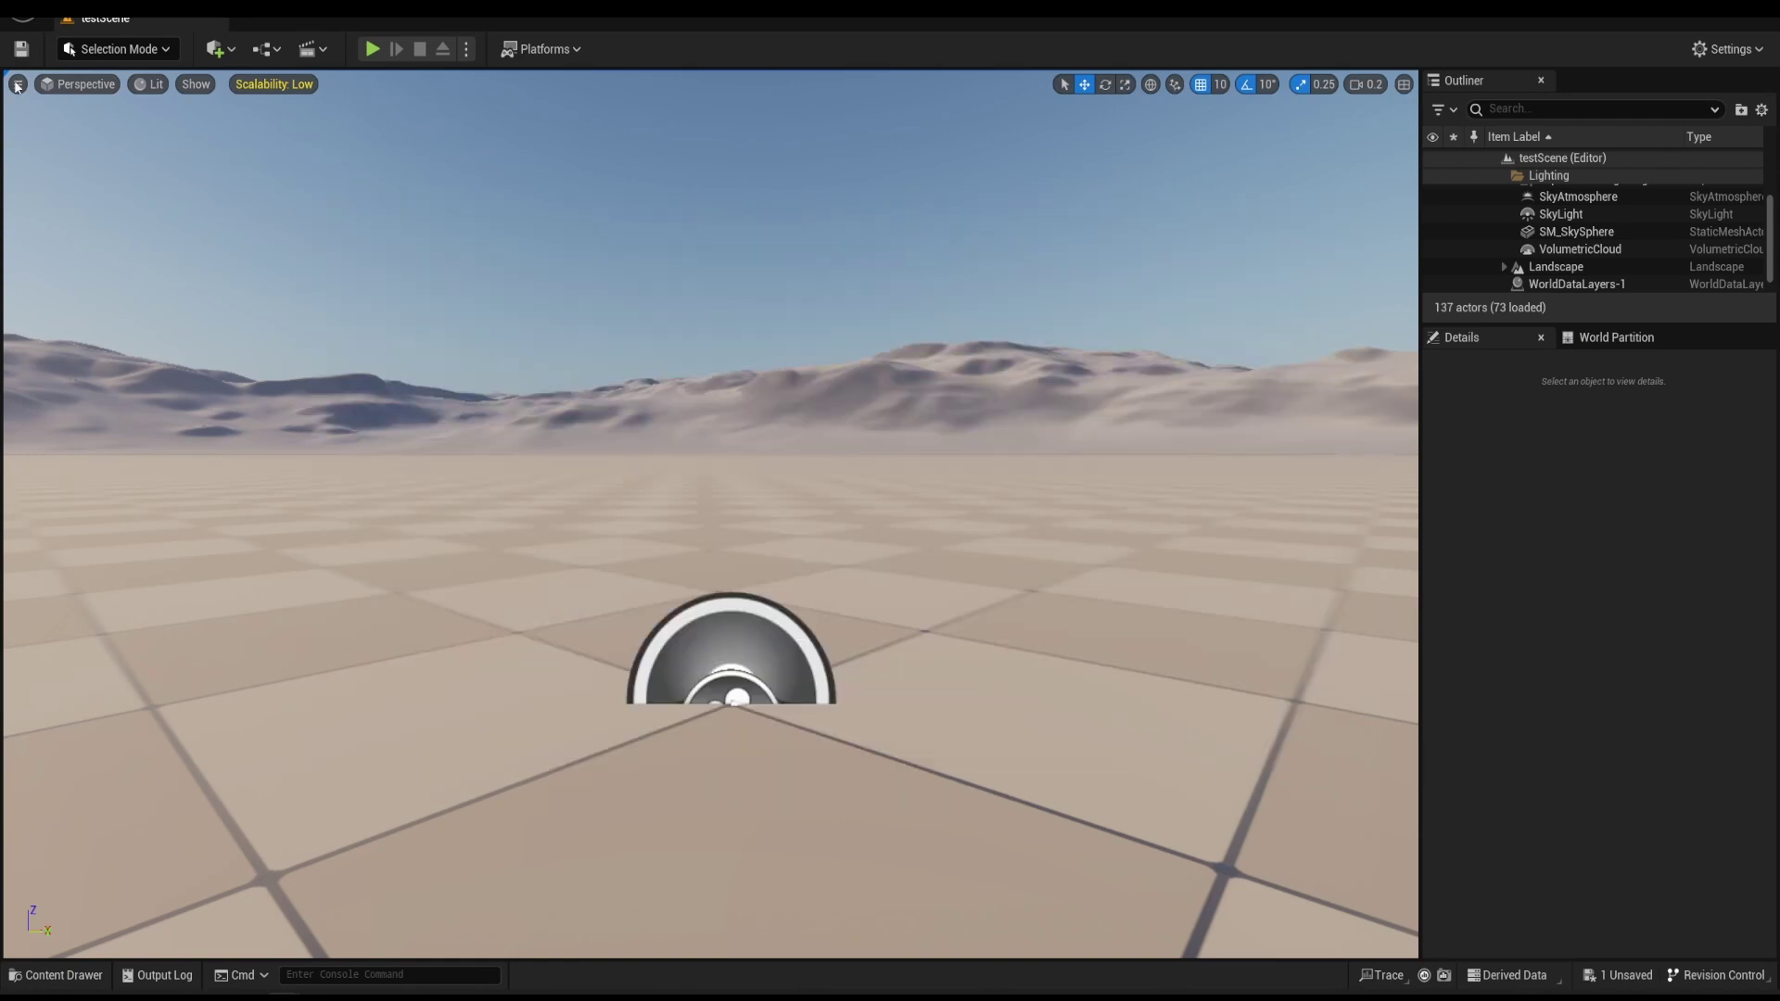
# - Open the viewport's advanced settings and search the editor preferences for the "orbit" and "middle" options
pyautogui.click(17, 84)
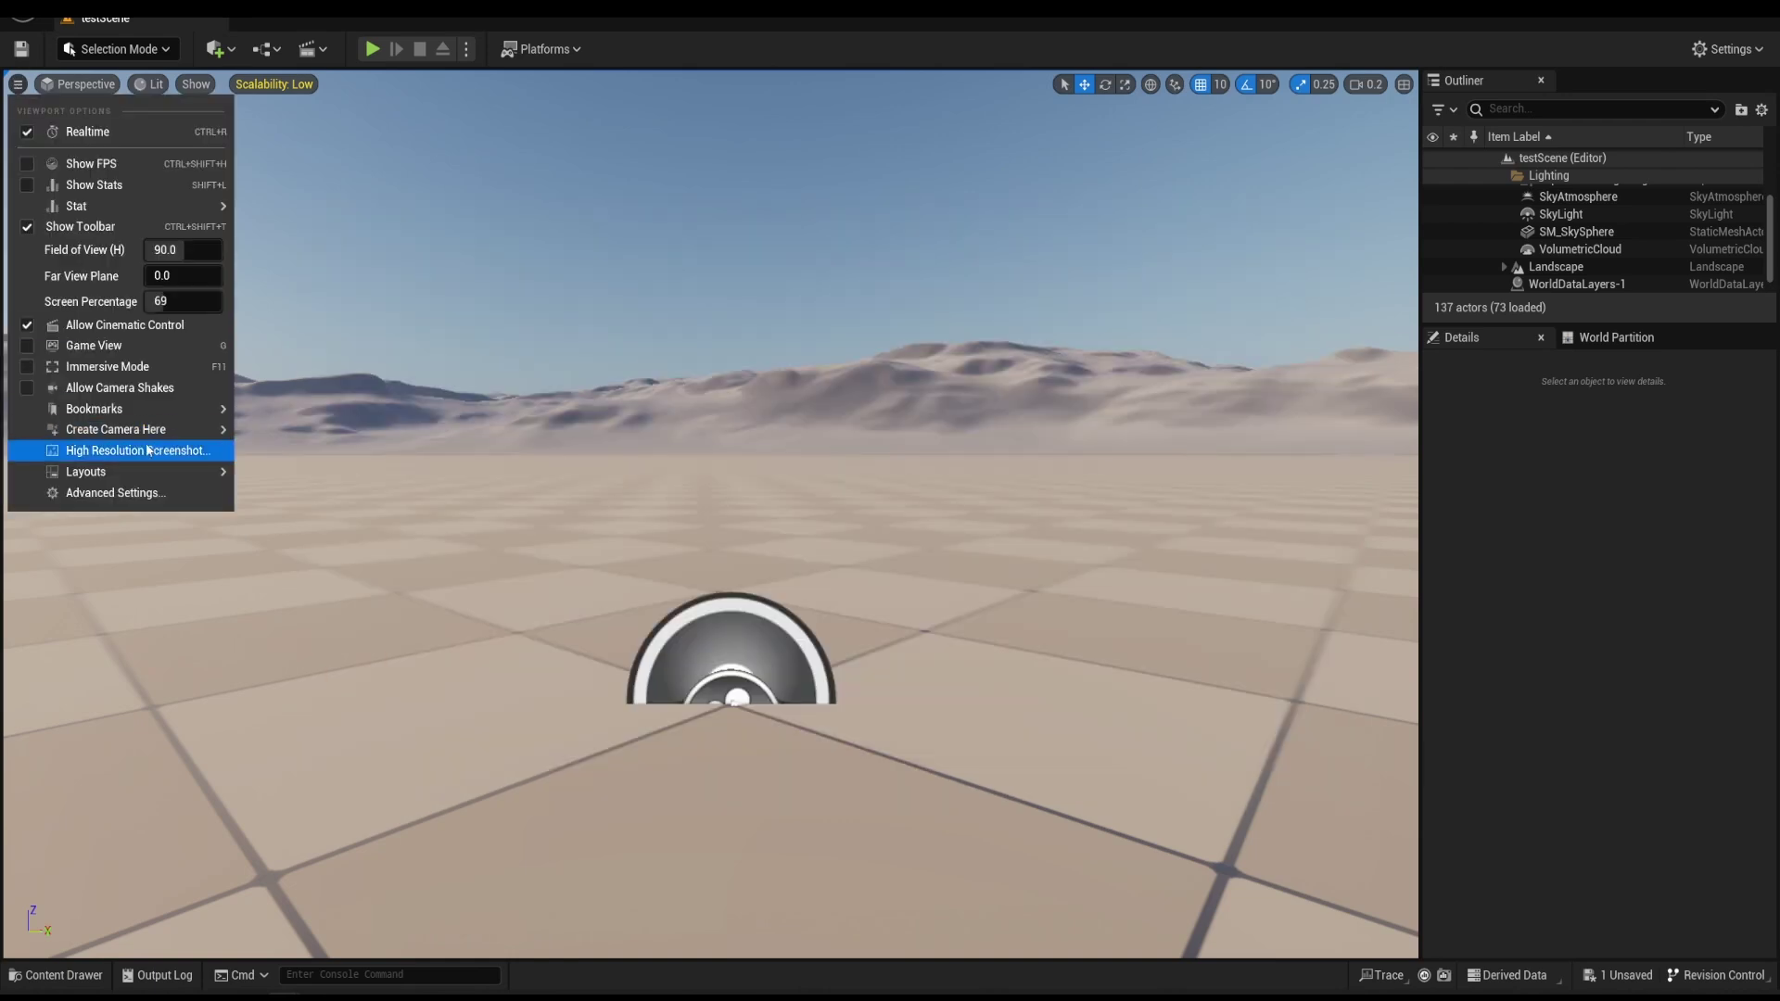
pyautogui.click(111, 493)
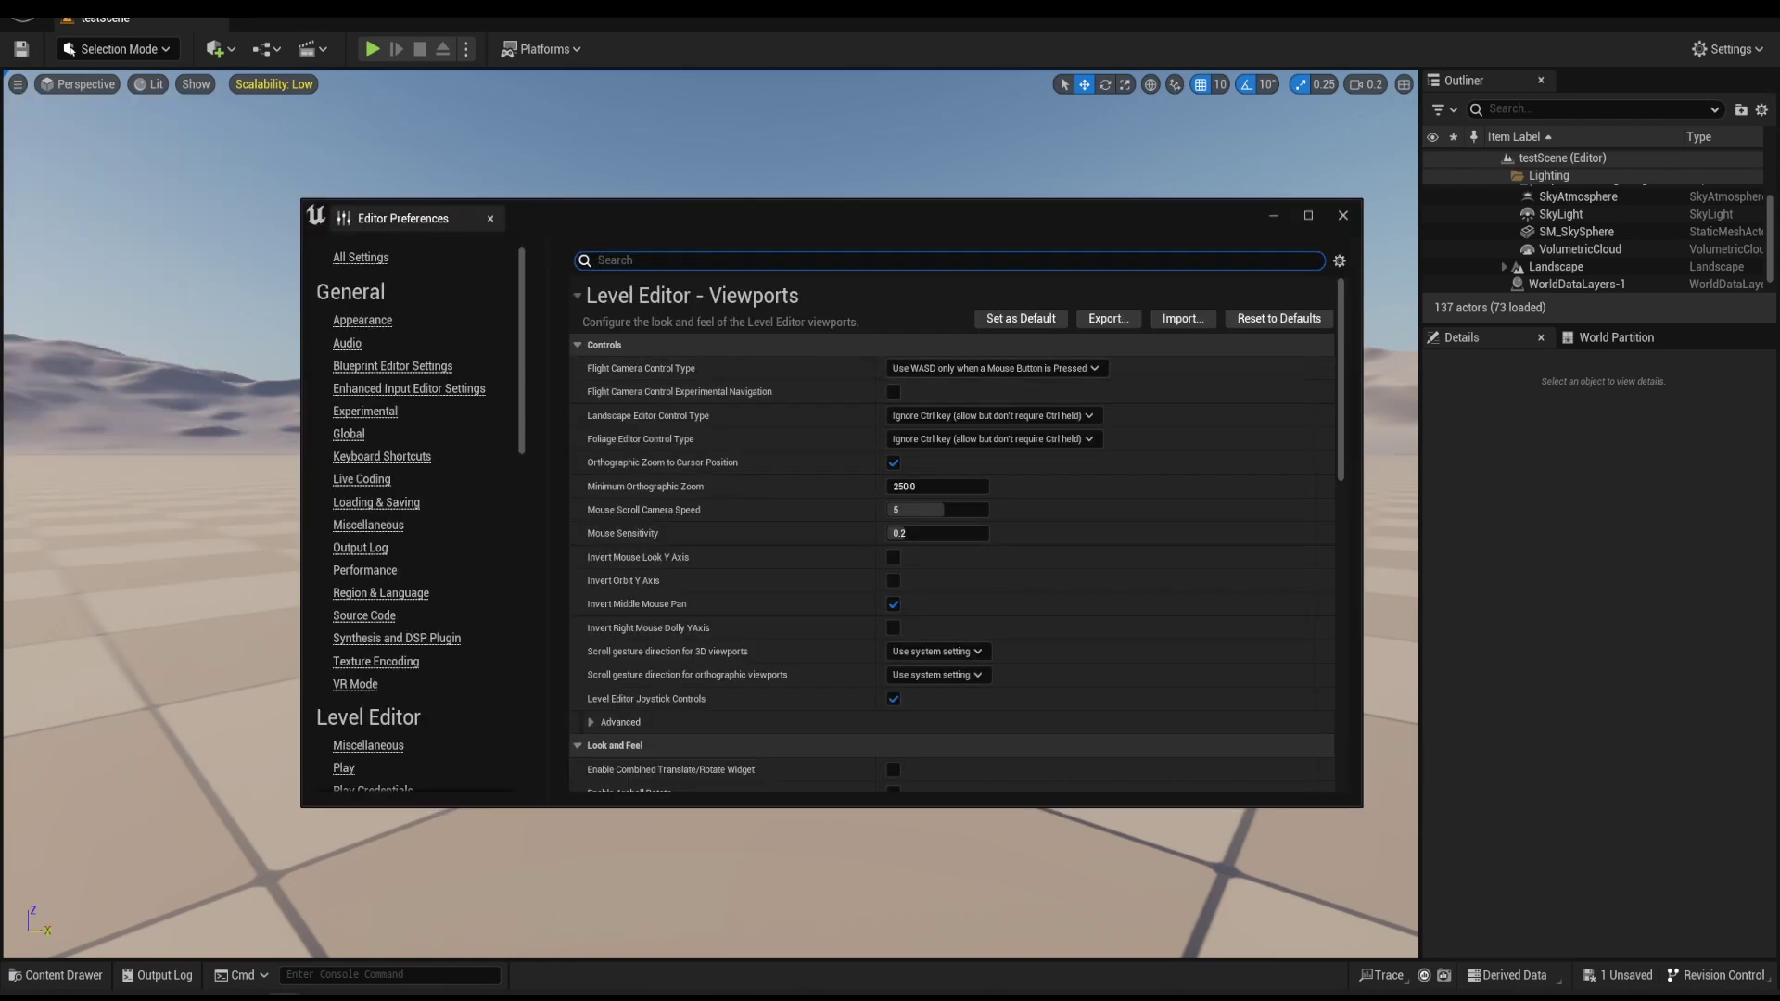
pyautogui.write('orbit')
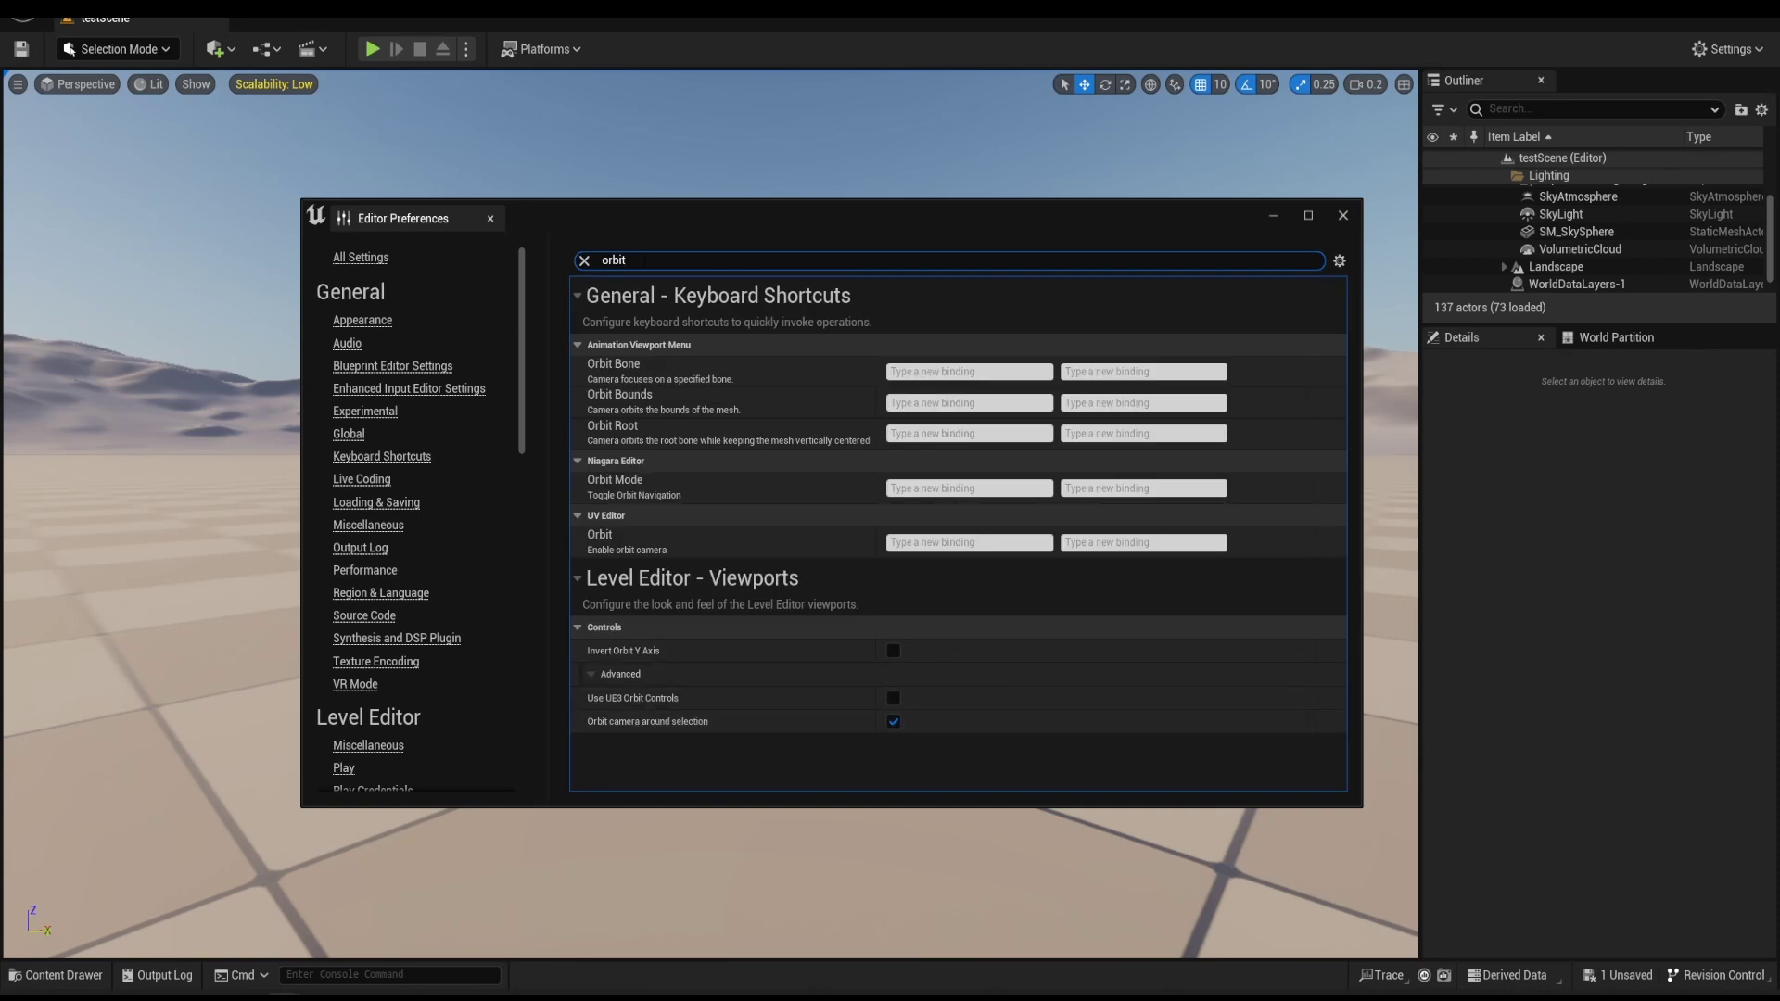
pyautogui.write('middle')
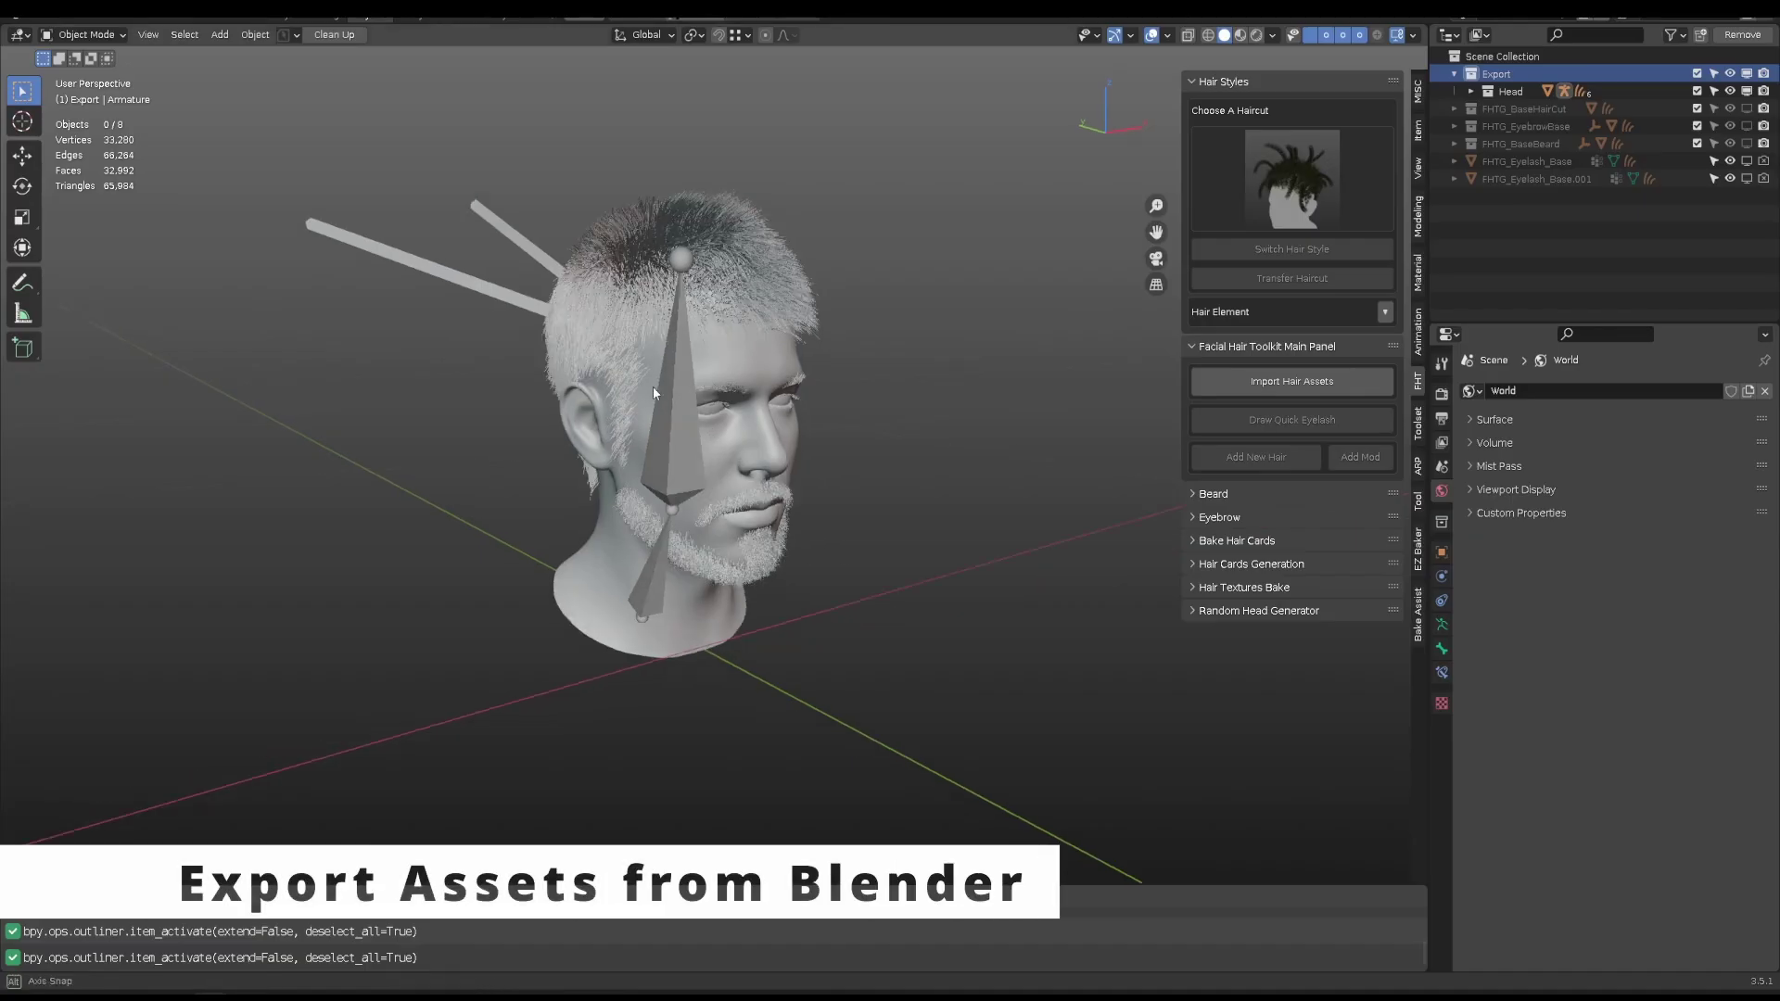
# - Switch from Blender to Unreal Engine and open the untitled_asset folder inside untitled_category in the project content
pyautogui.moveTo(652, 393); pyautogui.dragTo(795, 396, button='middle')
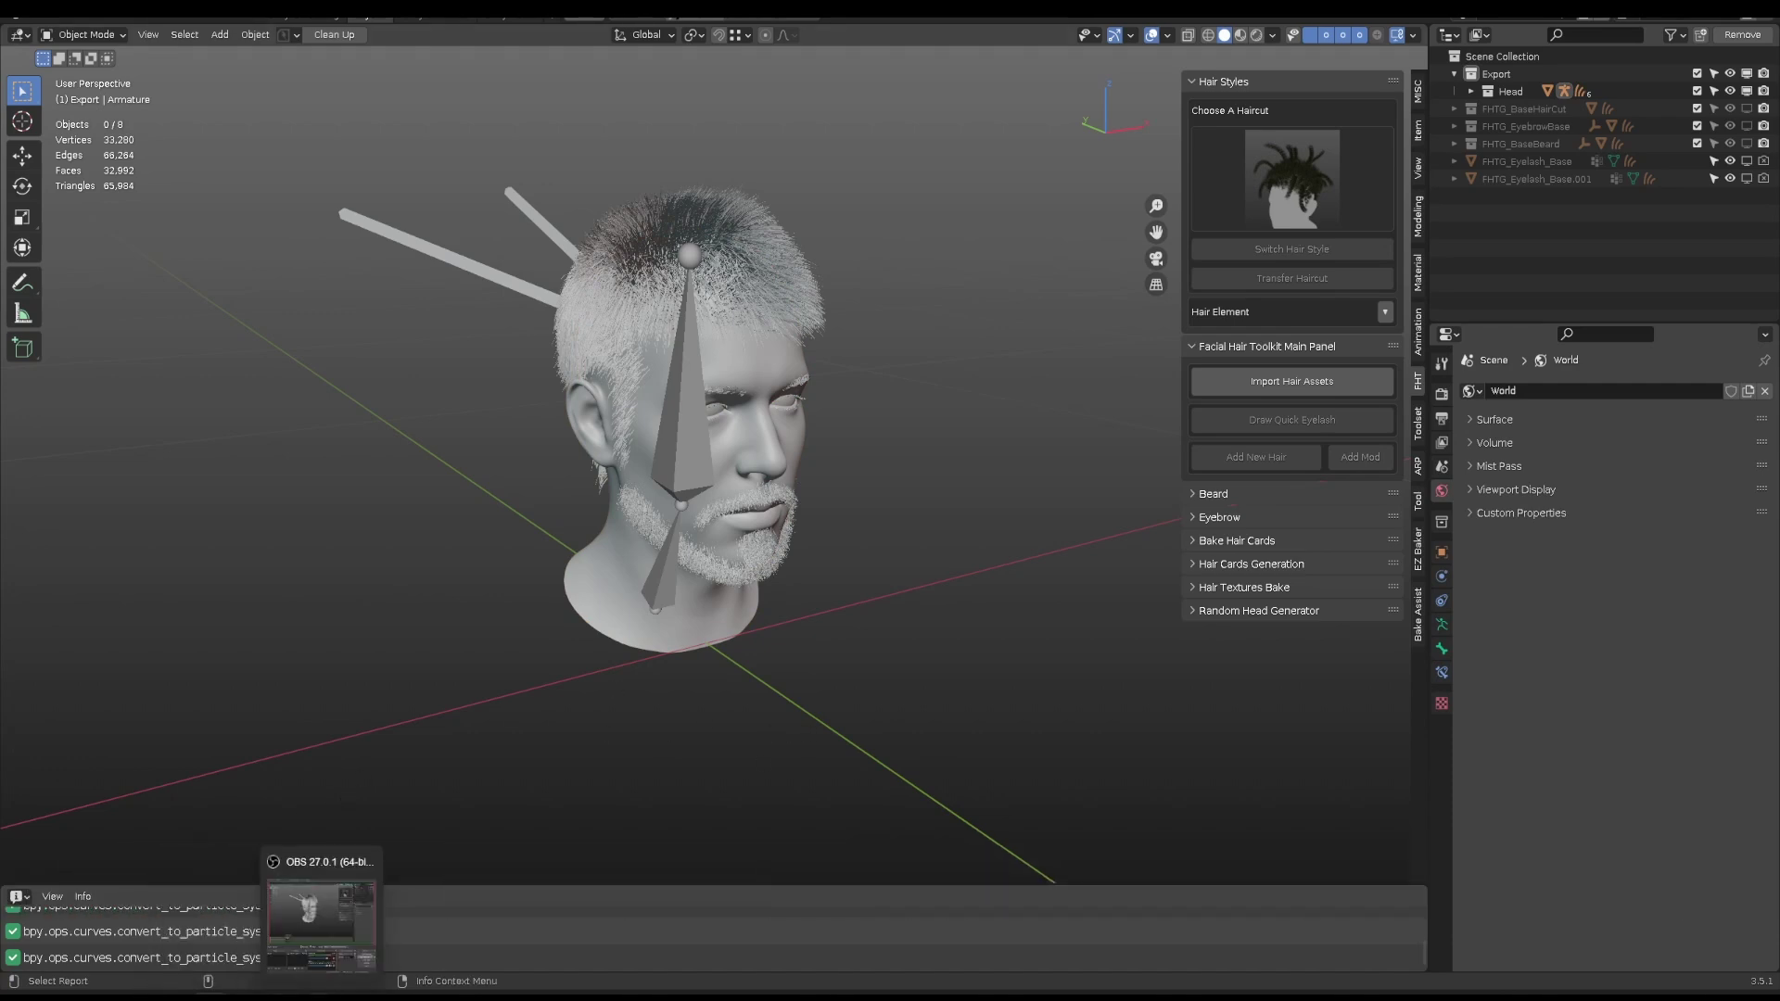
pyautogui.moveTo(283, 988)
pyautogui.click(232, 931)
pyautogui.click(1291, 239)
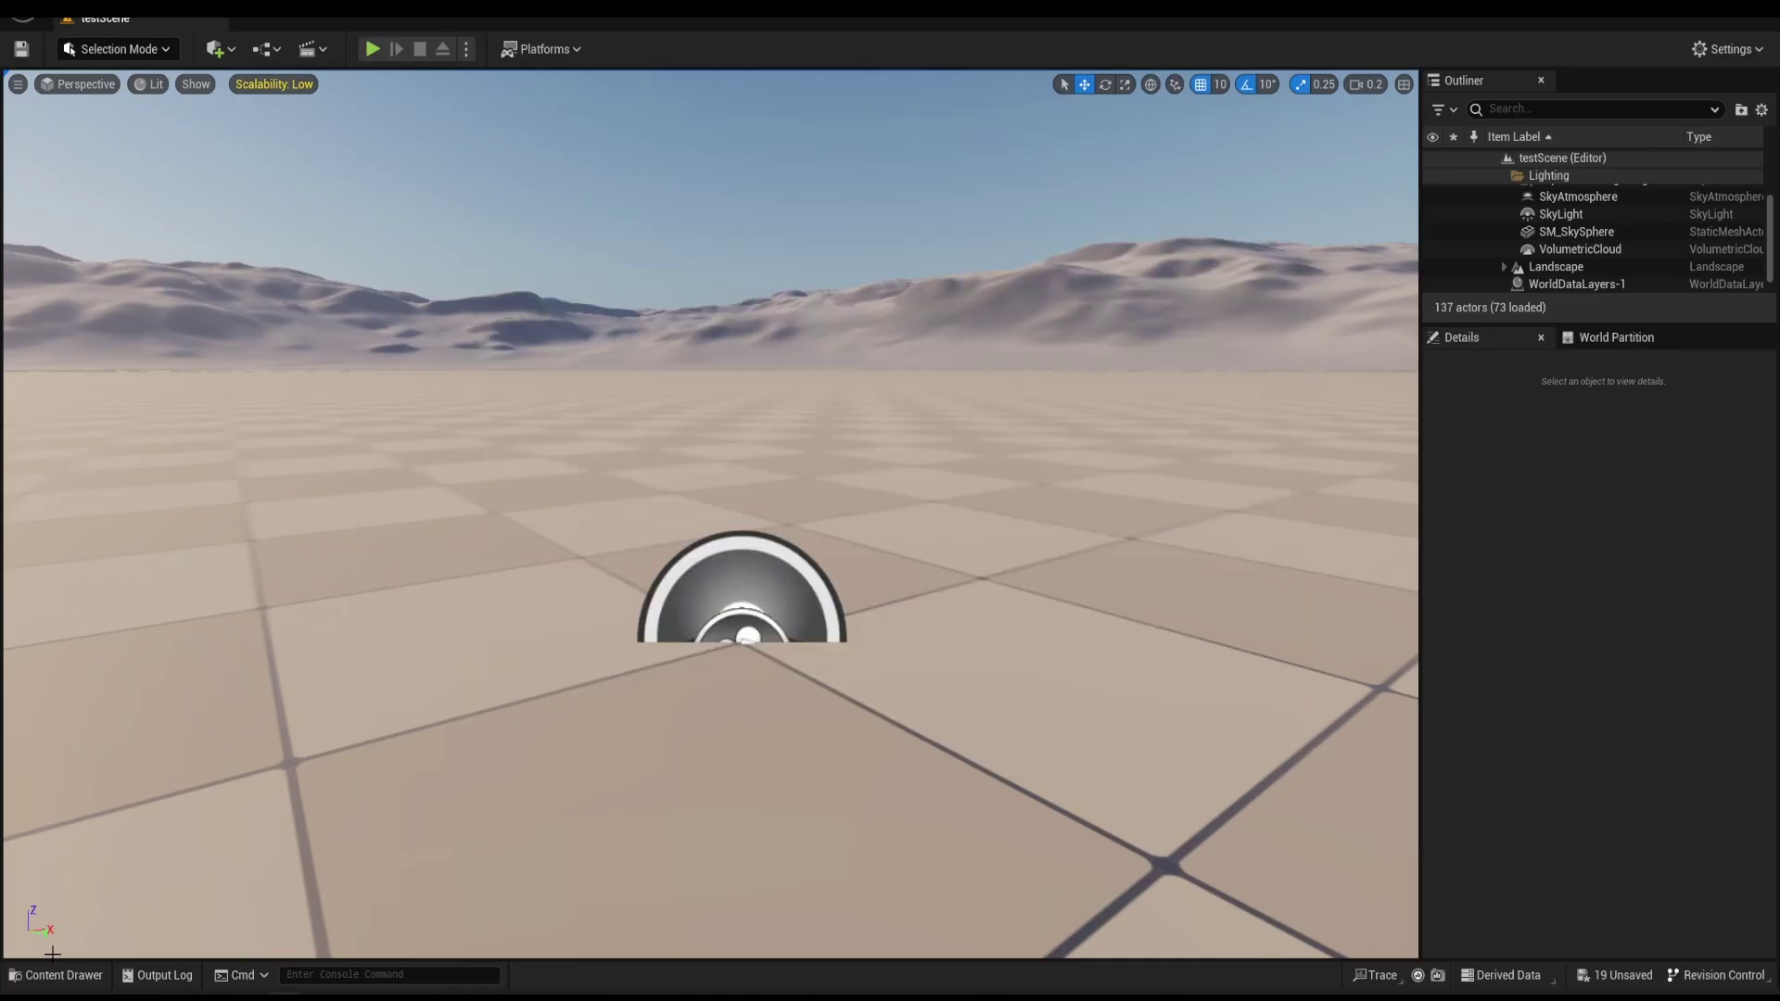
pyautogui.click(56, 974)
pyautogui.doubleClick(351, 734)
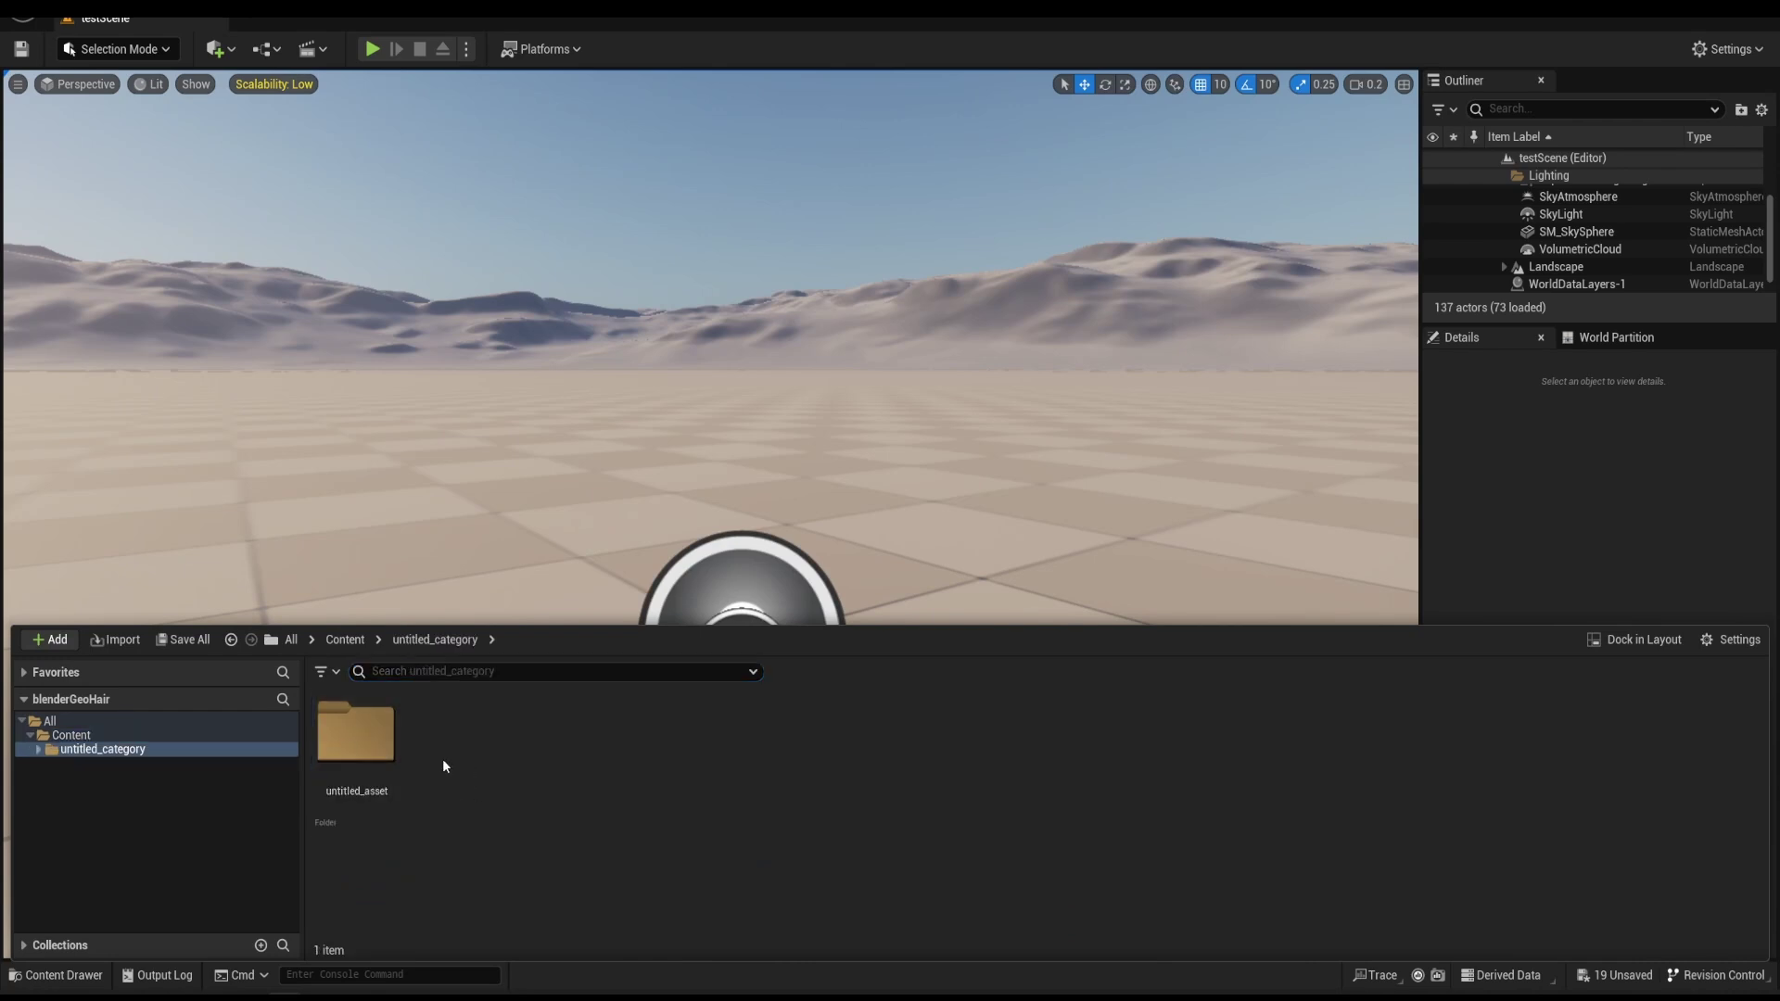
pyautogui.doubleClick(362, 739)
# - Place the Head_Skeleton asset in the level, reset its location to the origin and frame it in the viewport
pyautogui.moveTo(752, 737); pyautogui.dragTo(894, 537)
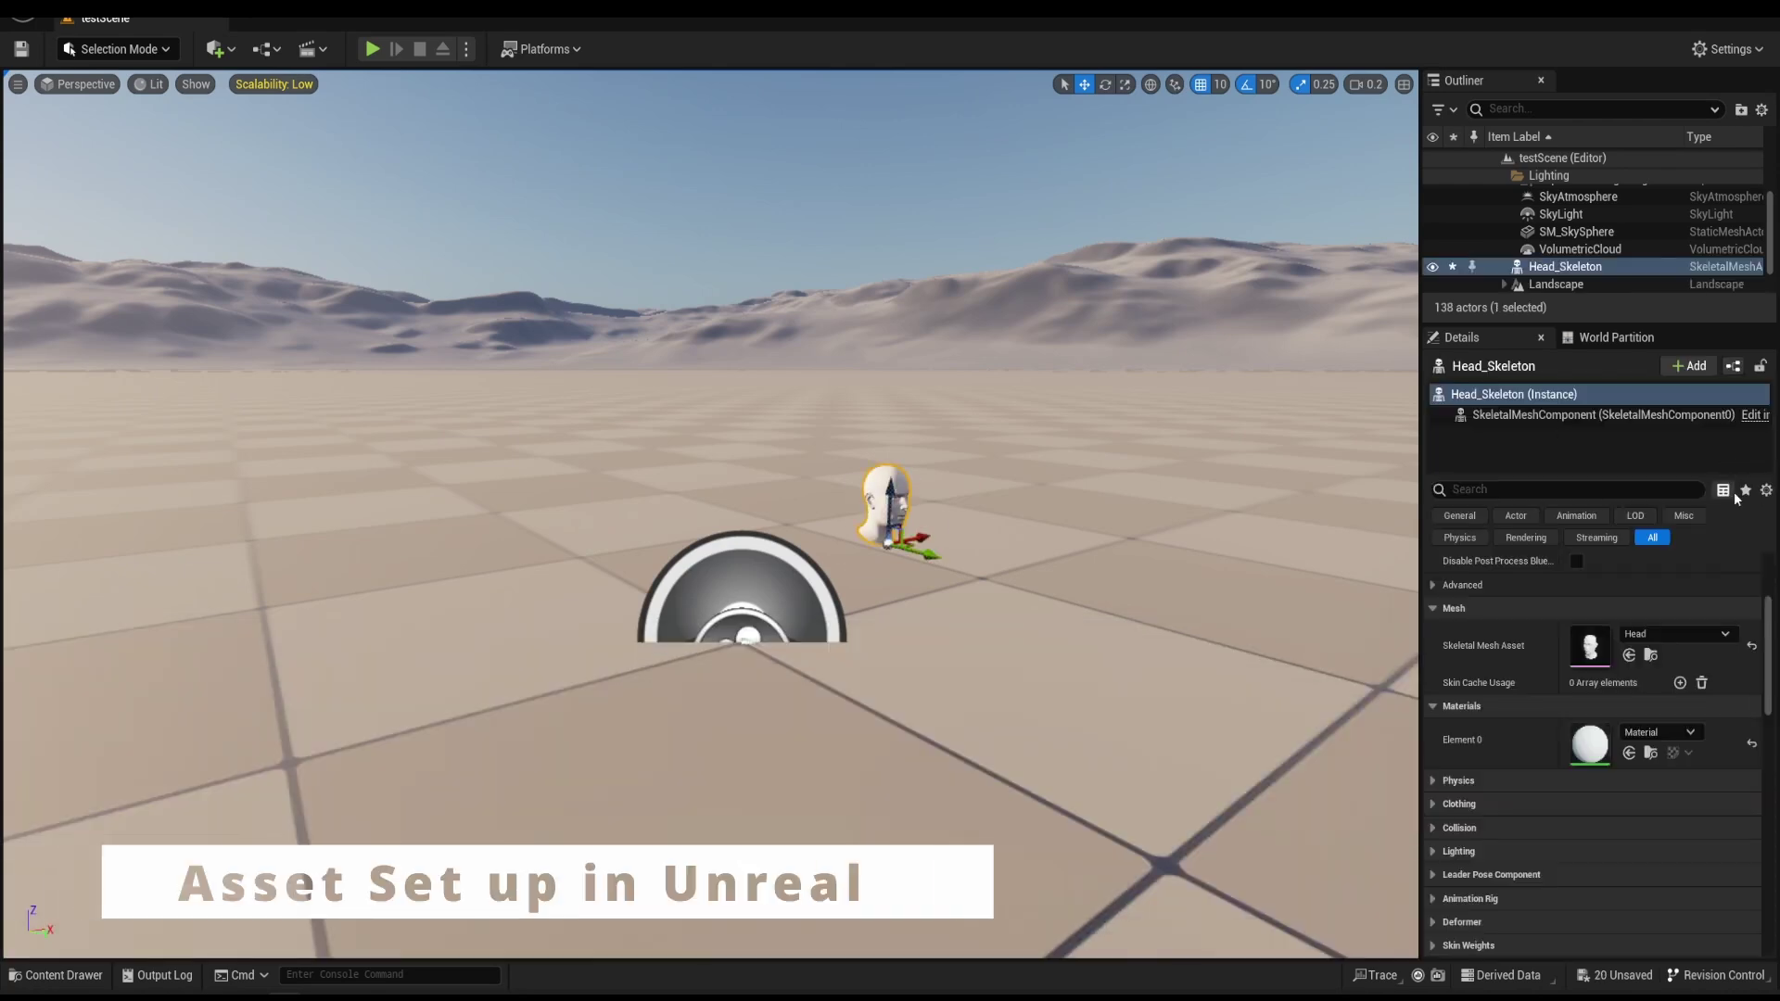
pyautogui.scroll(3, 1708, 684)
pyautogui.click(1751, 587)
pyautogui.press('f')
pyautogui.moveTo(754, 593)
pyautogui.keyDown('alt'); pyautogui.mouseDown()
pyautogui.moveTo(556, 566)
pyautogui.moveTo(779, 582)
pyautogui.mouseUp(); pyautogui.keyUp('alt')
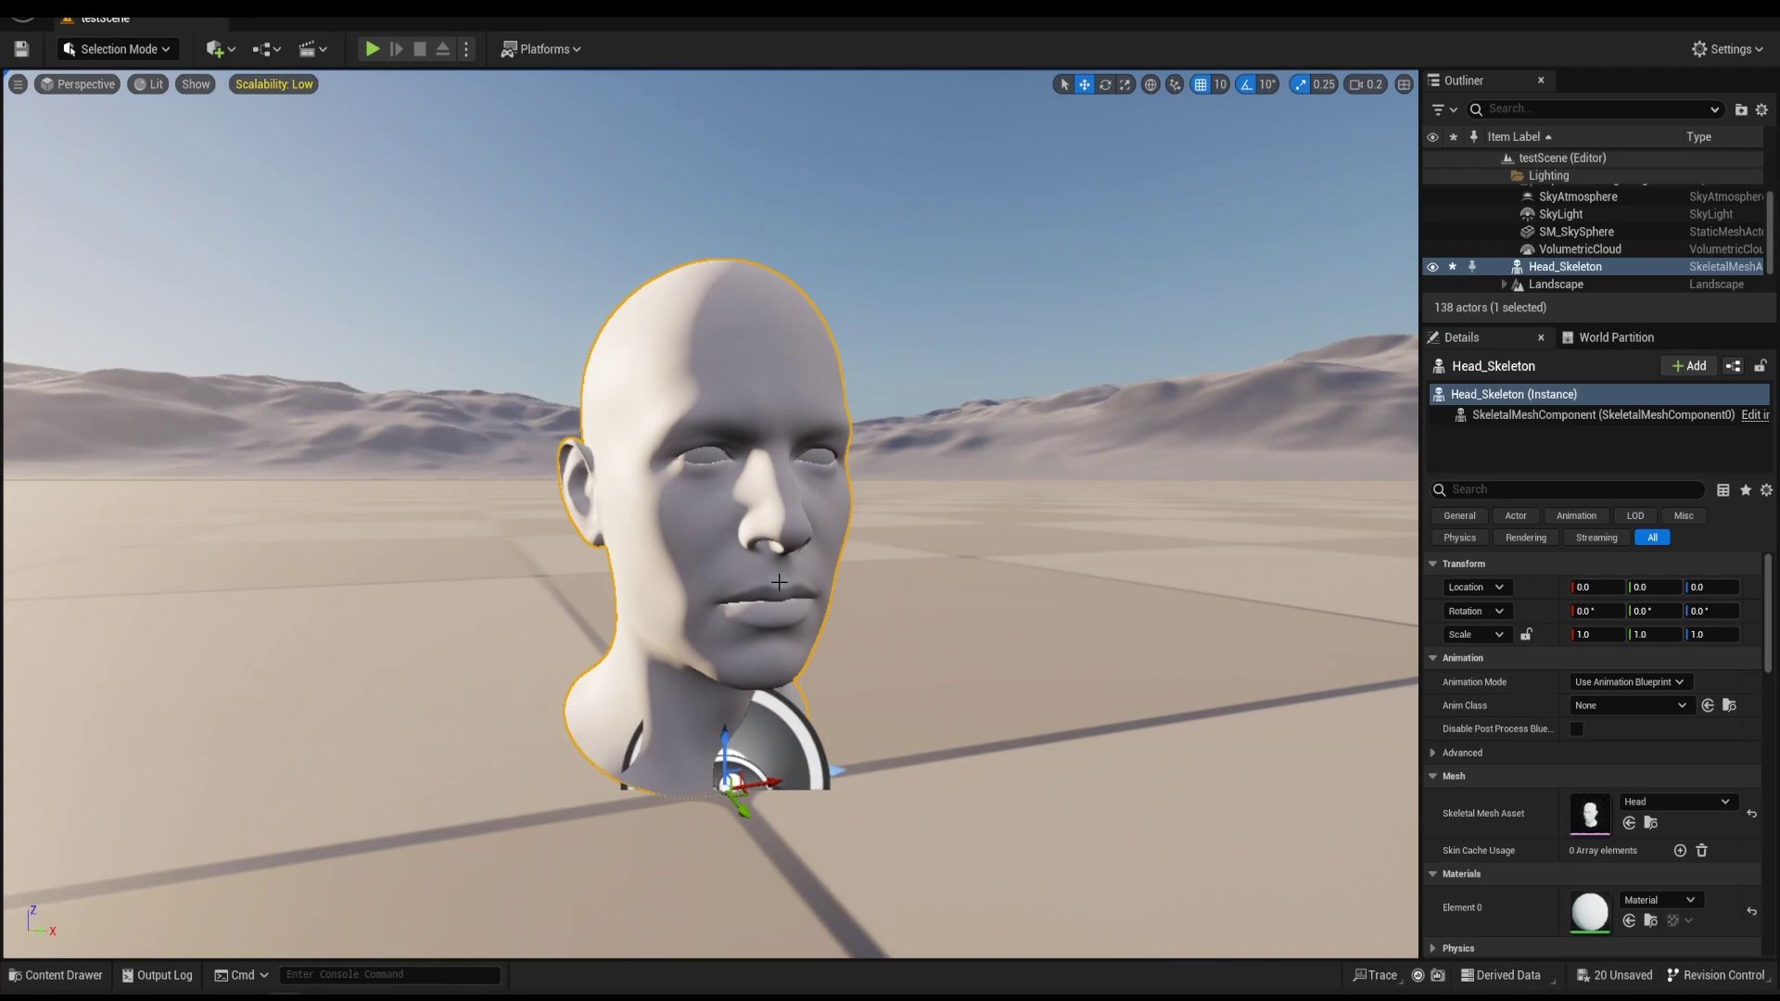
# - Create a SkeletalMeshActor blueprint subclass from the placed head and add a Groom component under its Skeletal Mesh Component
pyautogui.click(1733, 367)
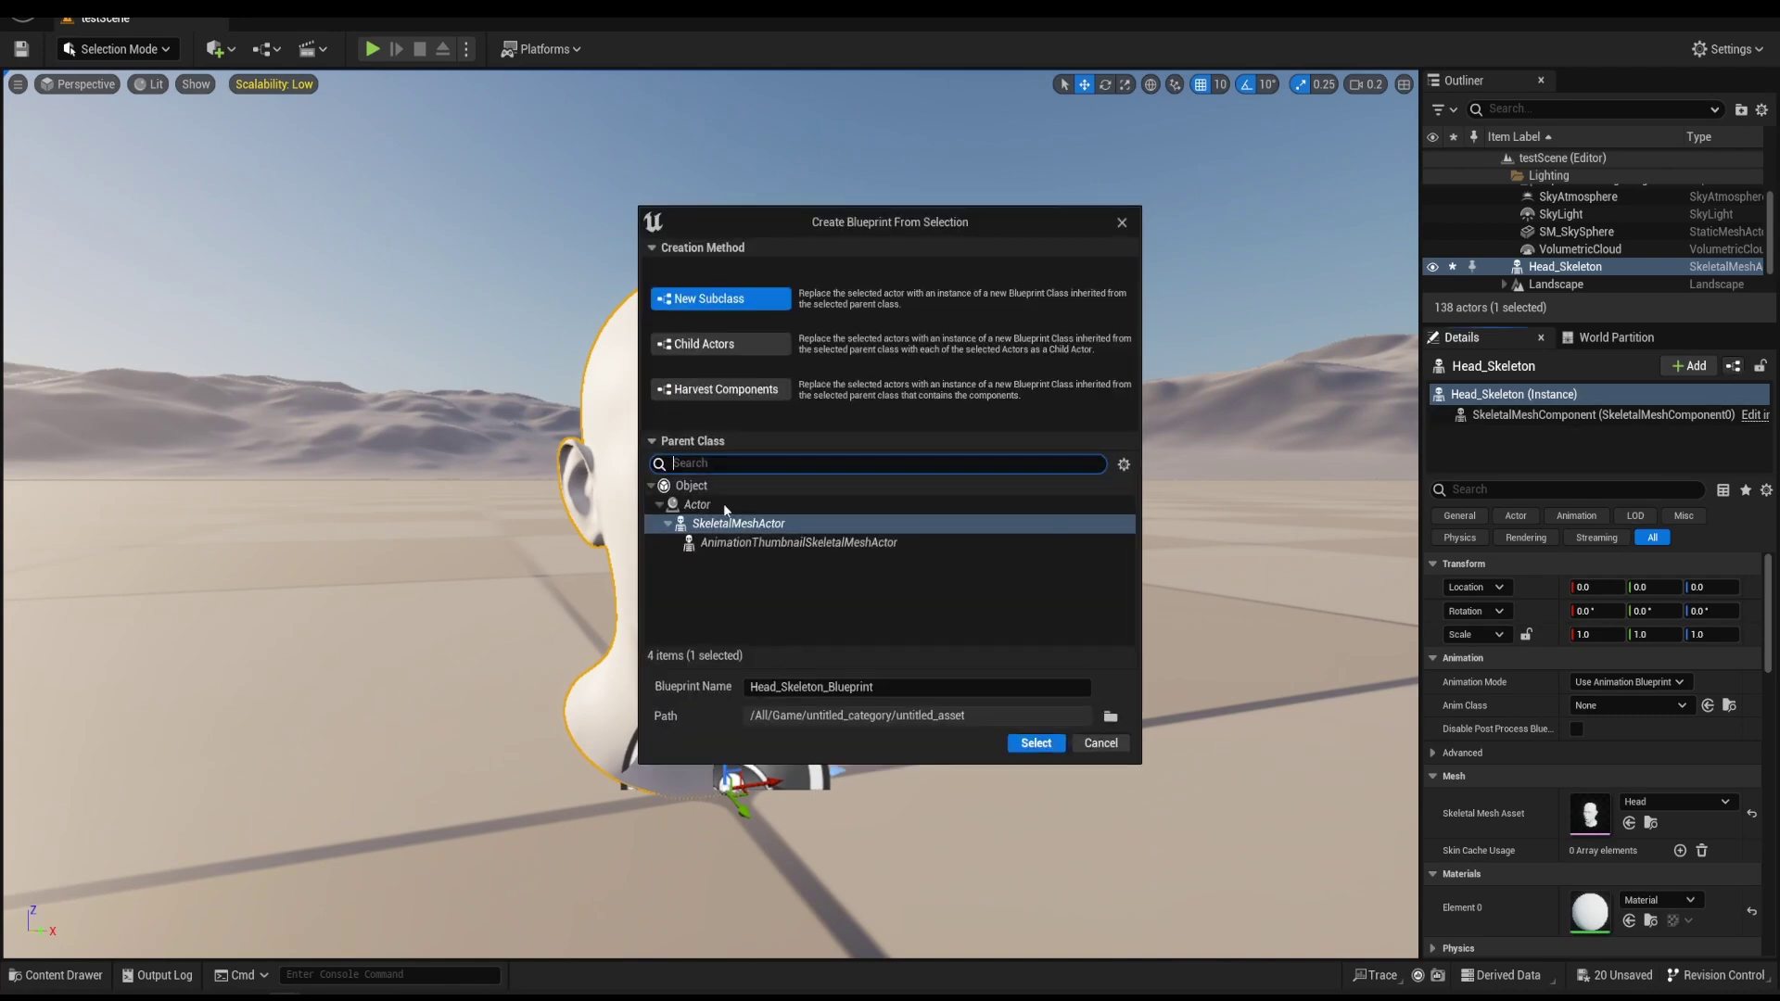
pyautogui.click(1035, 744)
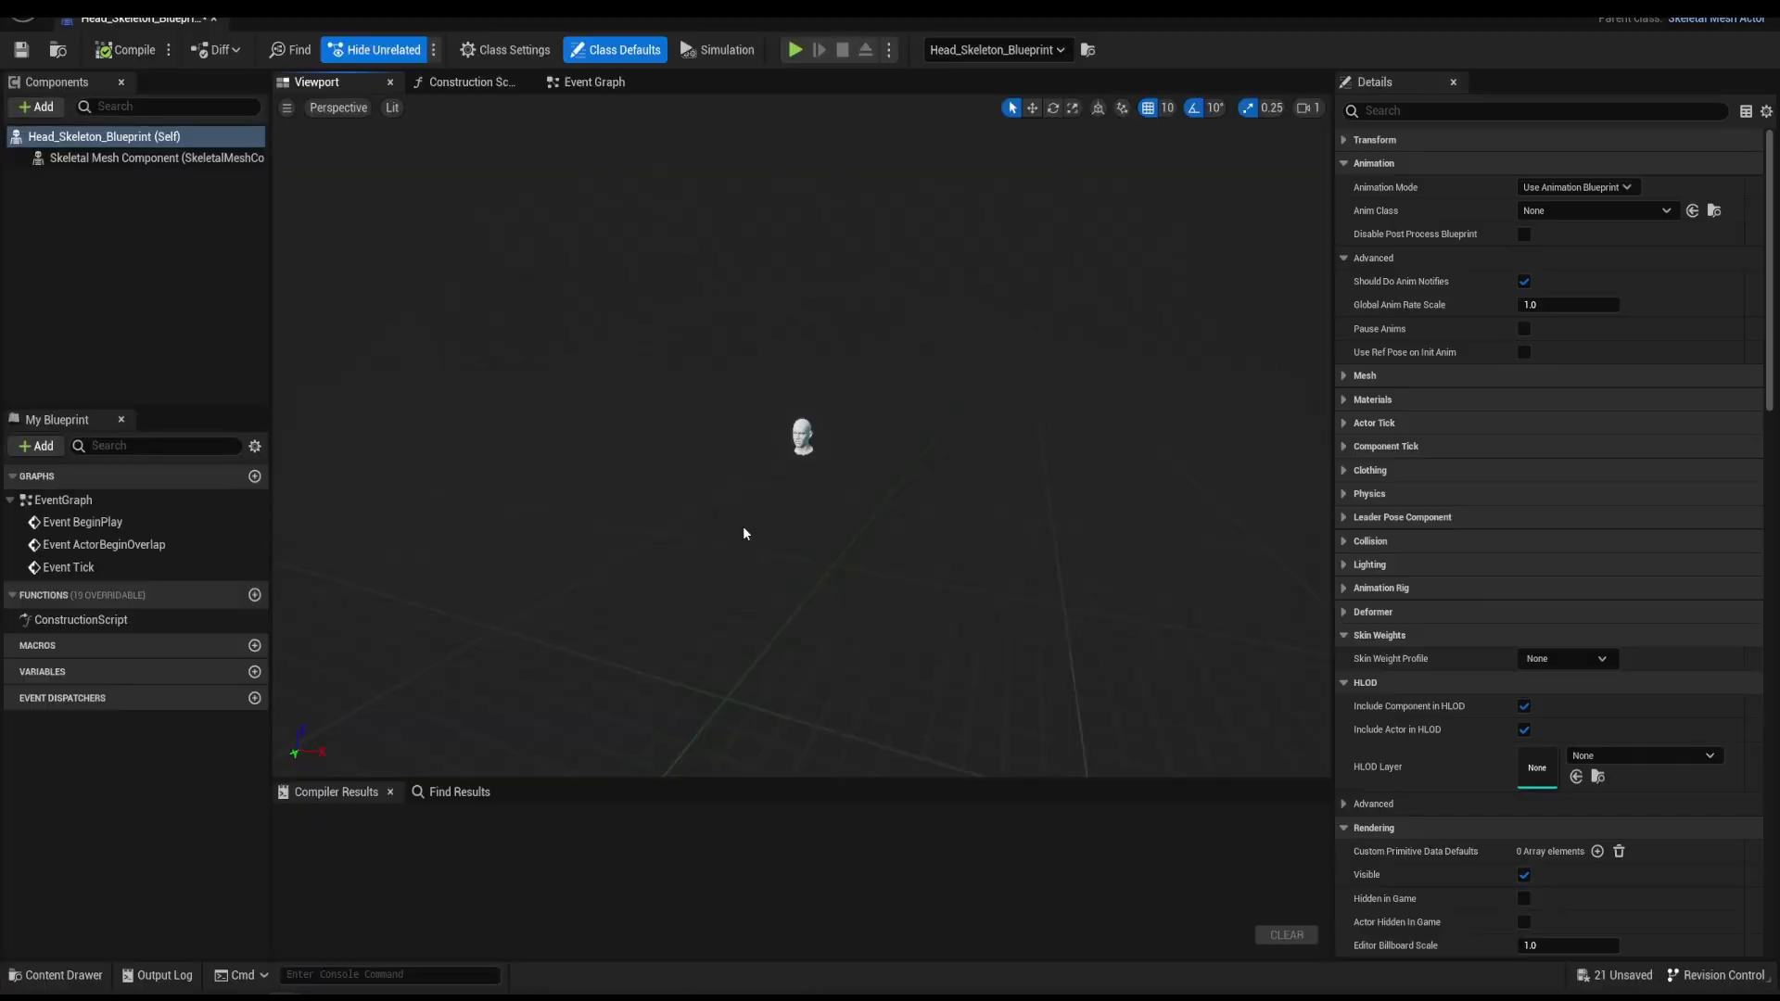
pyautogui.click(37, 106)
pyautogui.write('groom')
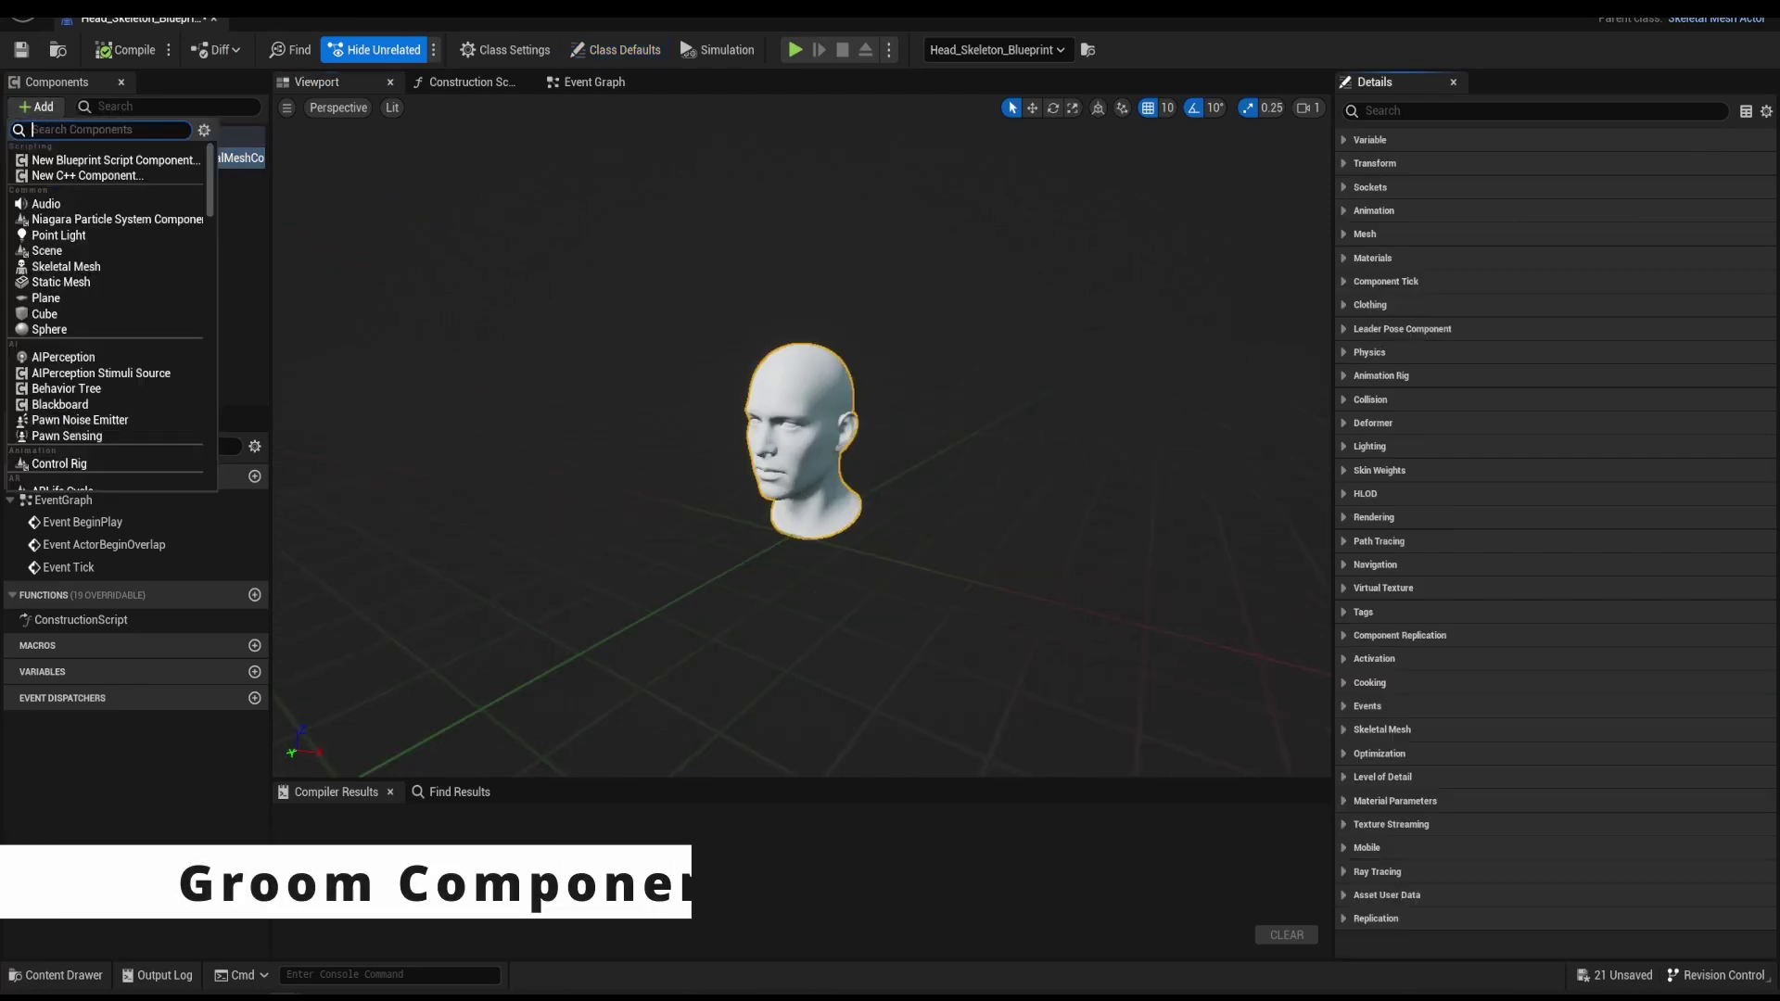
pyautogui.click(67, 163)
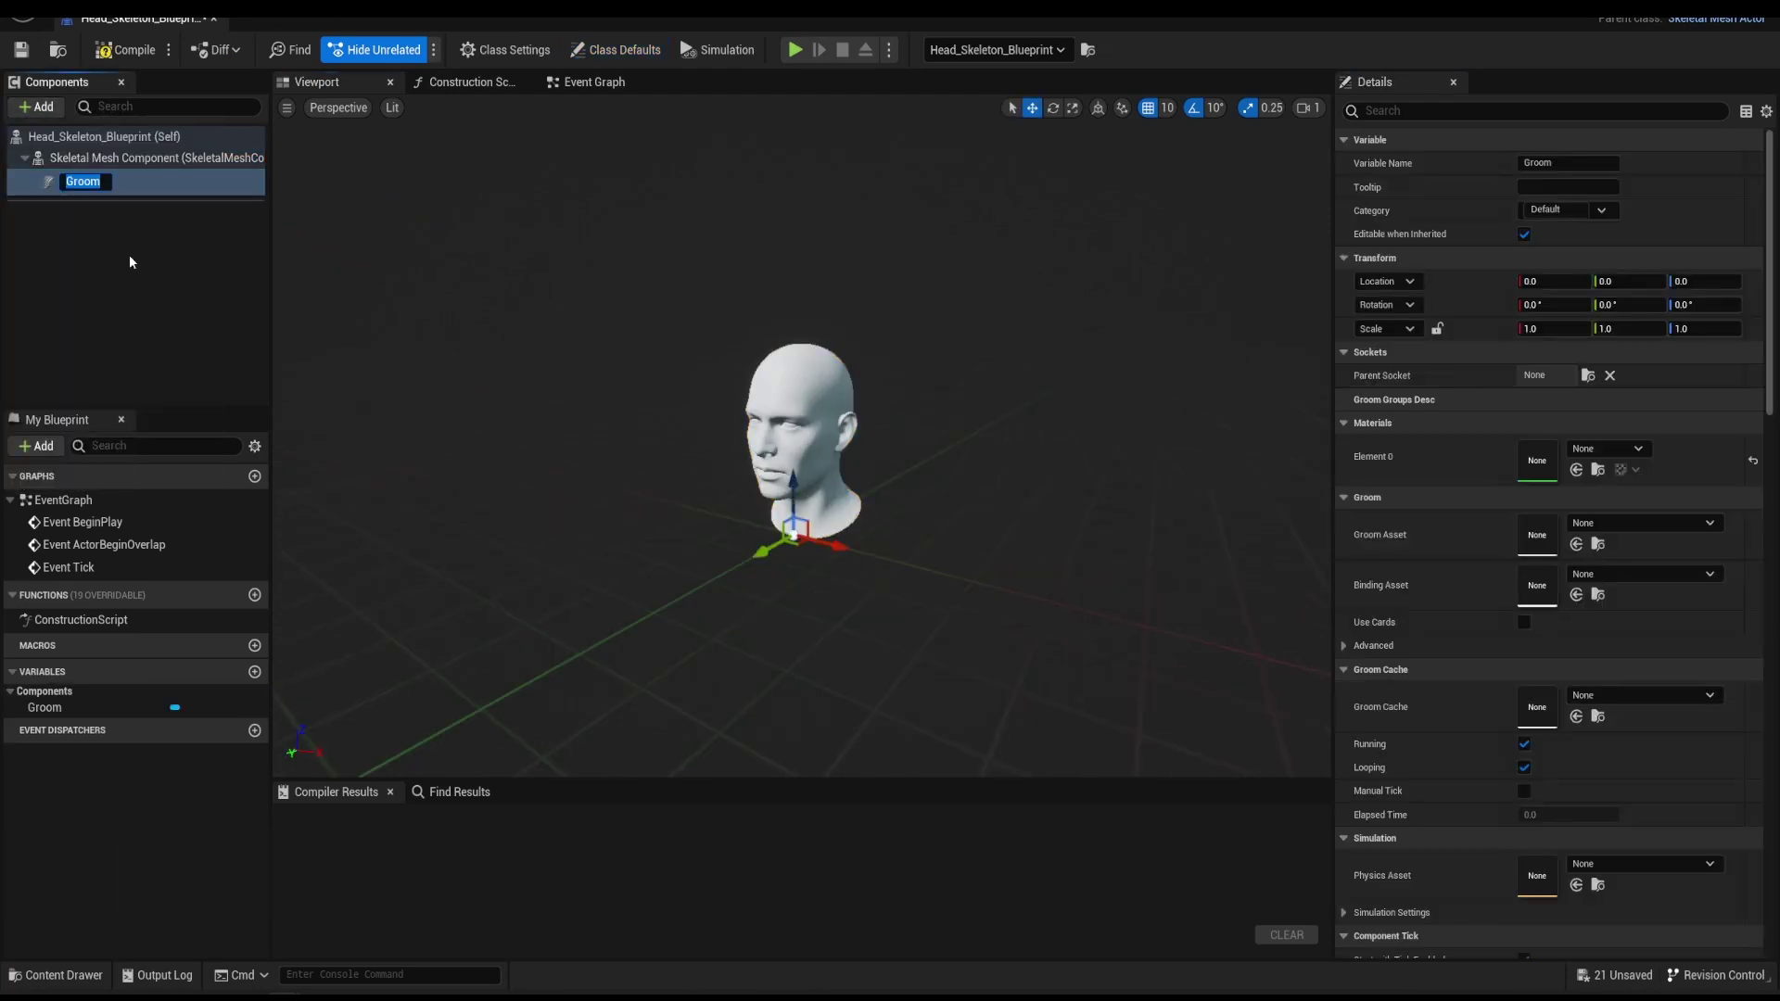
pyautogui.click(126, 256)
# - Duplicate the Groom component five times under the Skeletal Mesh Component
pyautogui.click(80, 183)
pyautogui.hotkey('ctrl', 'd')
pyautogui.hotkey('ctrl', 'd')
pyautogui.hotkey('ctrl', 'd')
pyautogui.hotkey('ctrl', 'd')
pyautogui.hotkey('ctrl', 'd')
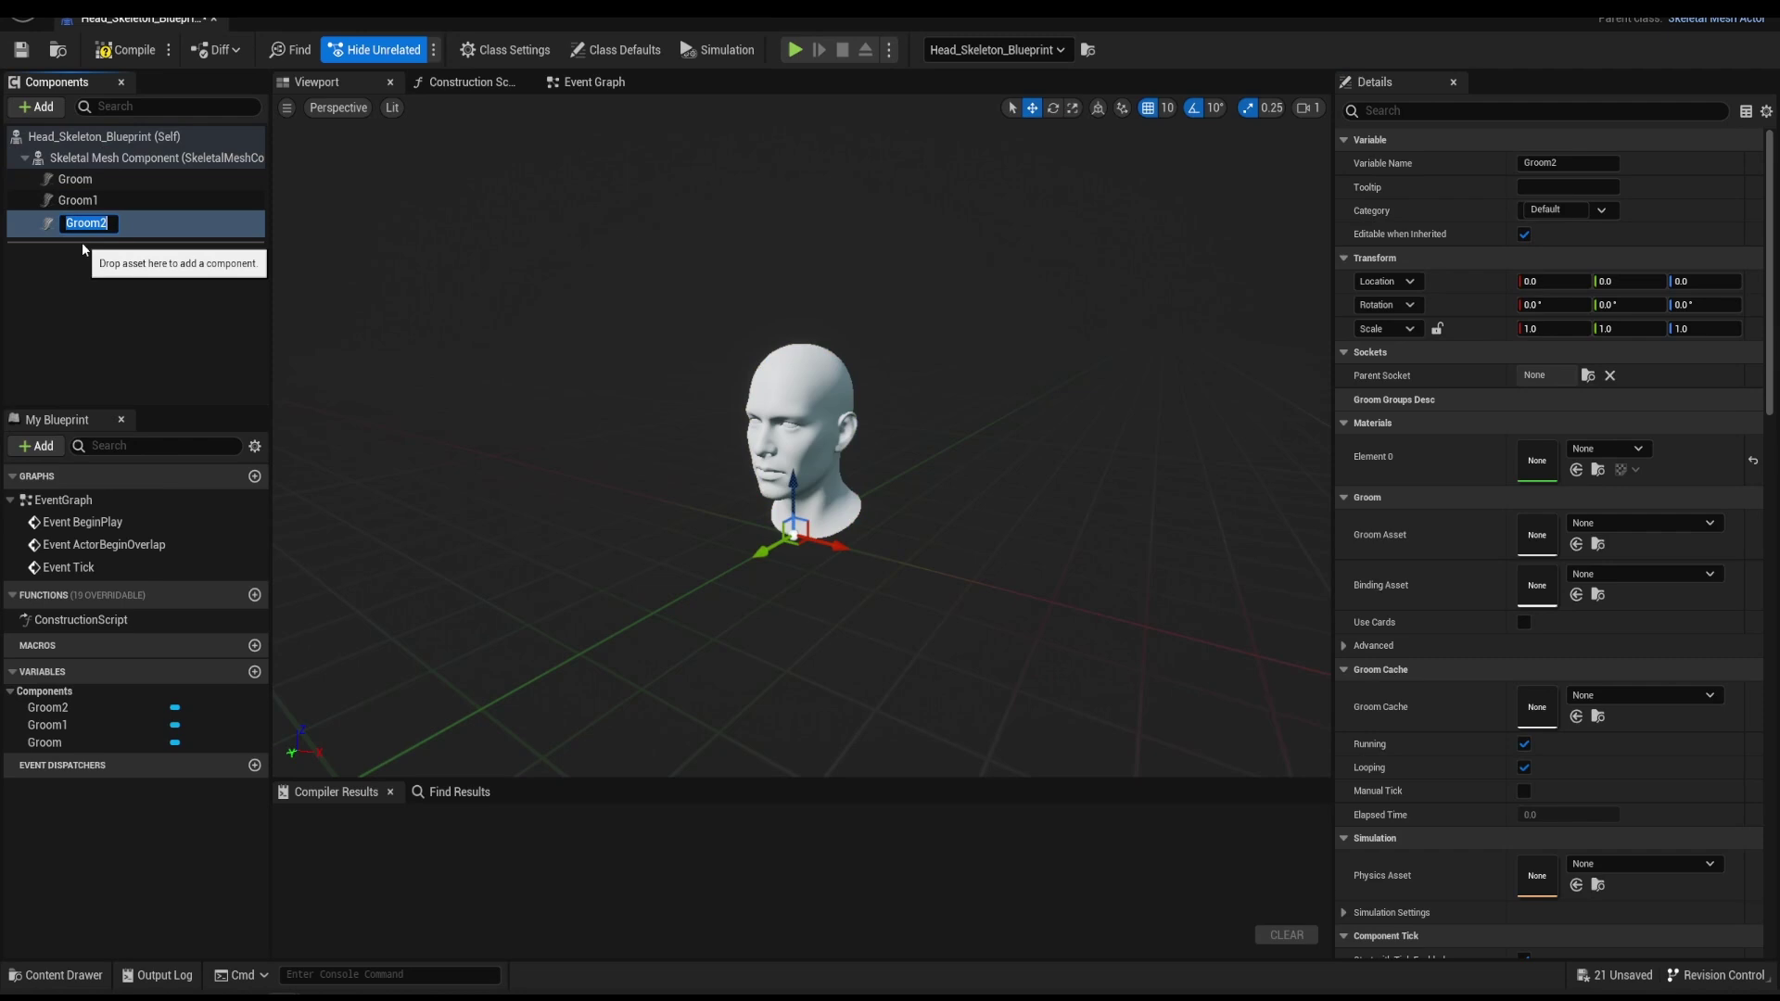
pyautogui.click(107, 323)
# - Set the first Groom component's groom asset to Beard and its binding asset to Beard_Head_Binding
pyautogui.click(76, 179)
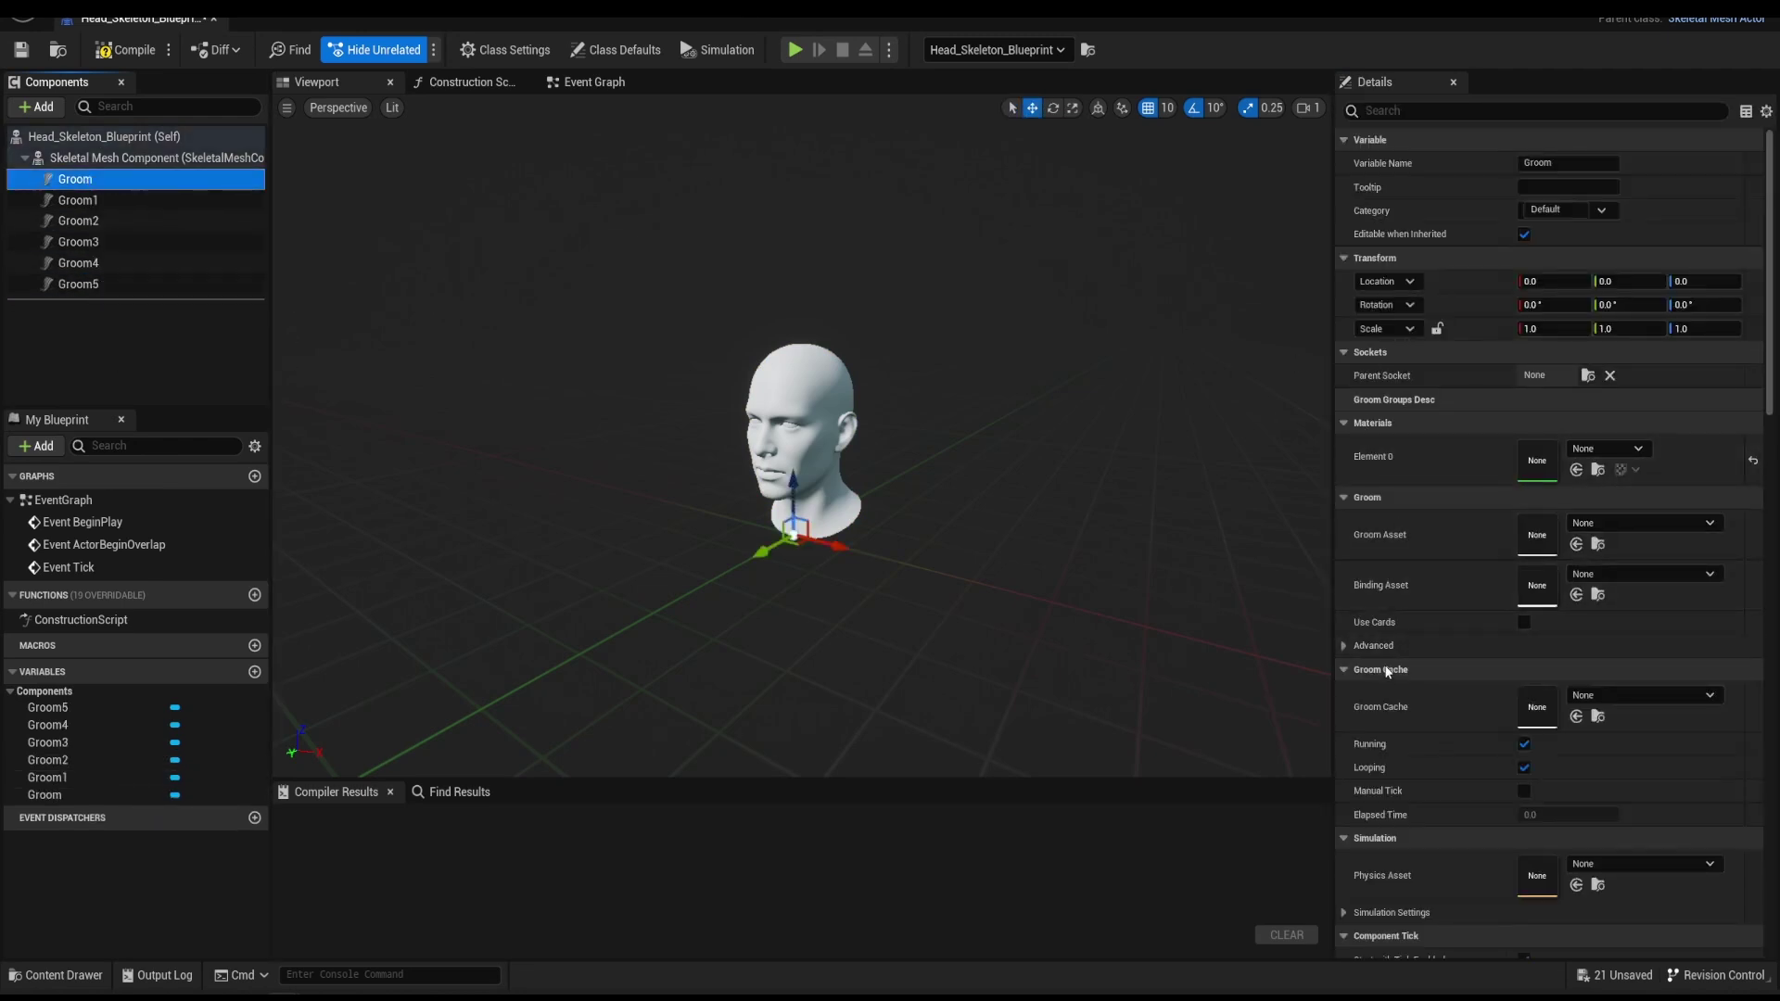
pyautogui.scroll(-1, 1495, 698)
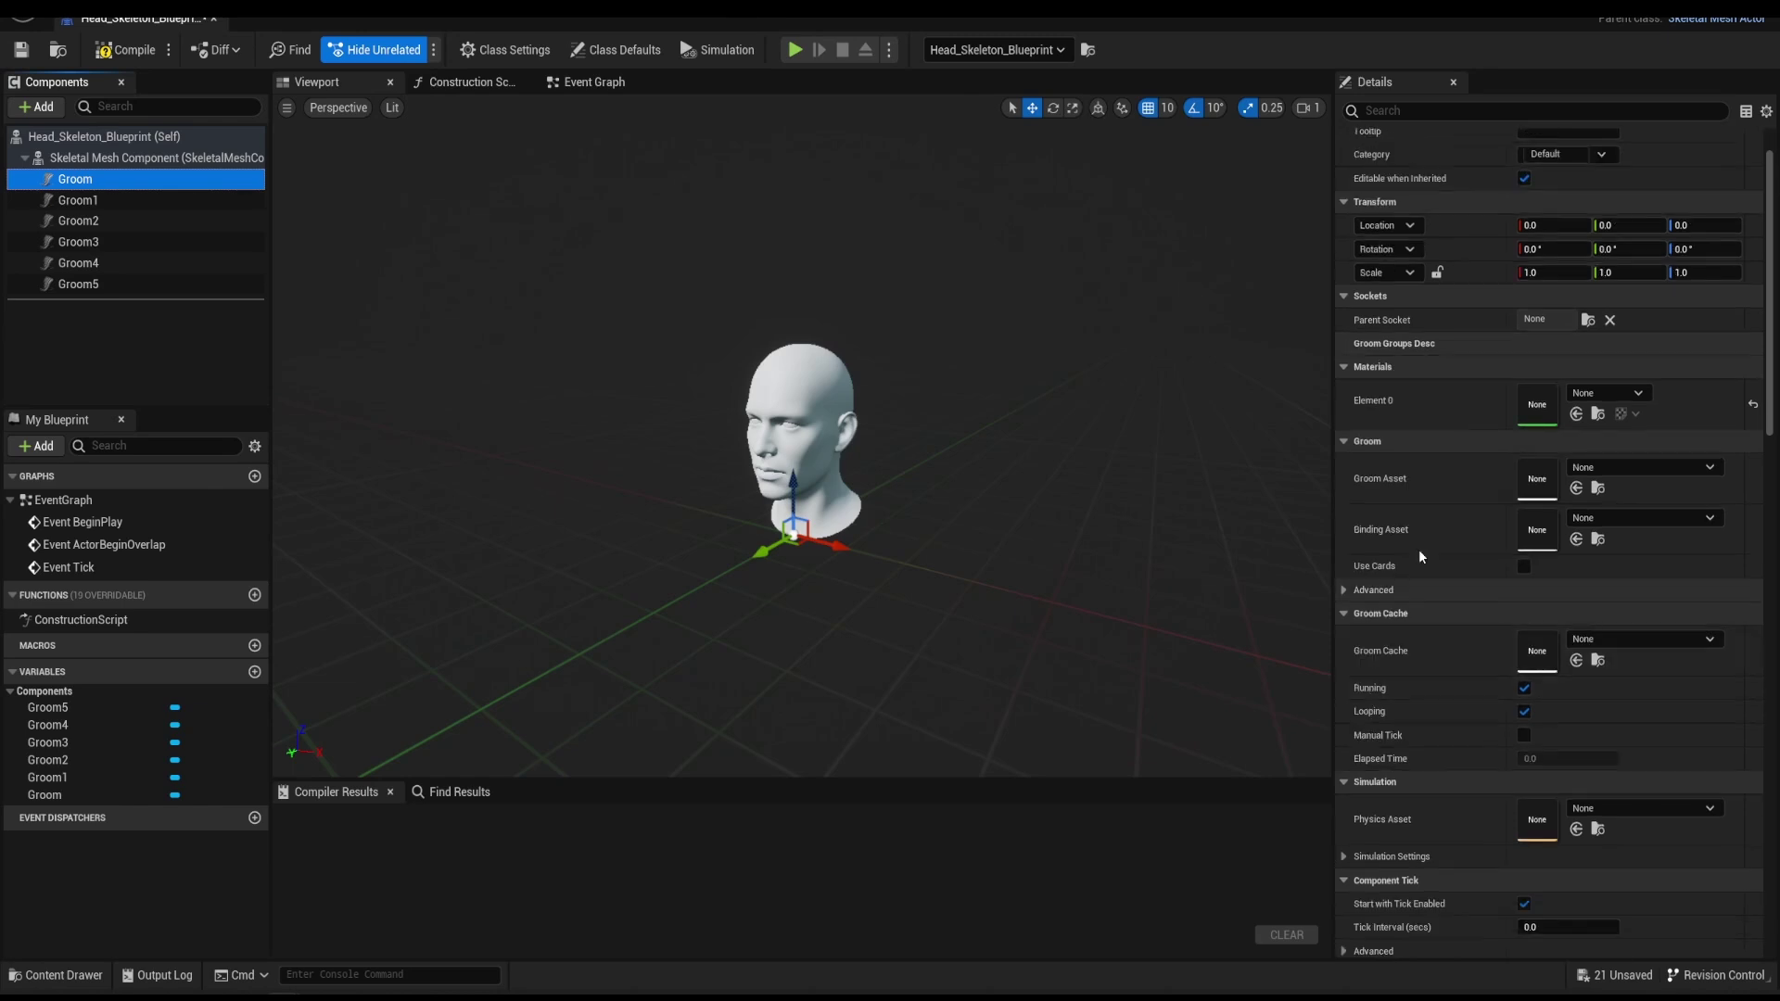
pyautogui.click(1599, 466)
pyautogui.click(1622, 695)
pyautogui.click(1641, 517)
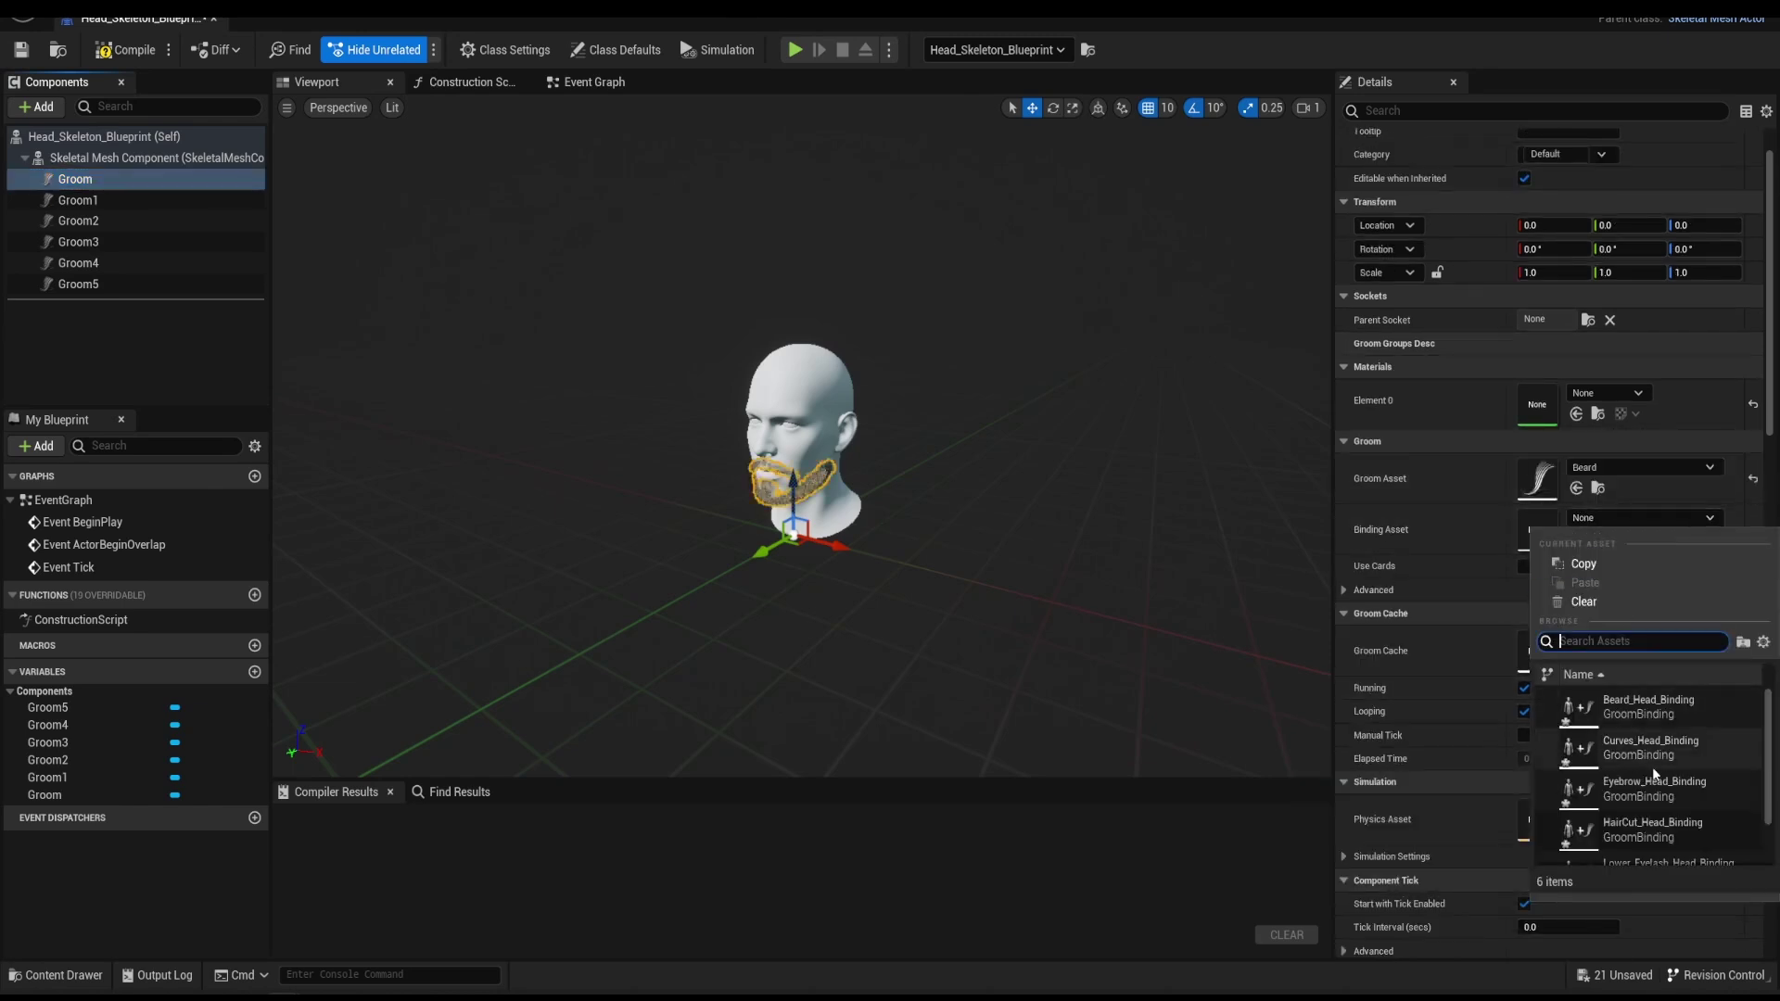
pyautogui.click(1649, 706)
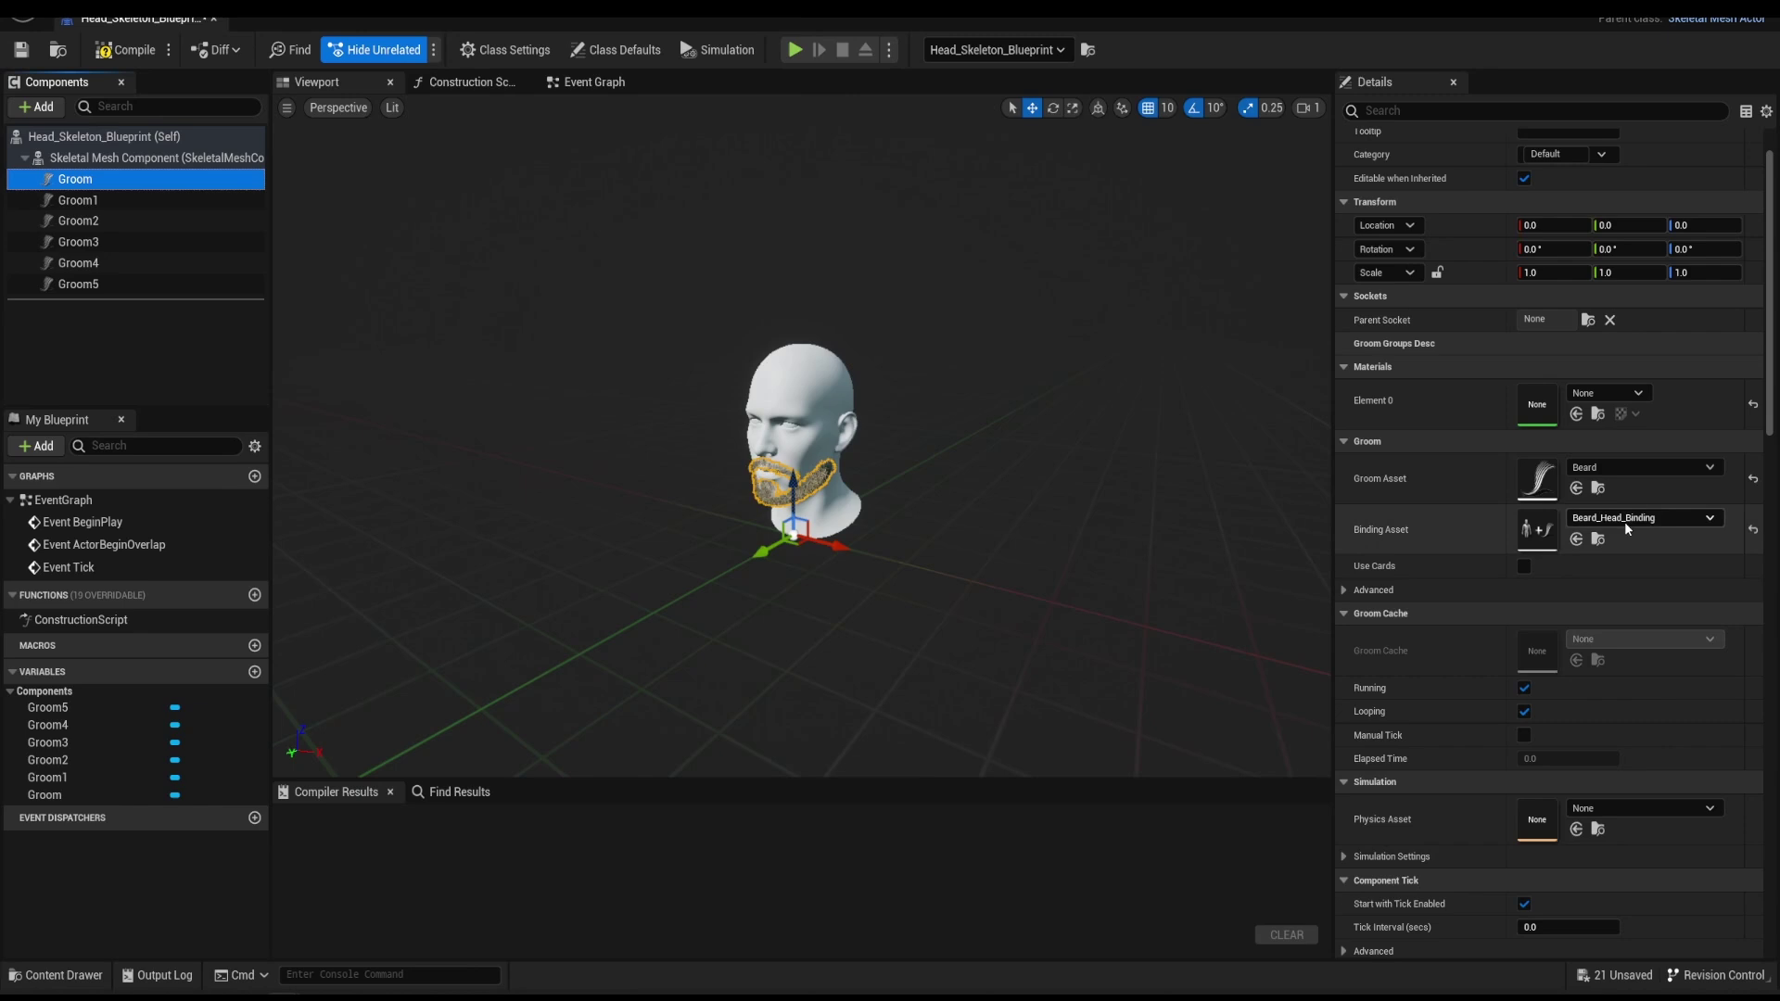
# - Return to the level to check the beard on the head and browse the project's content folders
pyautogui.click(1681, 11)
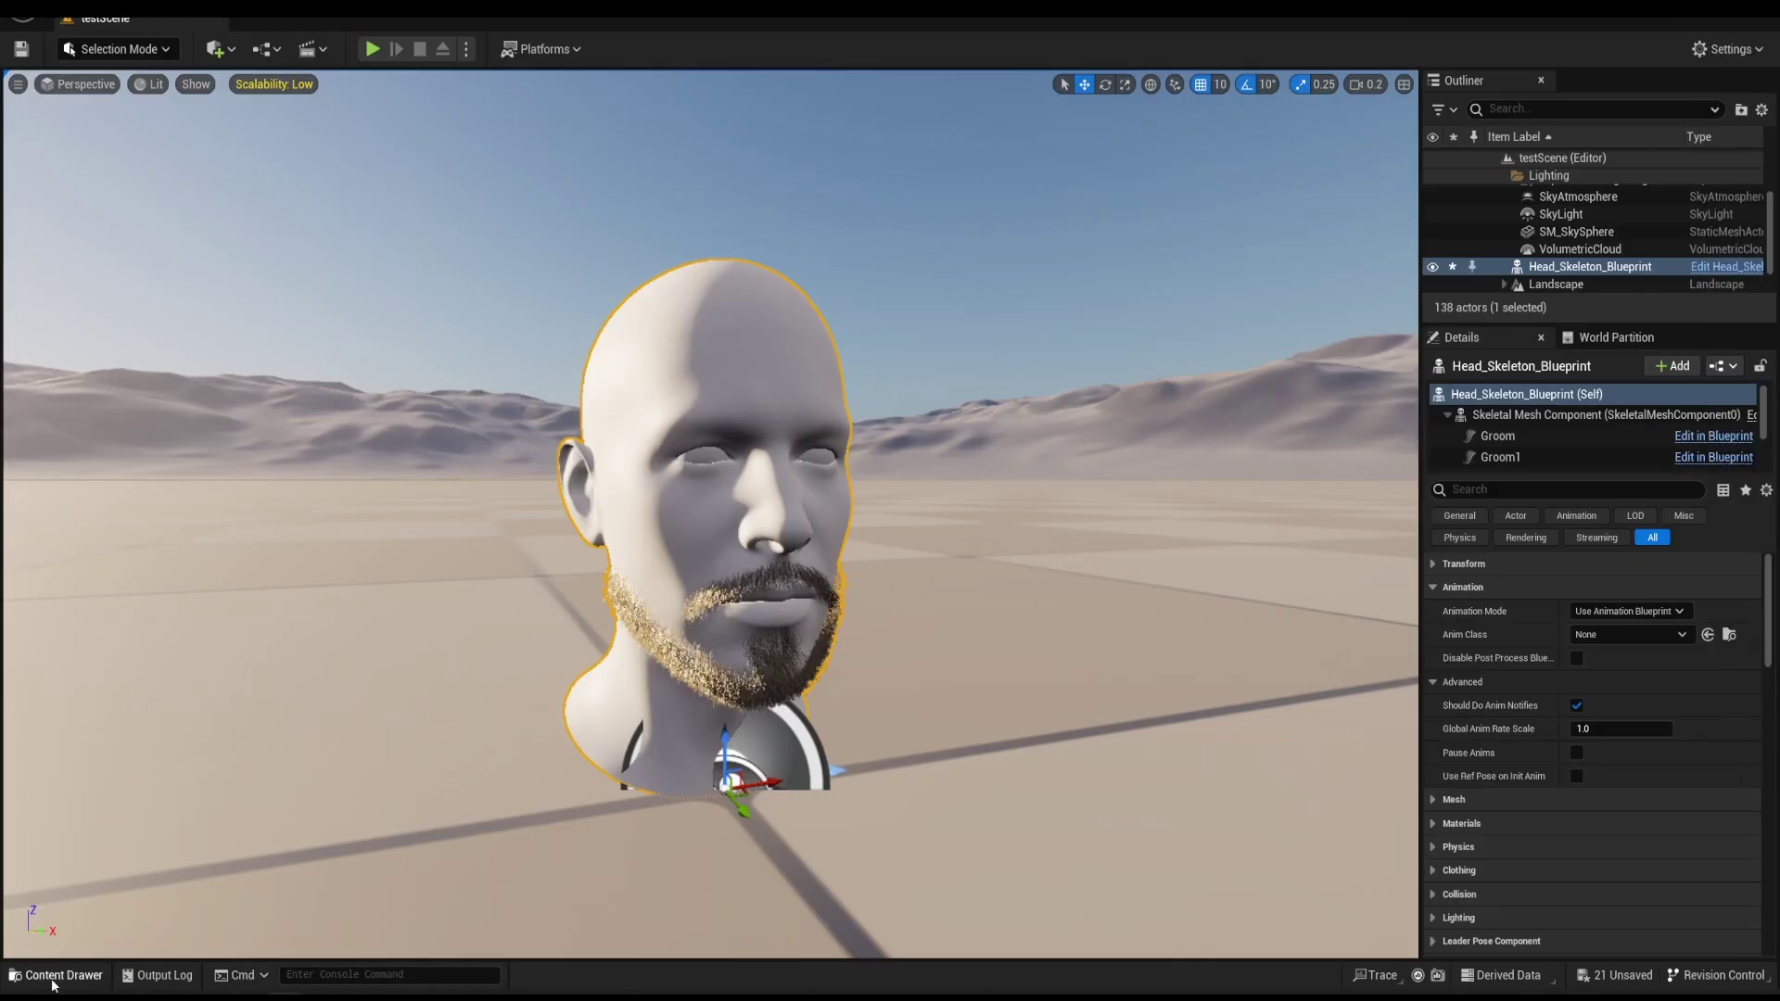
pyautogui.click(54, 975)
pyautogui.doubleClick(367, 740)
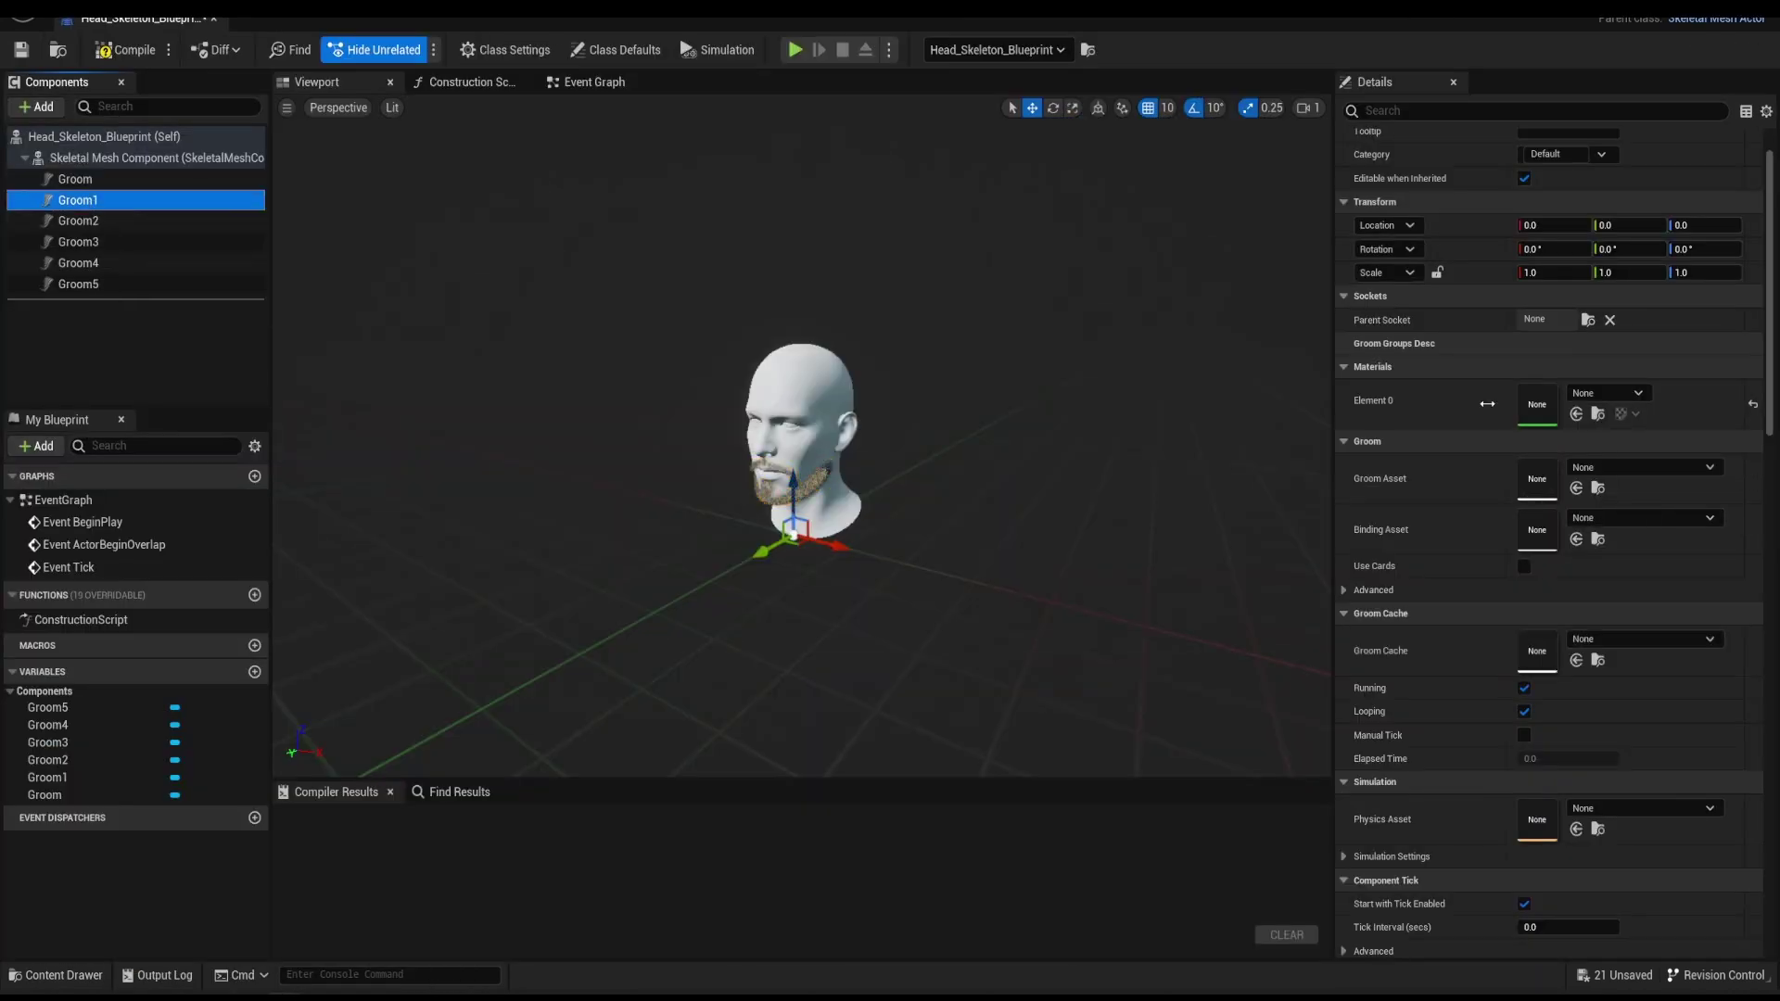
# - Set the Groom1 component's groom asset to Curves and its binding asset to Curves_Head_Binding
pyautogui.click(1641, 467)
pyautogui.click(1633, 741)
pyautogui.click(1640, 517)
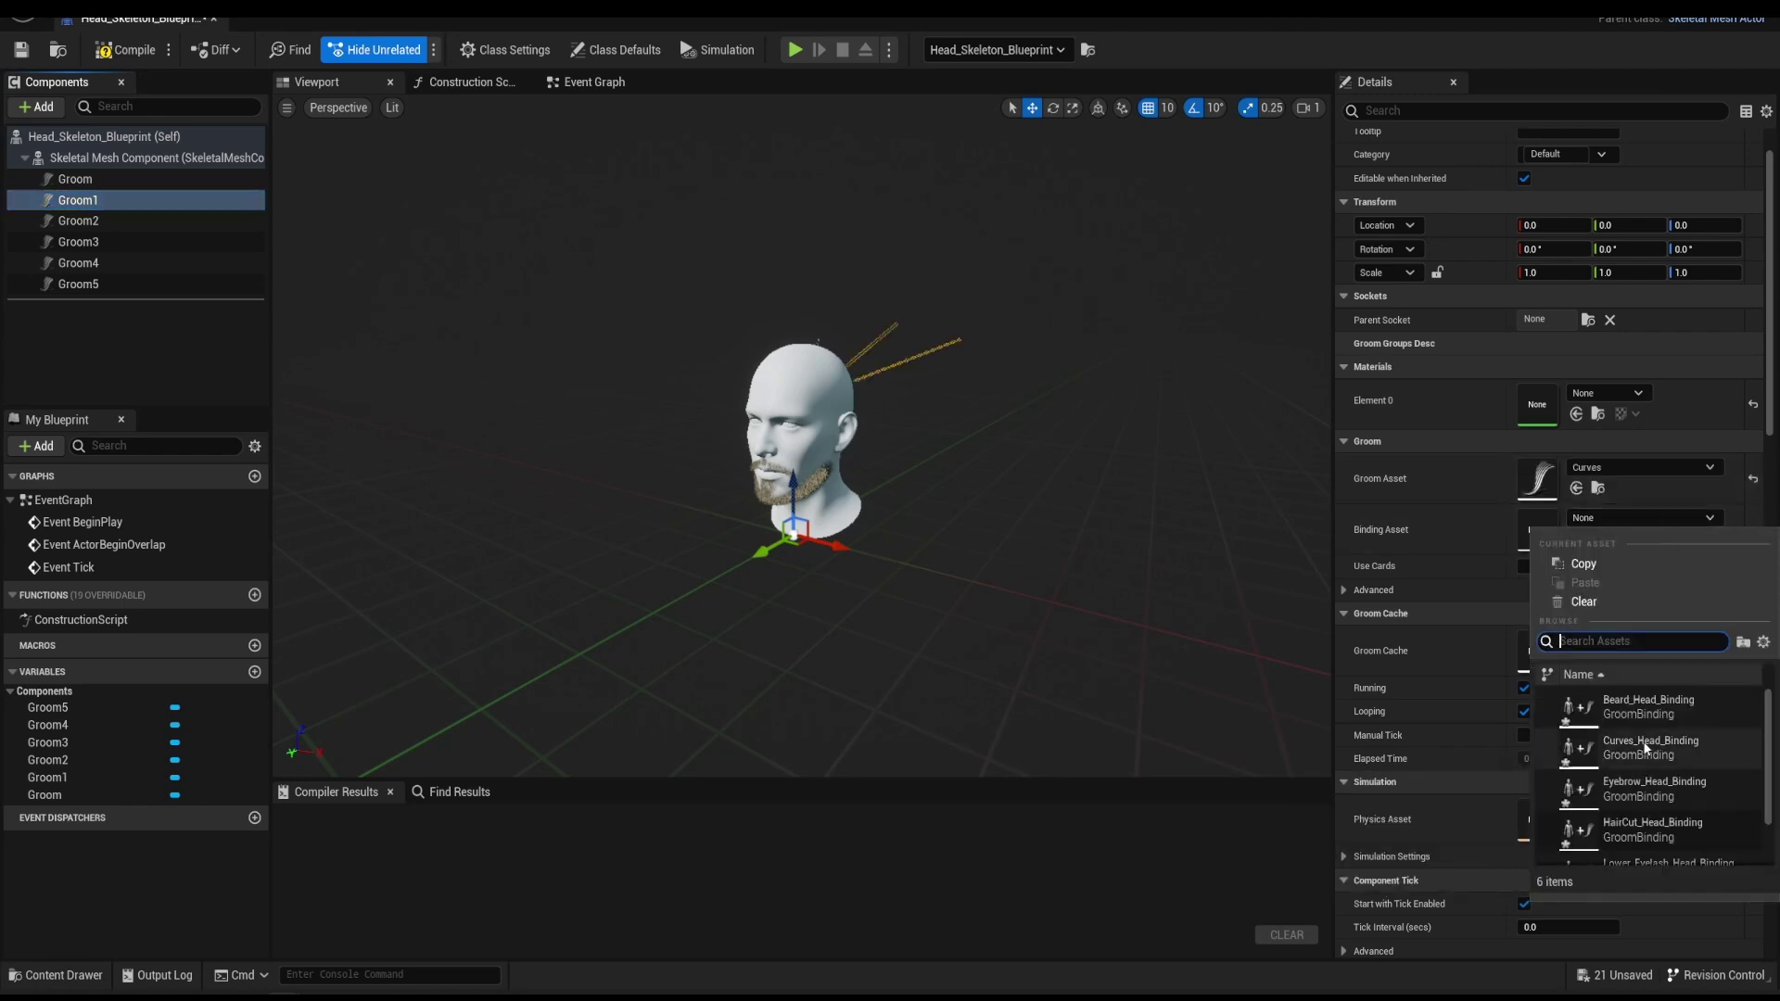
pyautogui.click(1644, 748)
# - Set the Groom2 component's groom asset to Eyebrow and choose its head binding asset
pyautogui.click(111, 221)
pyautogui.click(1607, 469)
pyautogui.click(1627, 777)
pyautogui.click(1641, 517)
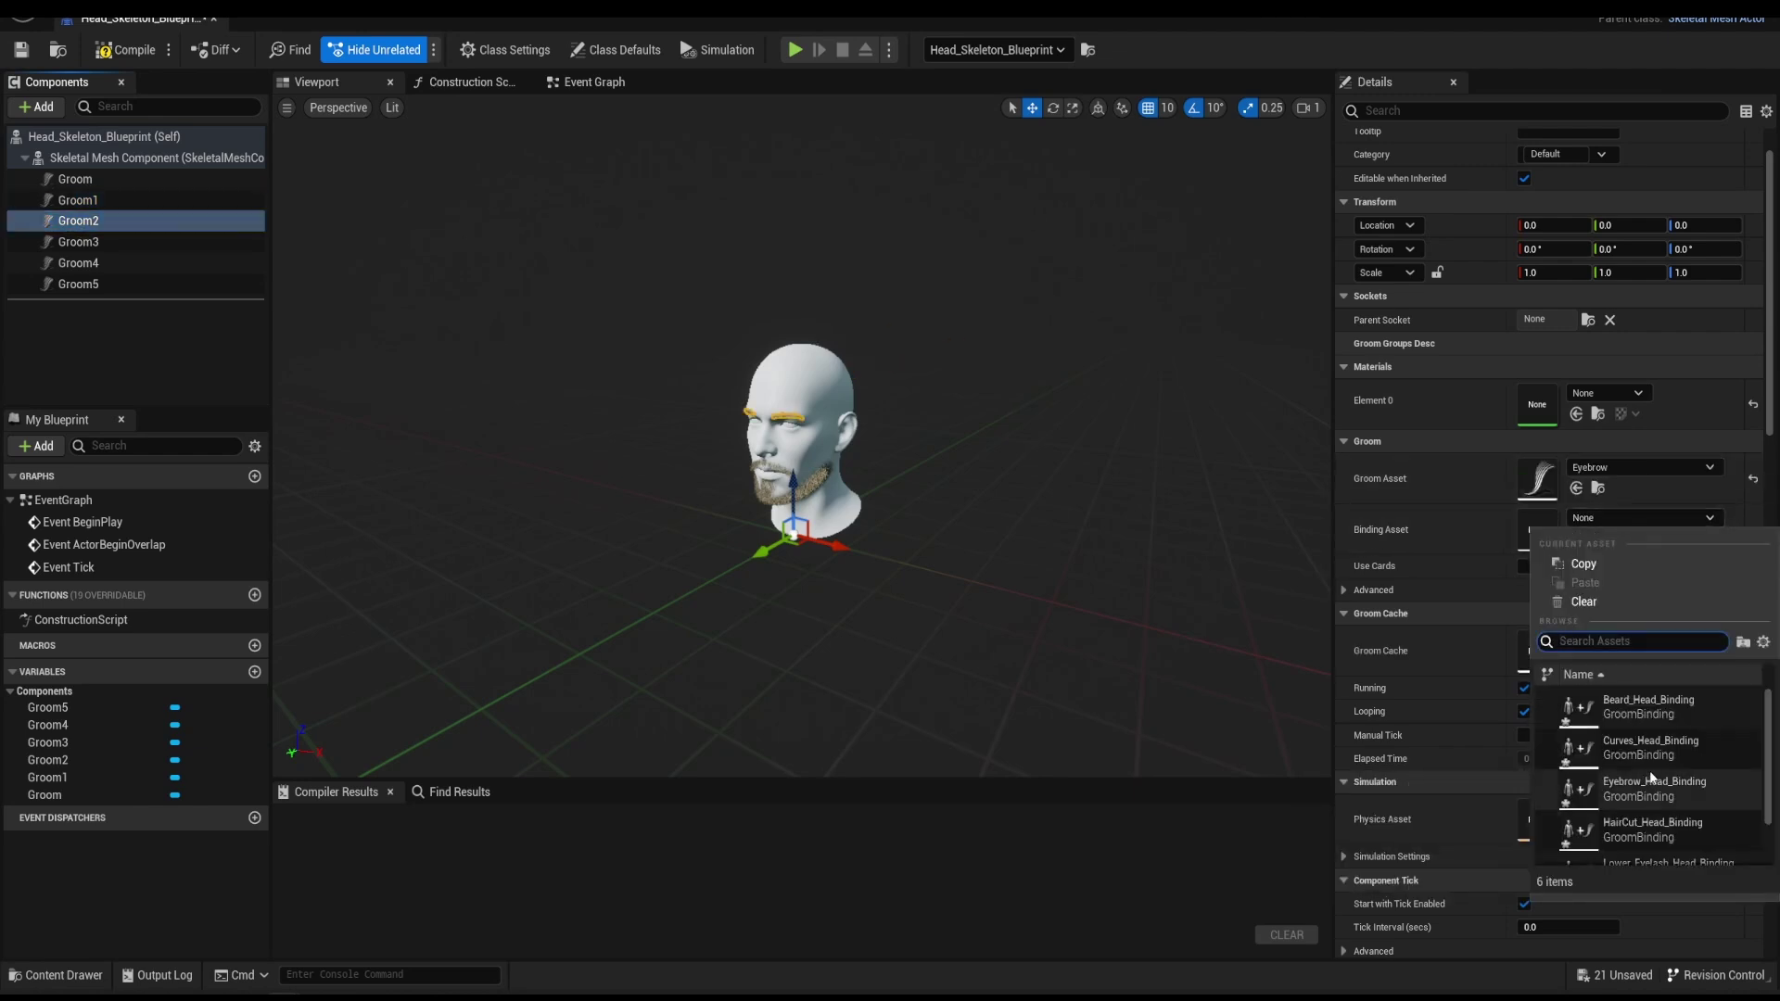
pyautogui.click(1634, 820)
# - Set the Groom3 component's groom asset to HairCut
pyautogui.click(78, 242)
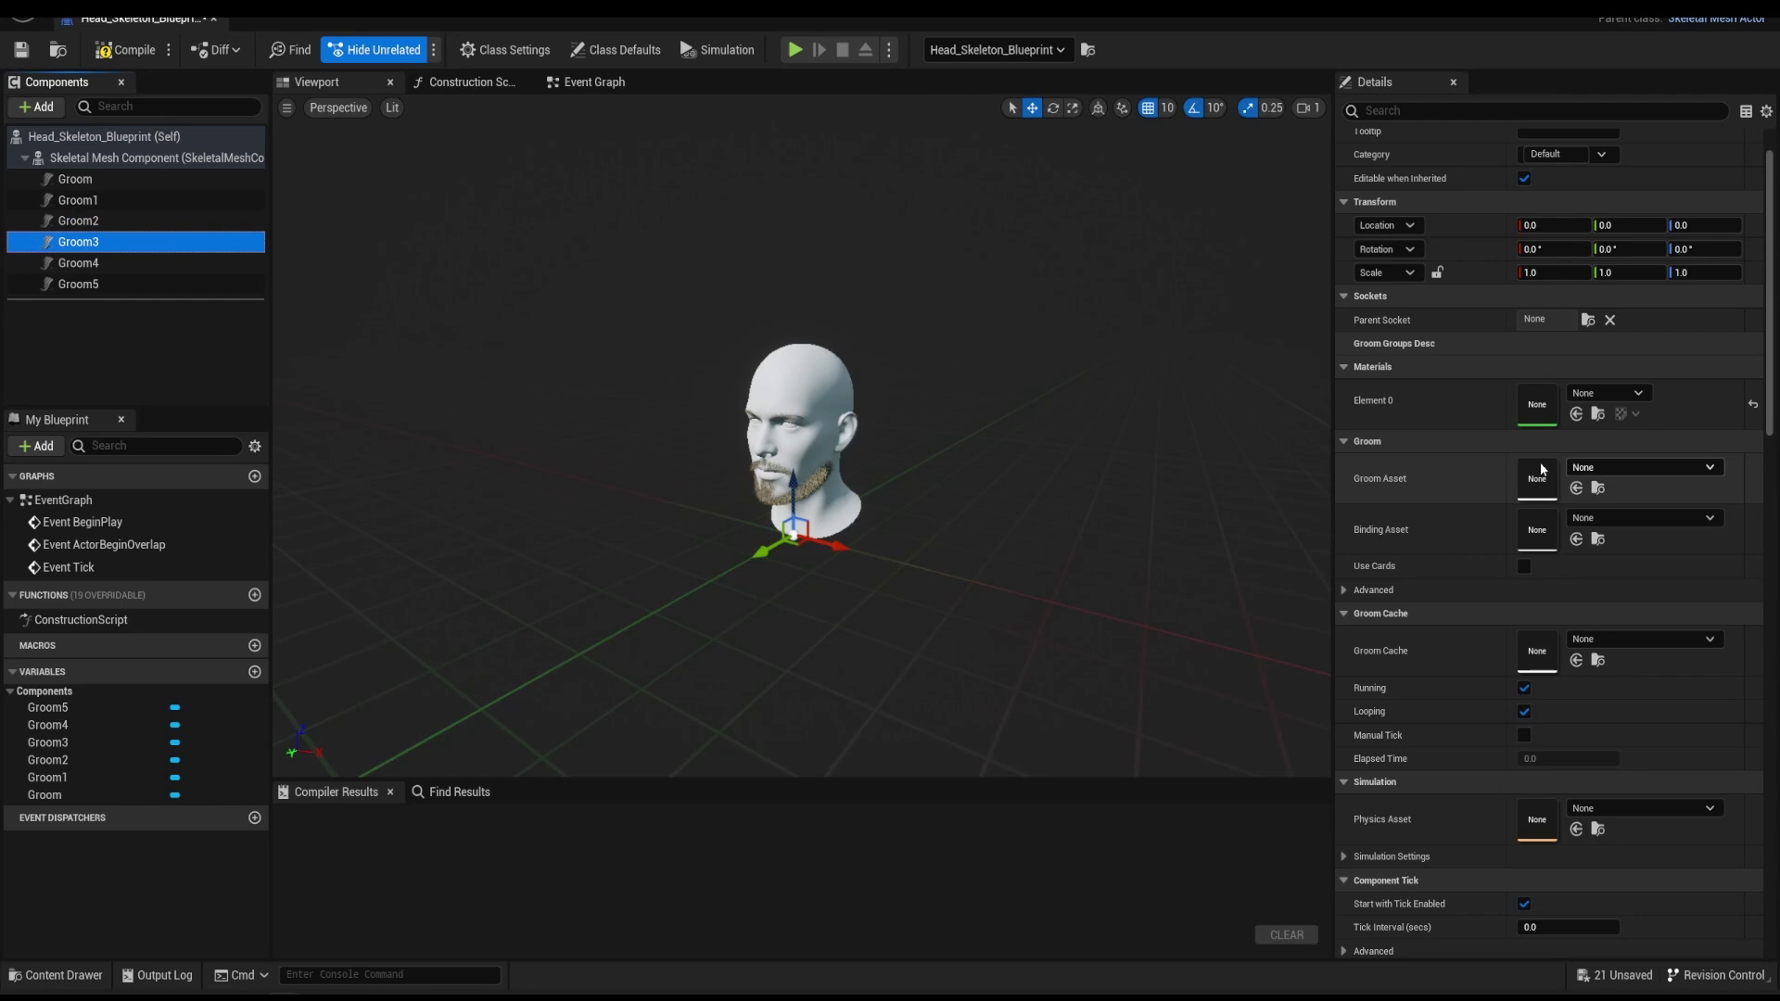
pyautogui.click(1641, 467)
pyautogui.click(1628, 823)
# - Set the Groom4 component's groom asset to Lower_Eyelash and its binding asset to Lower_Eyelash_Head_Binding
pyautogui.click(78, 263)
pyautogui.scroll(-1, 1576, 463)
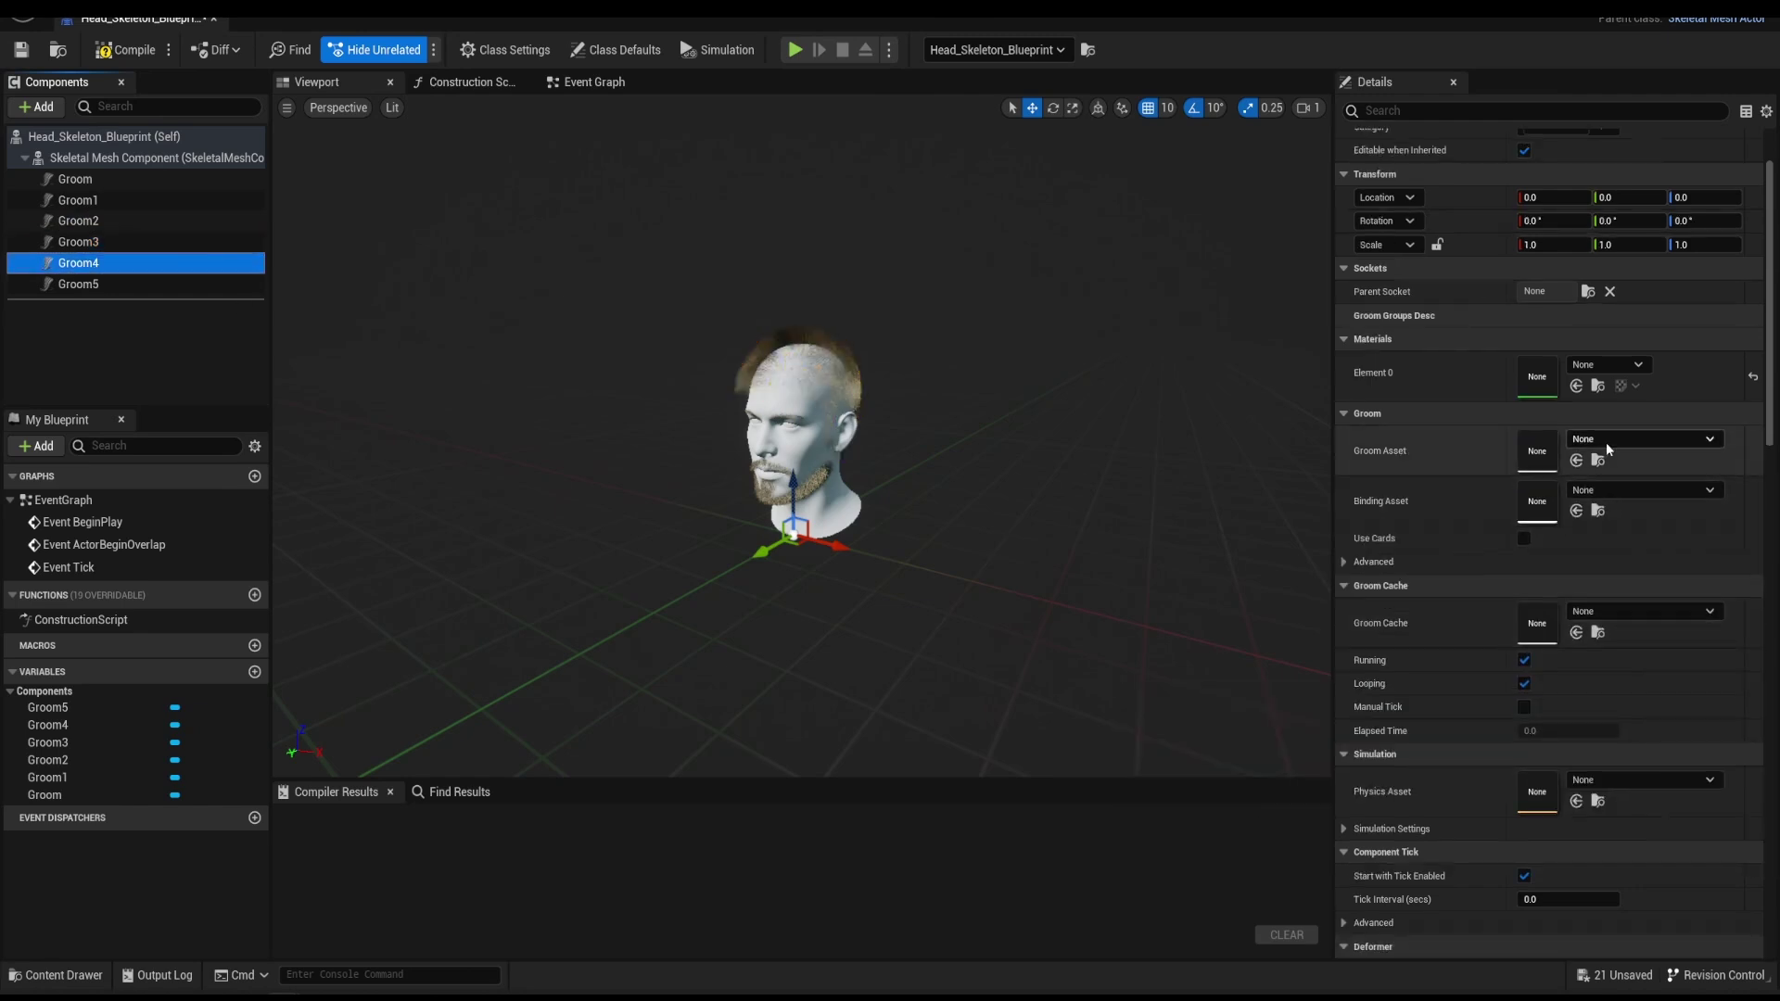
pyautogui.click(1641, 439)
pyautogui.click(1655, 764)
pyautogui.click(1631, 491)
pyautogui.click(1648, 776)
# - Set the Groom5 component's groom asset to Upper_Eyelash and its binding asset to the matching upper eyelash head binding
pyautogui.click(84, 285)
pyautogui.click(1632, 438)
pyautogui.scroll(-2, 1660, 742)
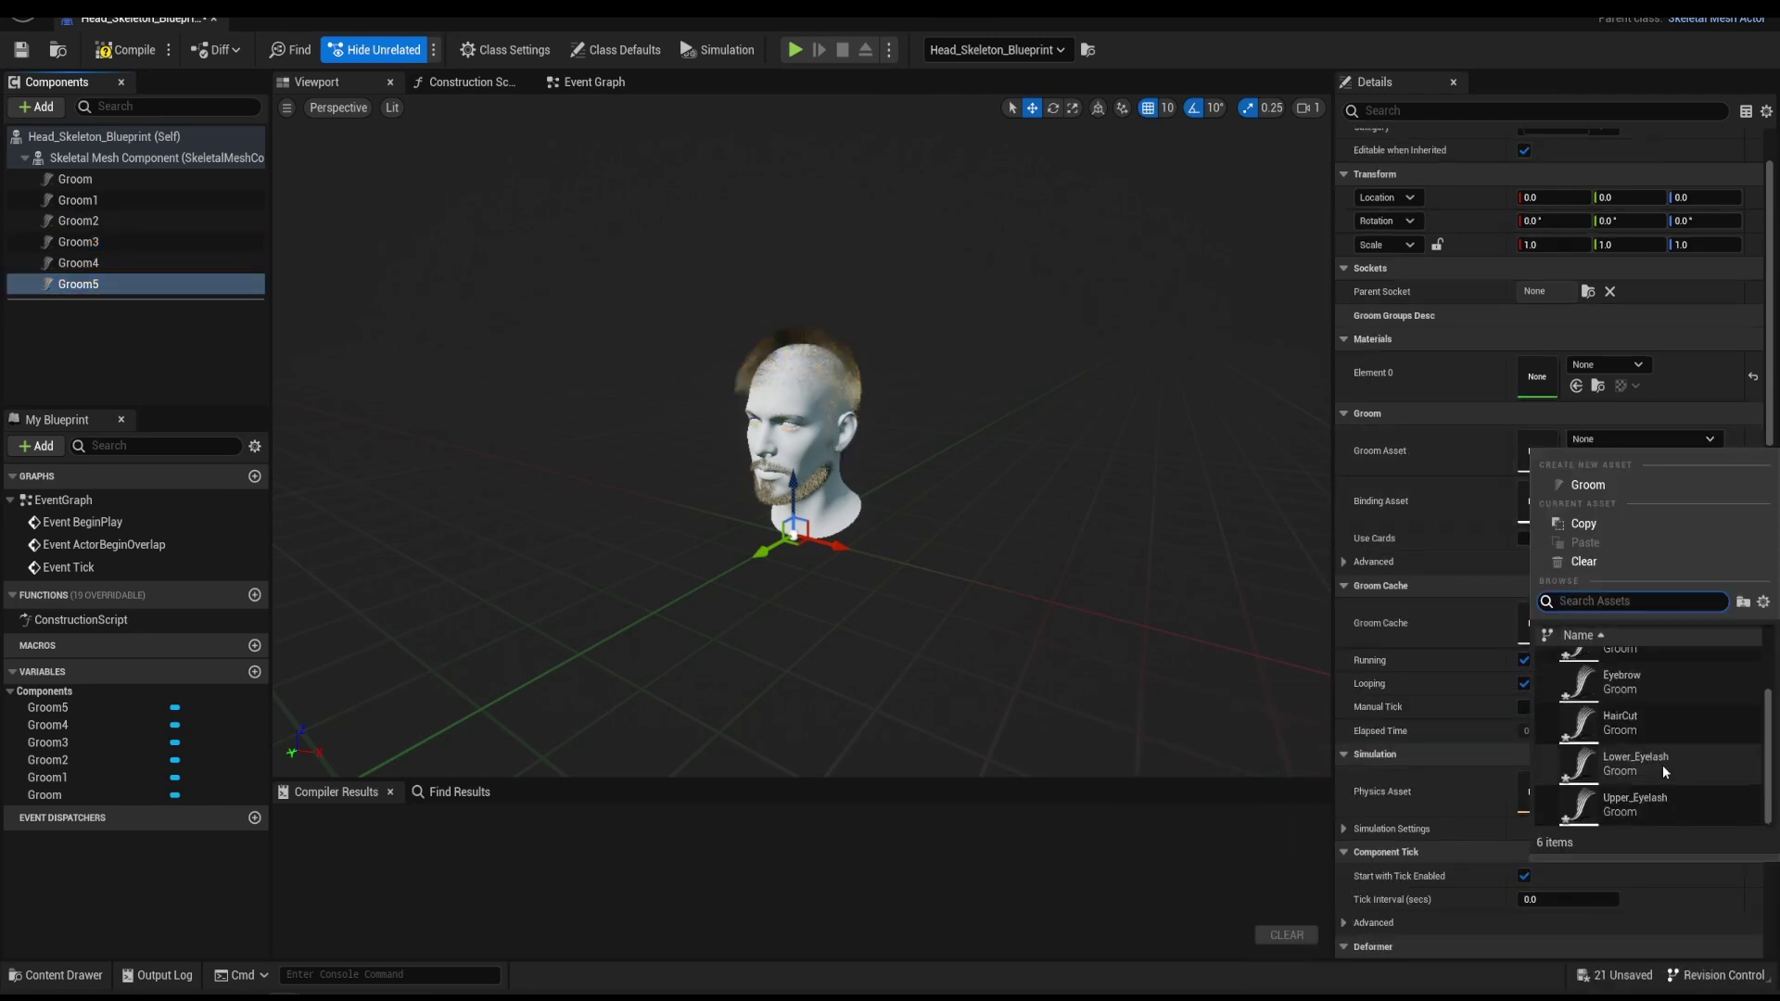
pyautogui.click(1659, 803)
pyautogui.click(1610, 493)
pyautogui.click(1641, 820)
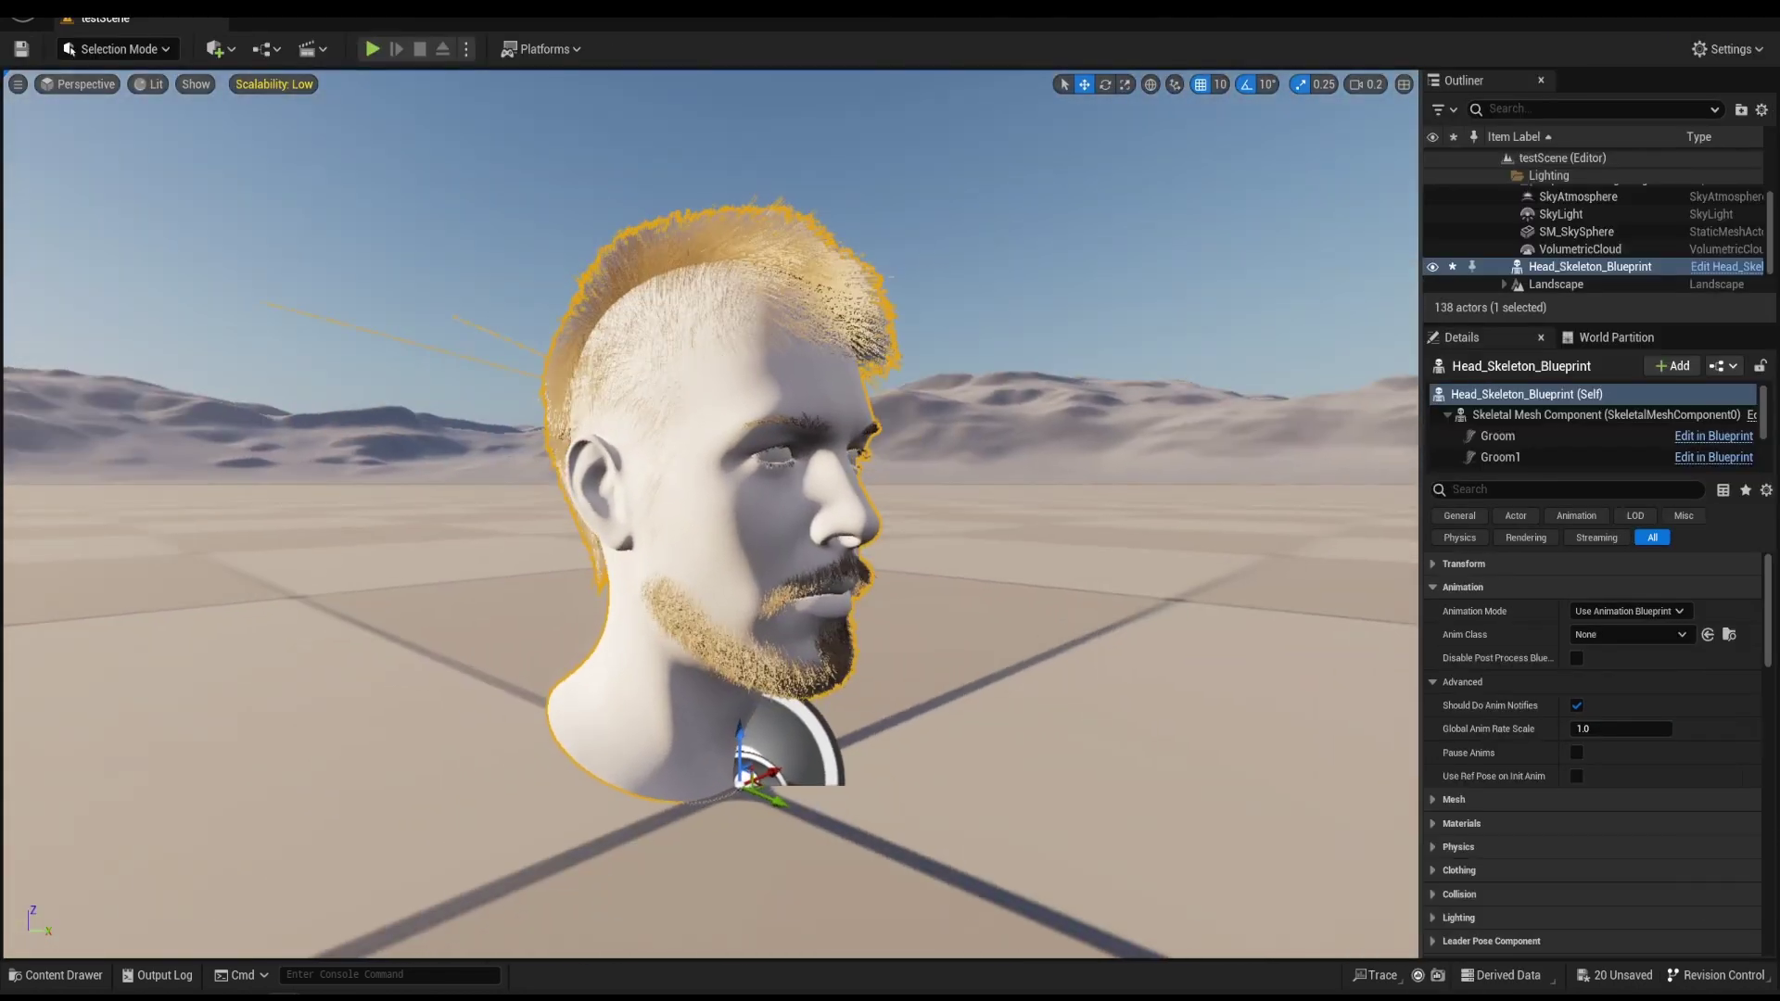
# - Deselect the head in the level, open the HairCut groom asset from the groom folder and show its Strands settings
pyautogui.click(885, 370)
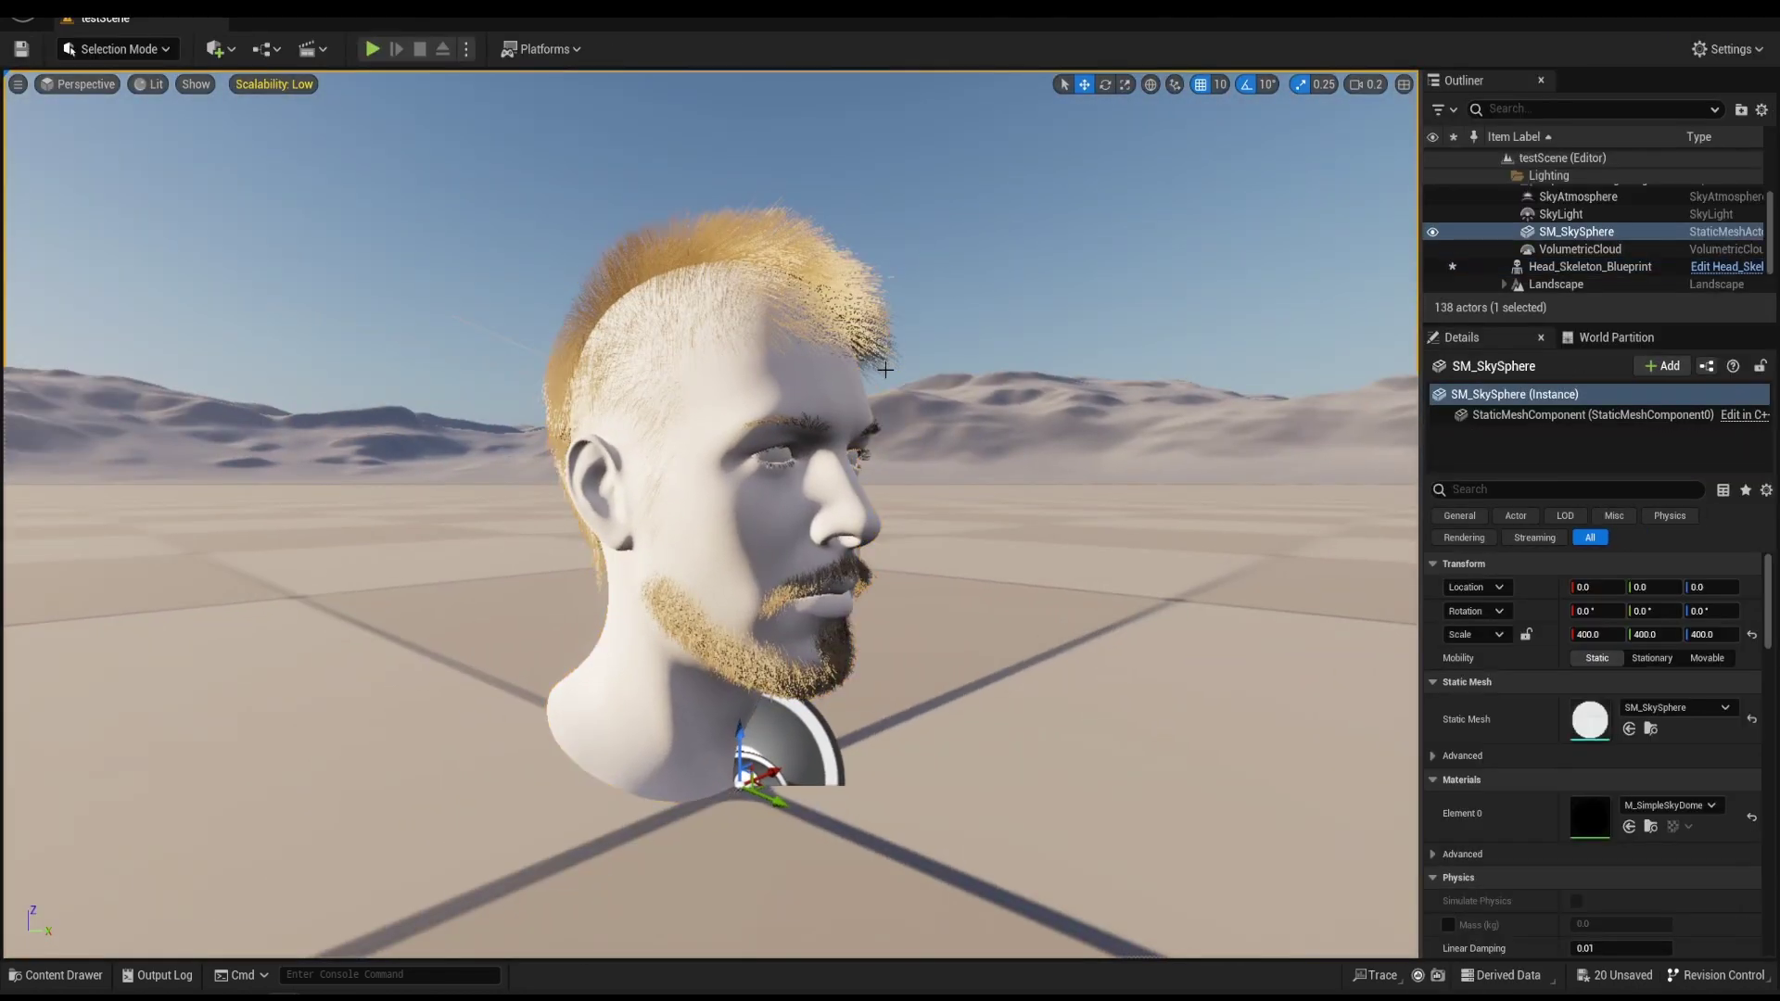
pyautogui.hotkey('ctrl', 'space')
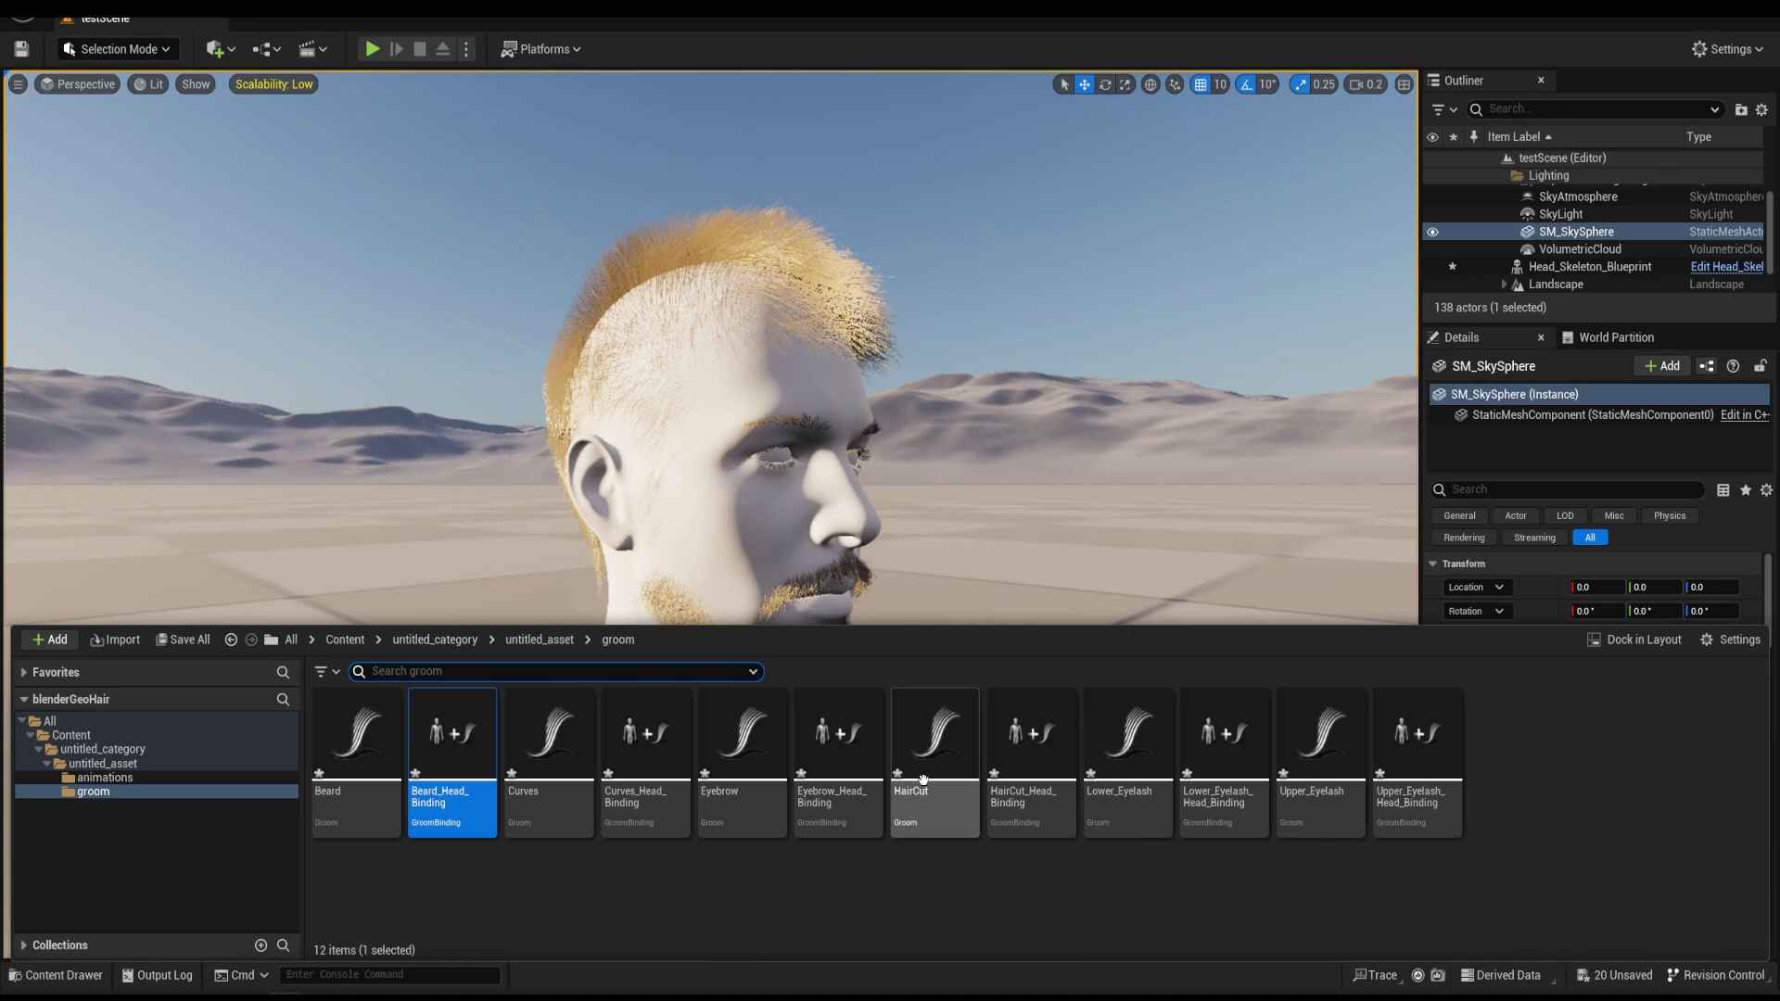
pyautogui.doubleClick(934, 746)
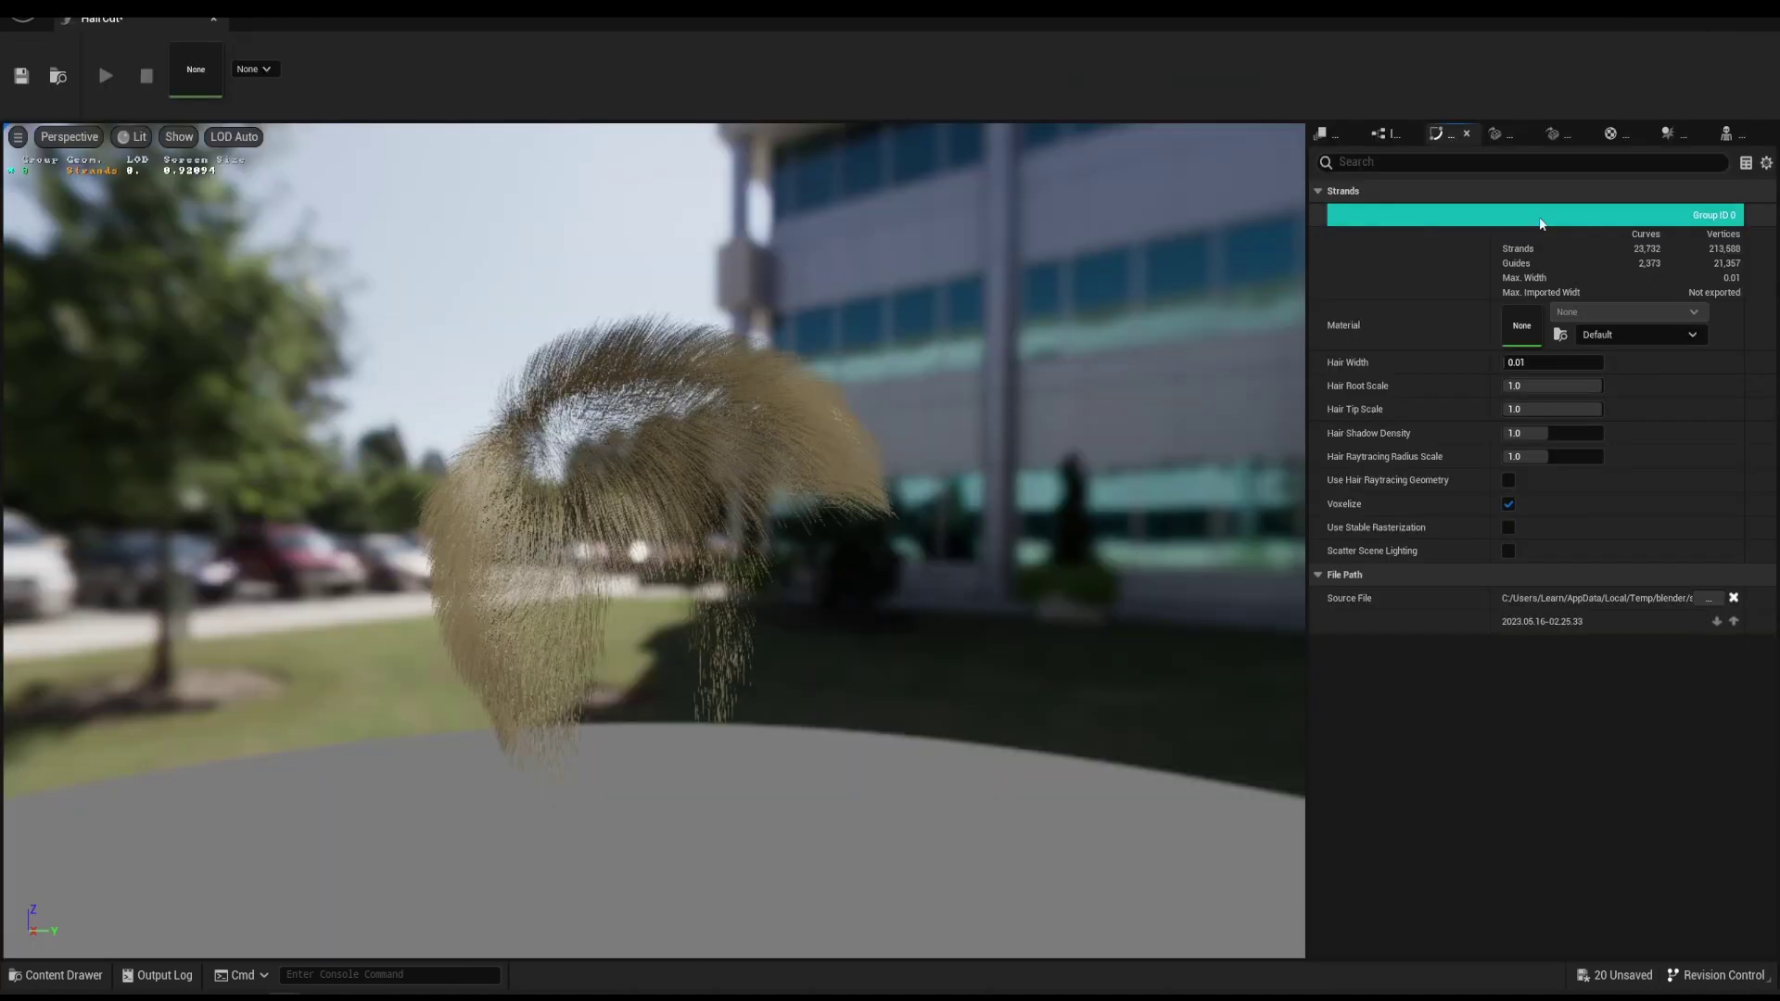
pyautogui.click(1388, 135)
pyautogui.click(1332, 134)
pyautogui.click(1443, 136)
# - Increase the HairCut strands' Hair Width to about 0.031, shrinking the groom editor window to compare with the head in the level
pyautogui.moveTo(1539, 363); pyautogui.dragTo(1571, 362)
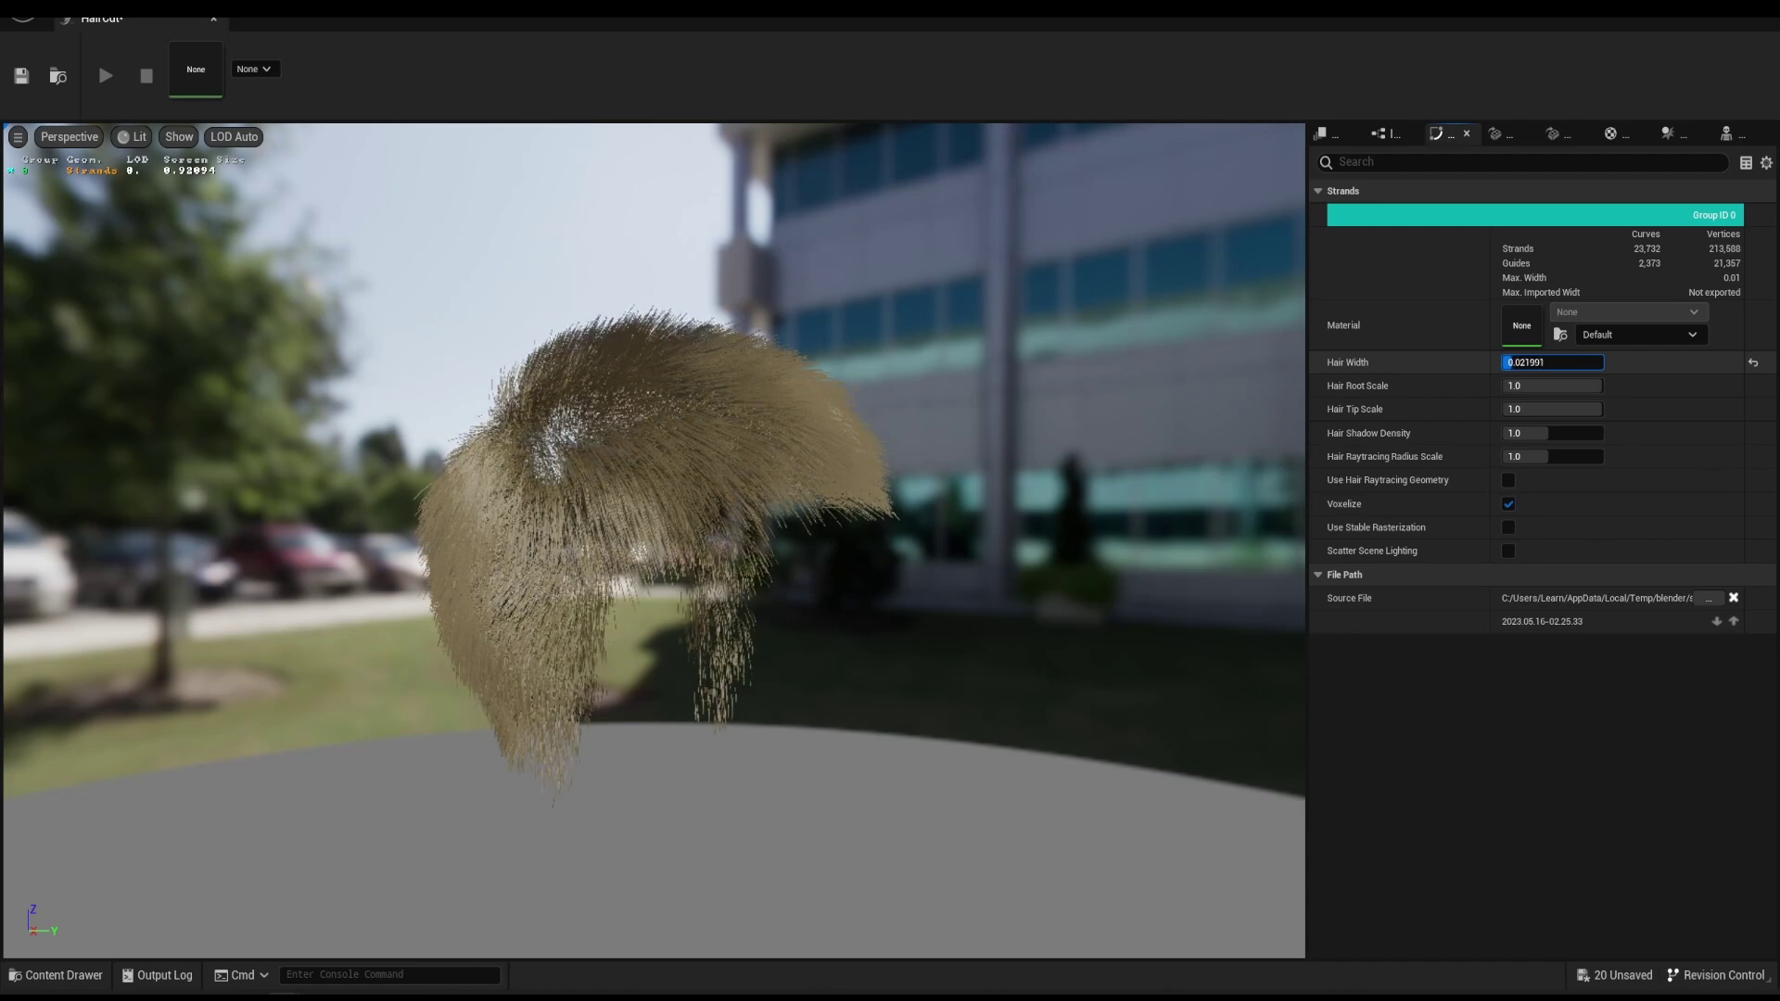
pyautogui.moveTo(1066, 18); pyautogui.dragTo(894, 496)
pyautogui.moveTo(1151, 848)
pyautogui.mouseDown()
pyautogui.moveTo(1179, 848)
pyautogui.moveTo(1162, 848)
pyautogui.mouseUp()
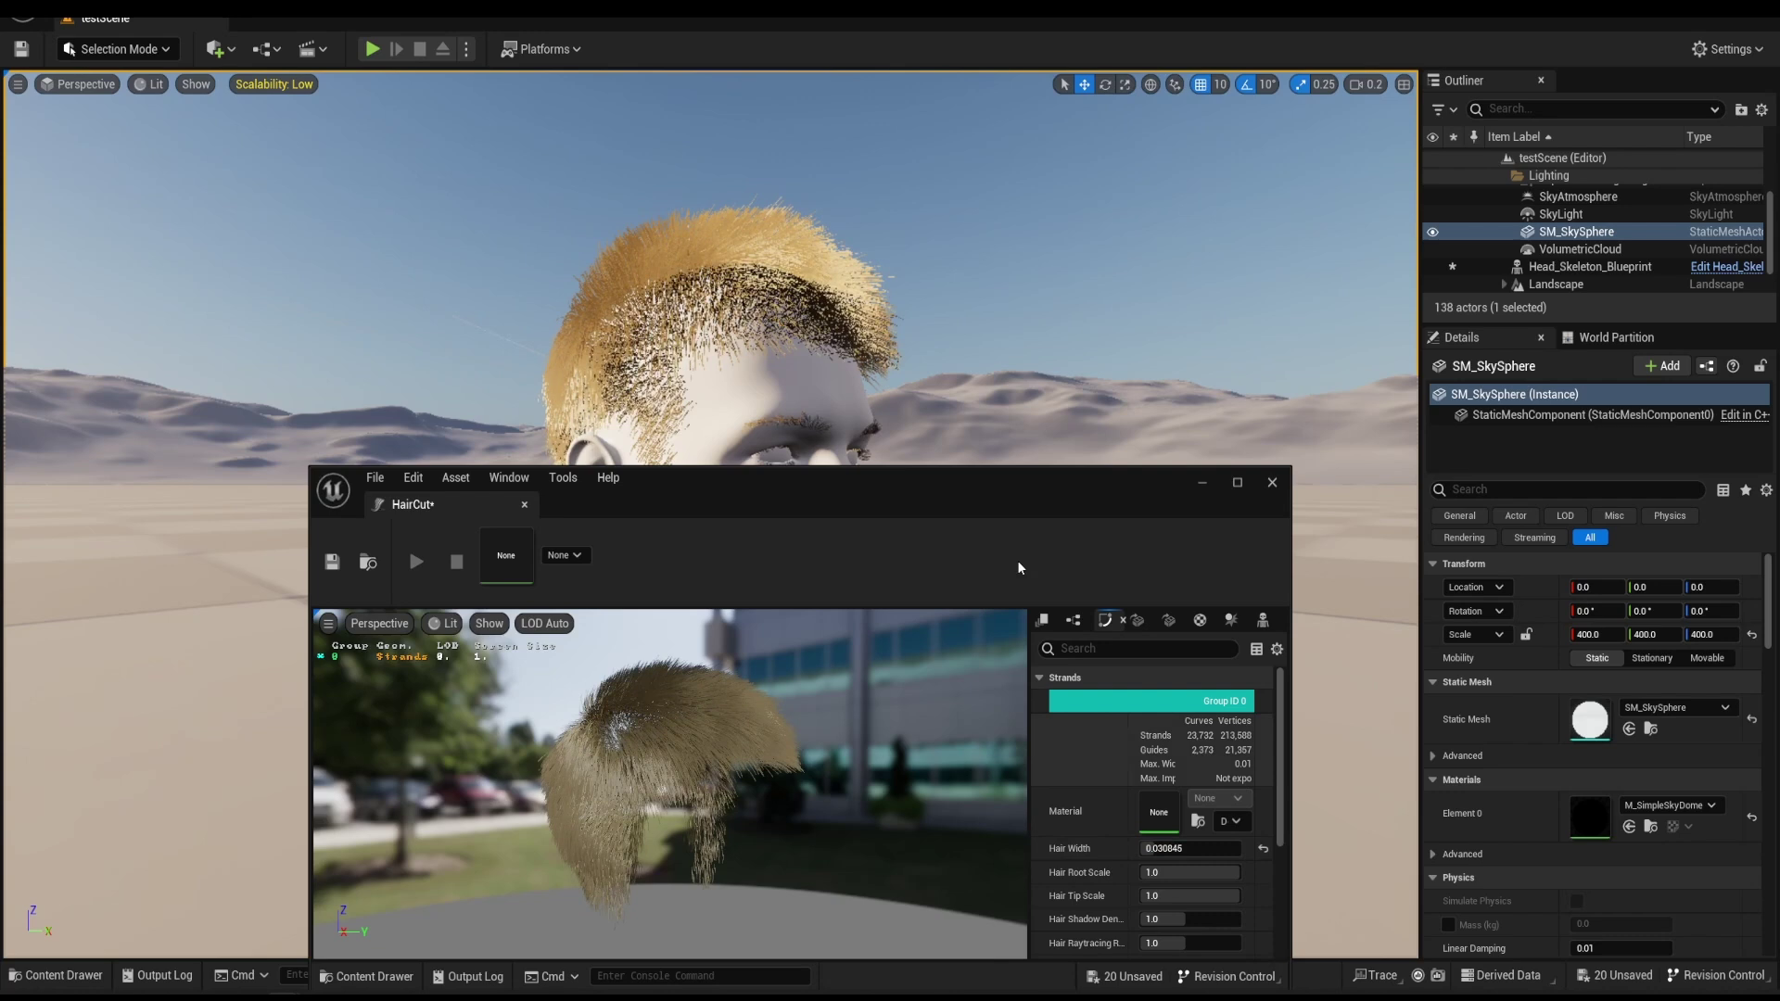
pyautogui.moveTo(1017, 491); pyautogui.dragTo(1007, 265)
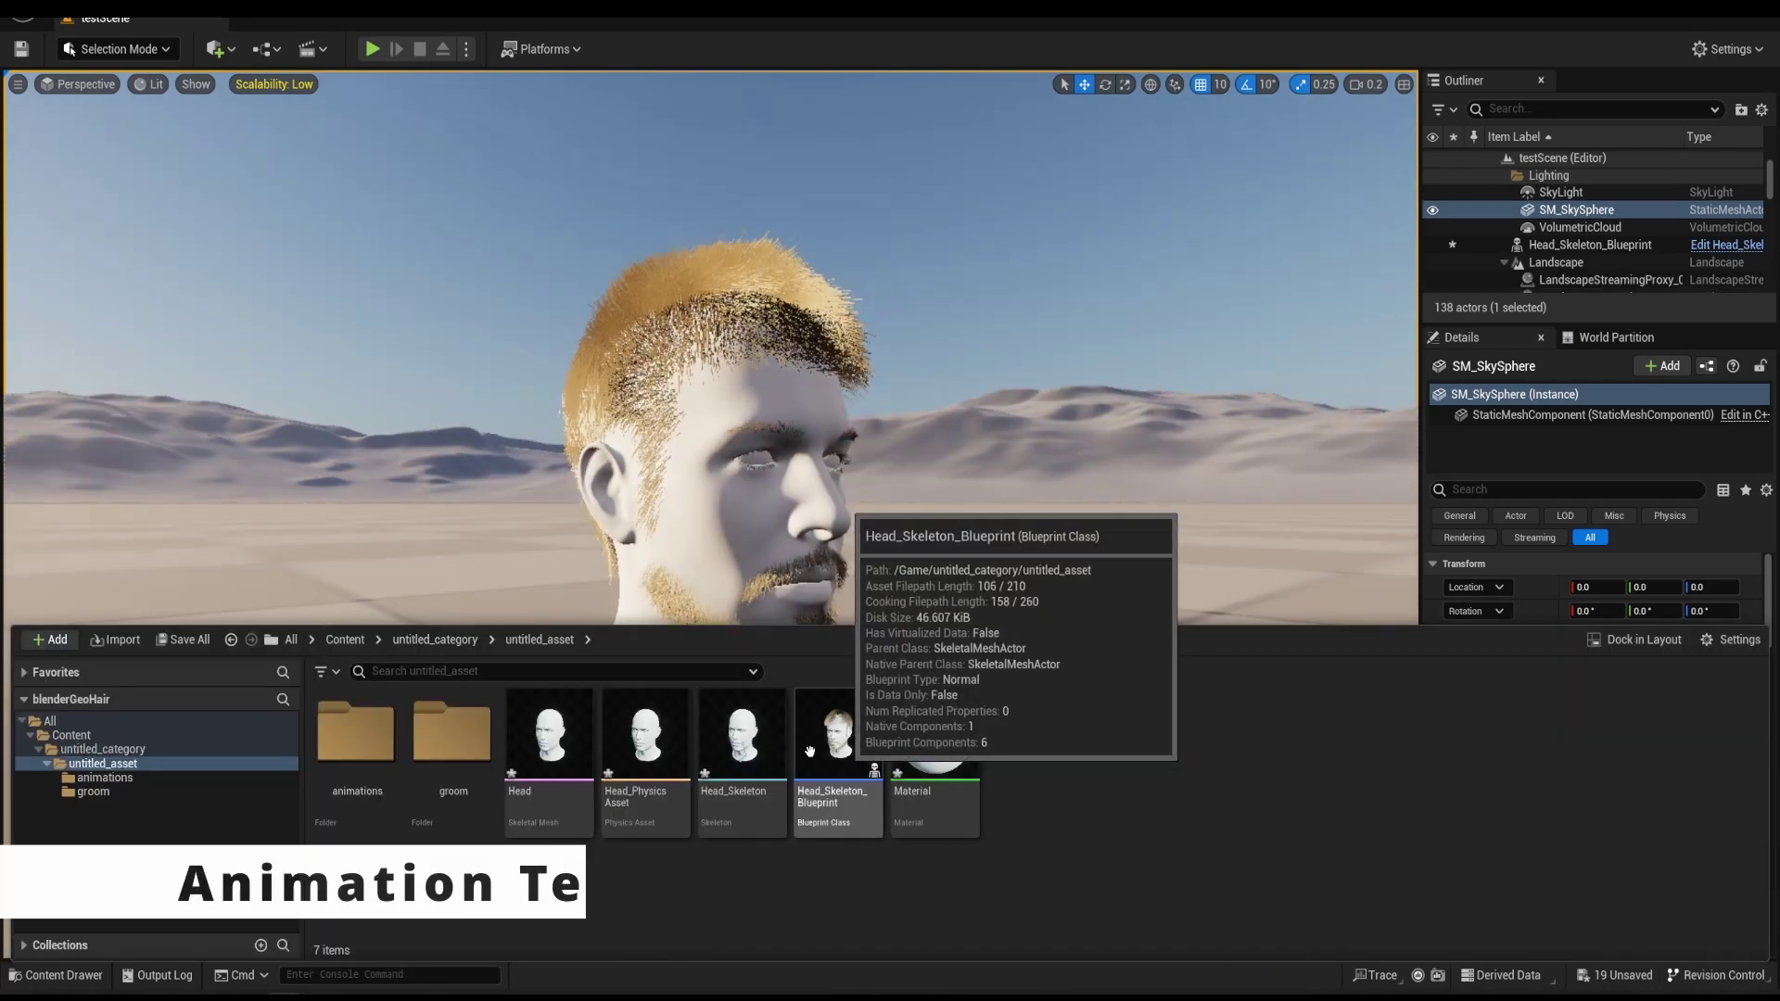
# - Open the Head_Skeleton asset in a maximized editor window and select the Head1 bone under Neck
pyautogui.doubleClick(743, 756)
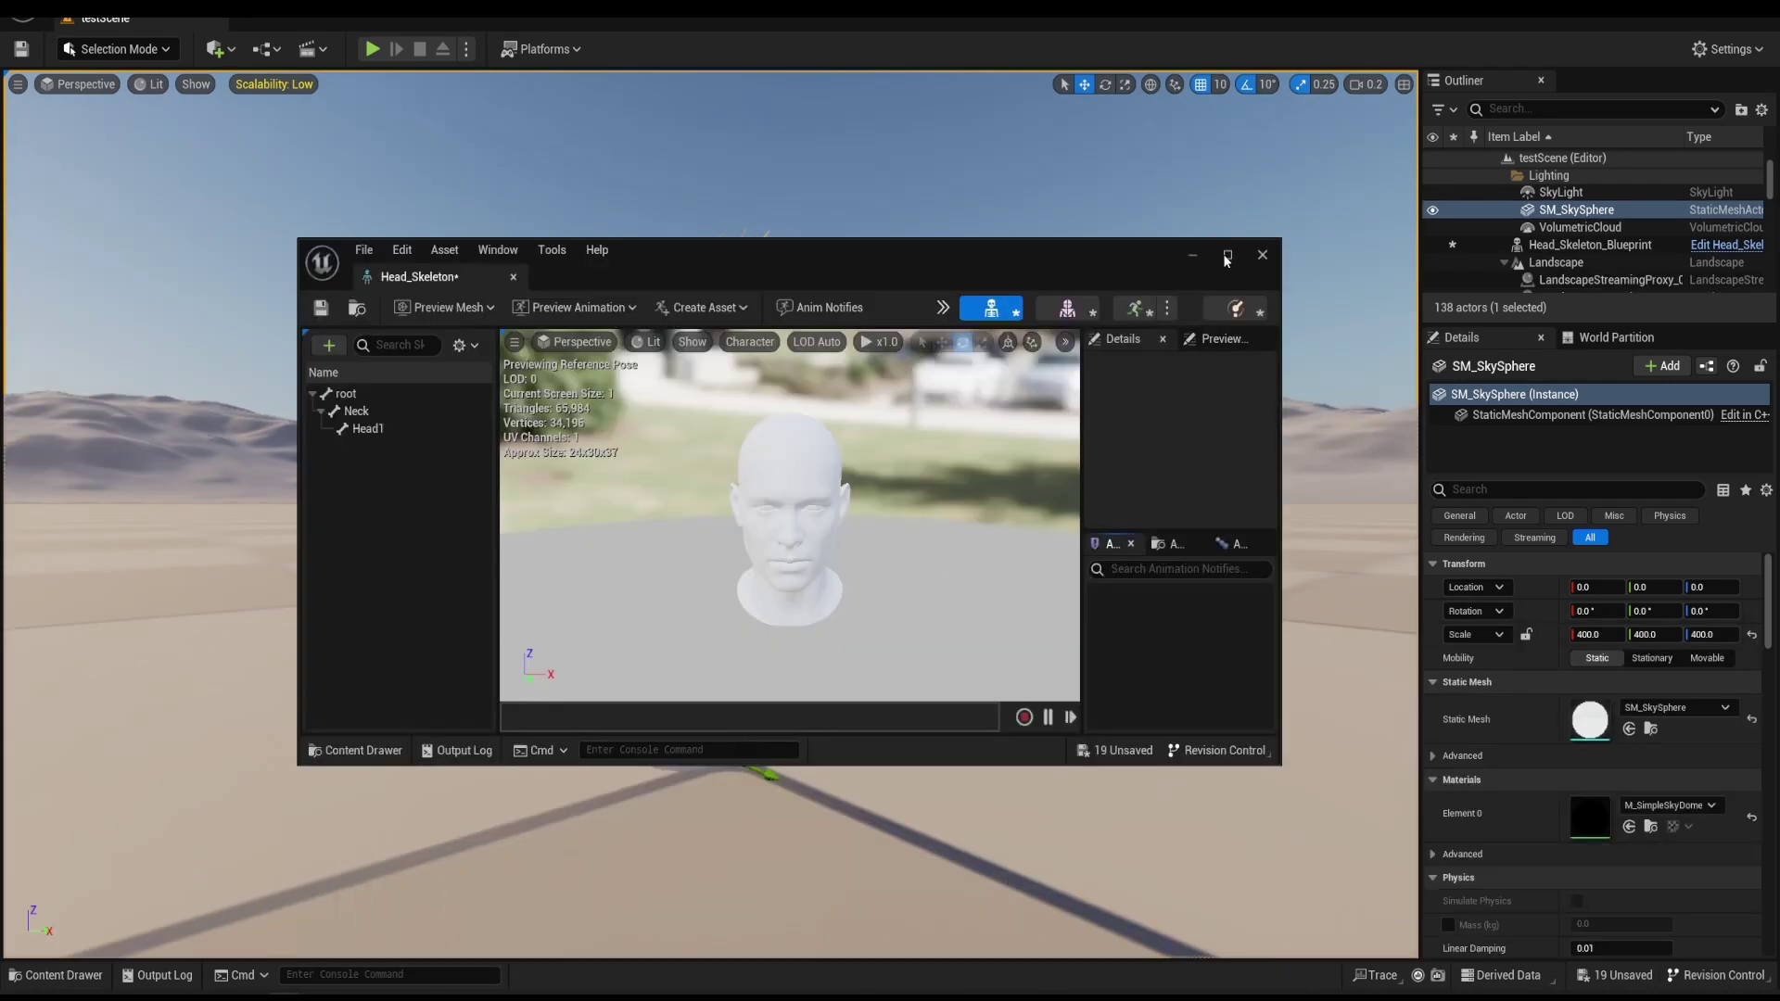
pyautogui.click(1227, 257)
pyautogui.click(78, 169)
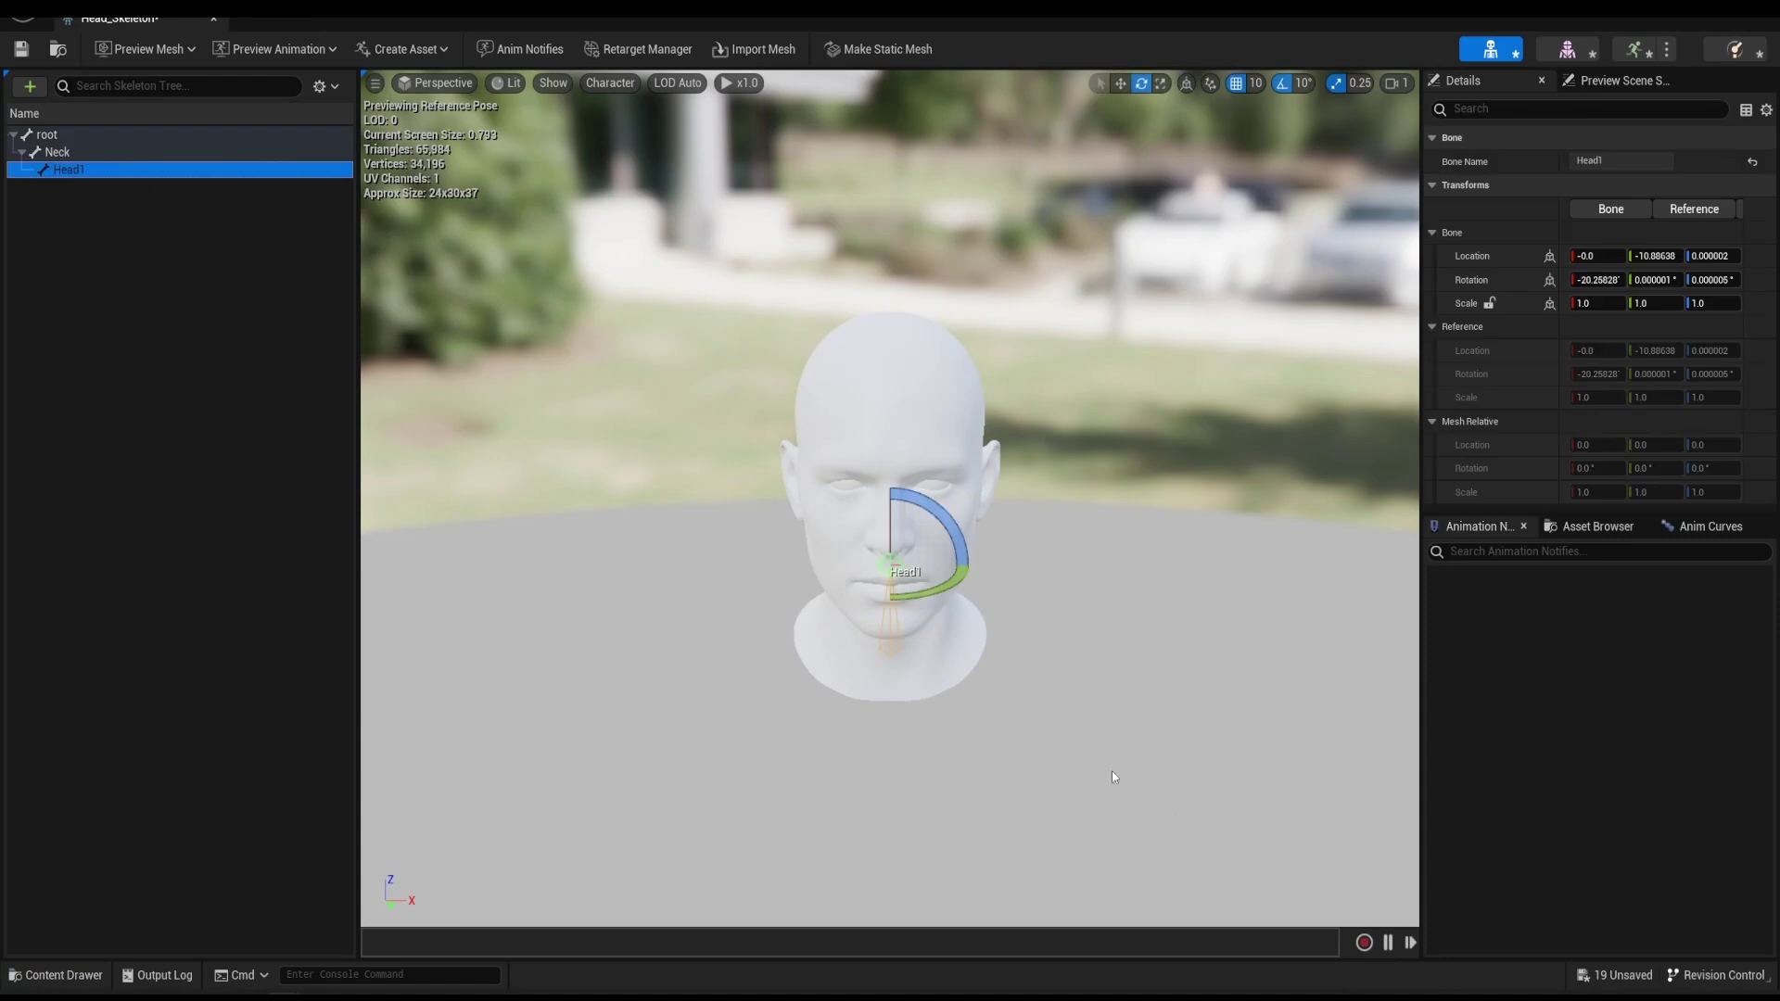
pyautogui.moveTo(907, 673)
pyautogui.keyDown('alt'); pyautogui.mouseDown()
pyautogui.moveTo(631, 728)
pyautogui.moveTo(935, 673)
pyautogui.mouseUp(); pyautogui.keyUp('alt')
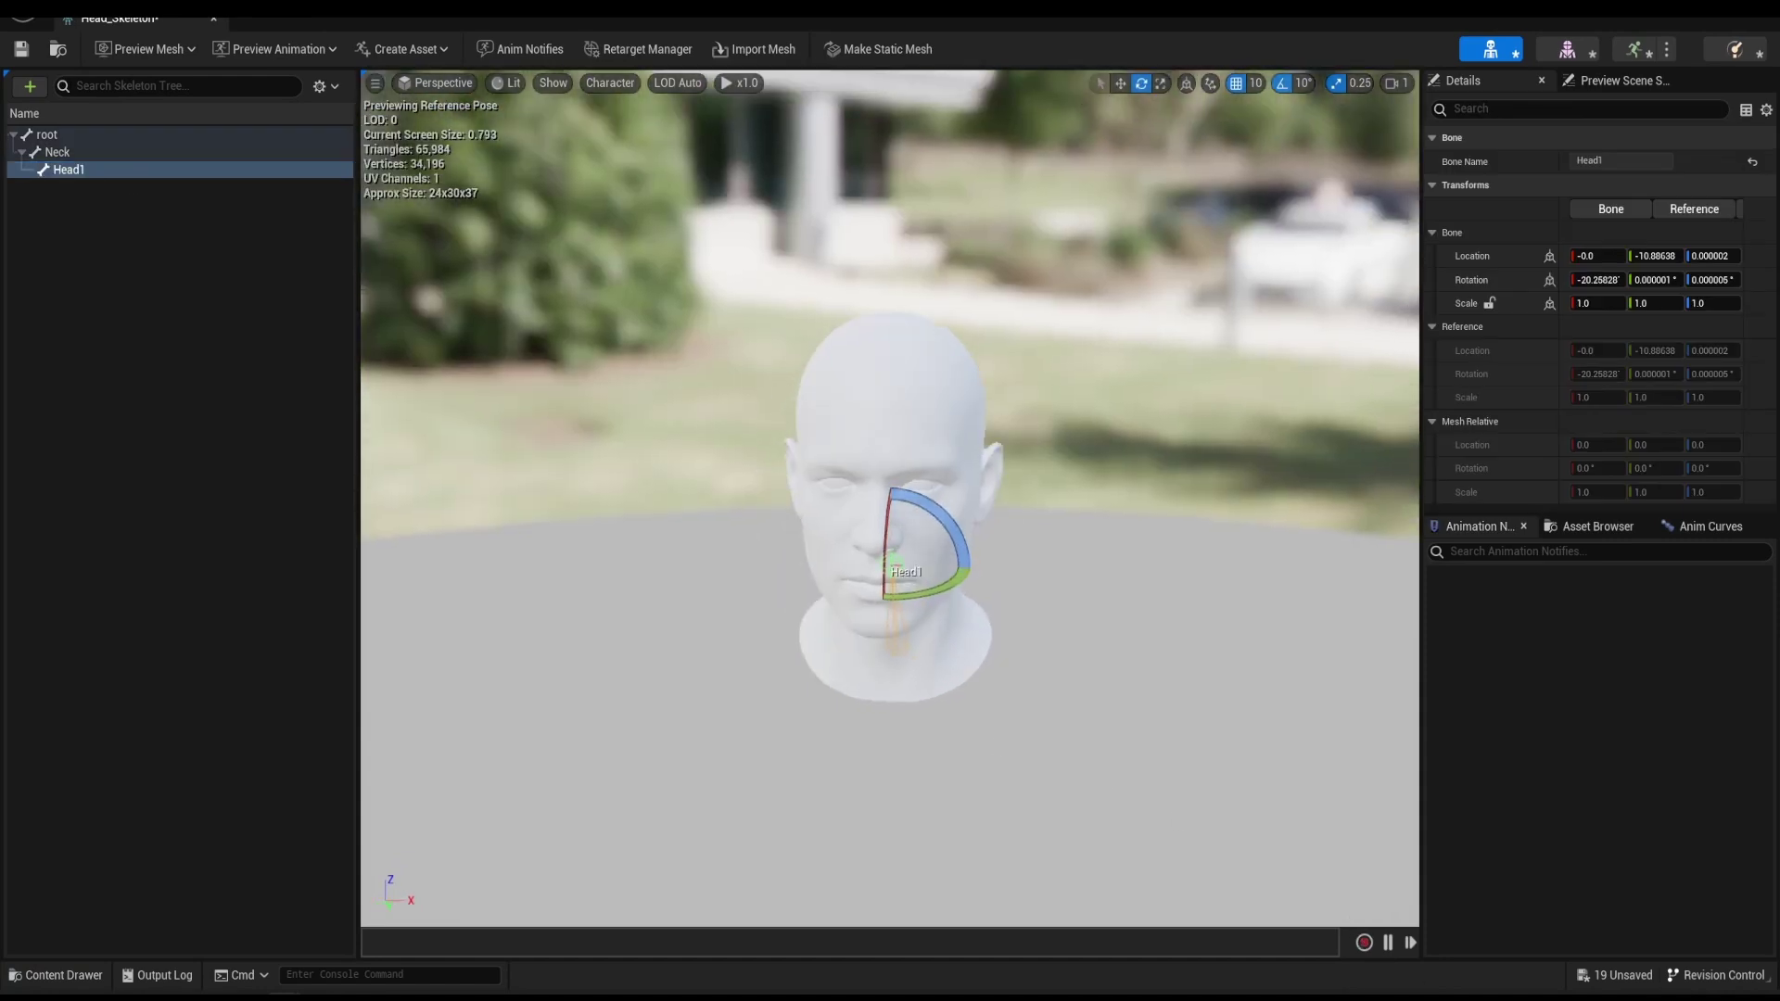
# - Record an animation named testAnim in the untitled_asset folder while turning the Head1 bone about its vertical axis, and stop the recording
pyautogui.click(1363, 942)
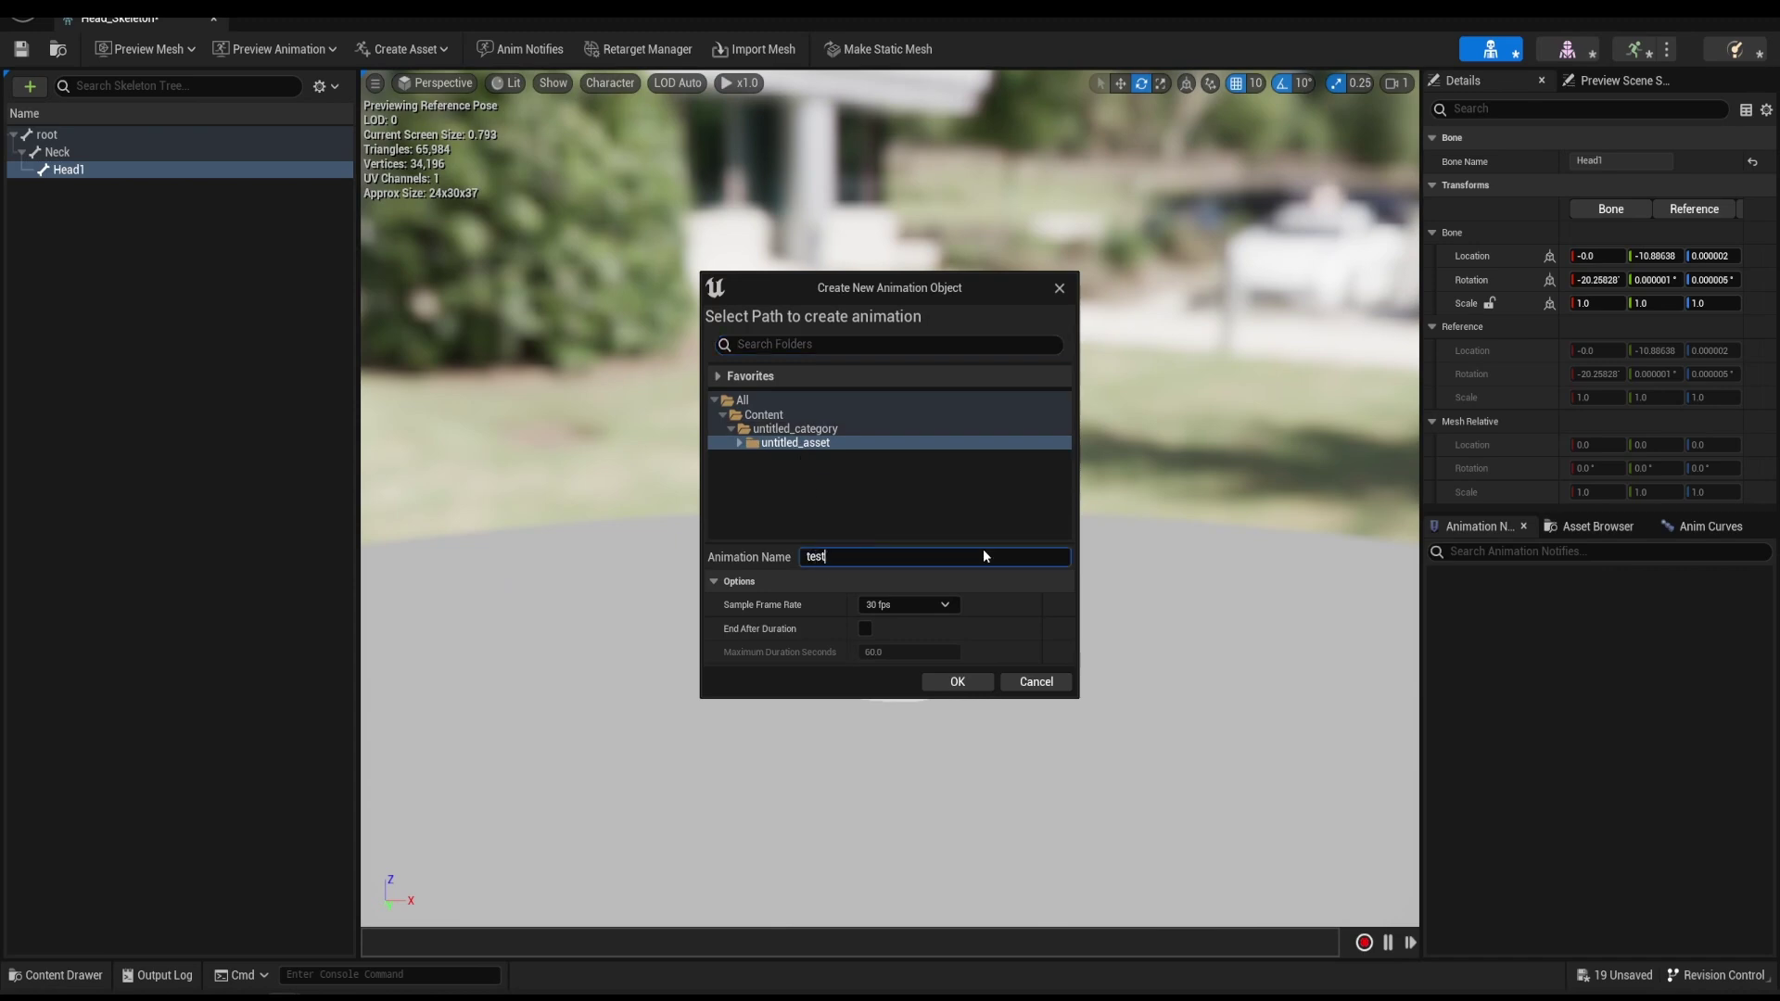
pyautogui.write('Anim')
pyautogui.press('Return')
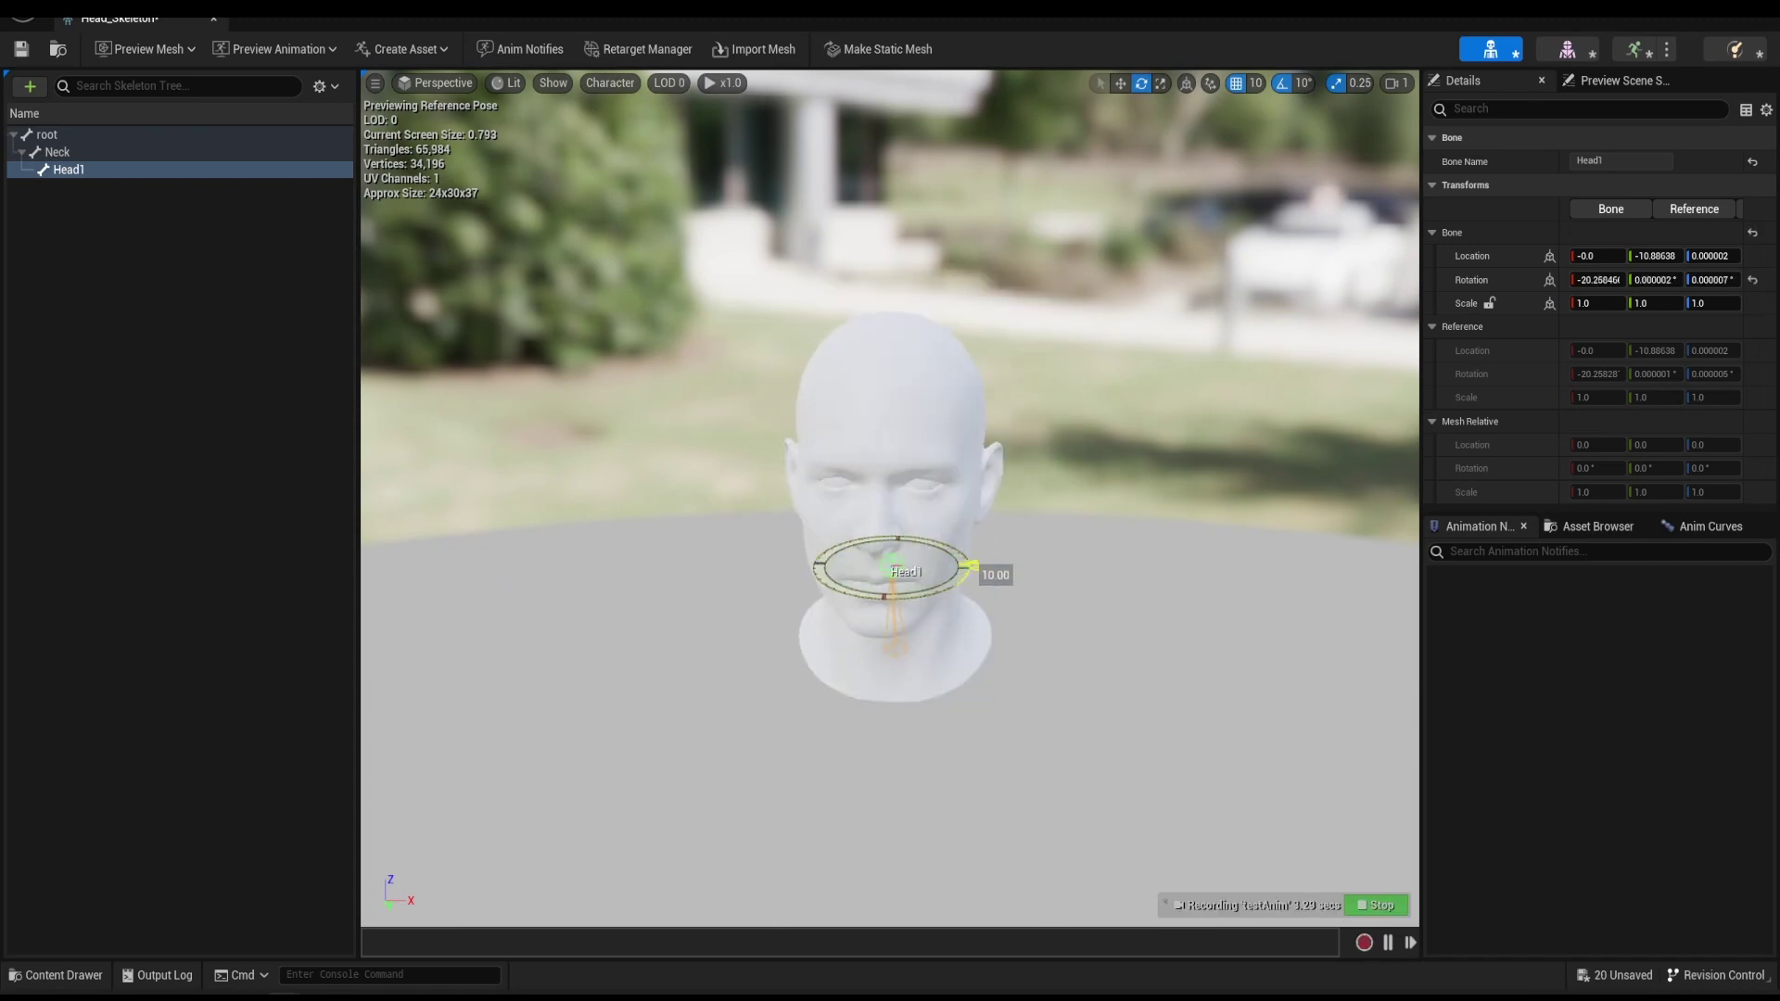
pyautogui.moveTo(970, 566); pyautogui.dragTo(912, 563)
pyautogui.click(1376, 905)
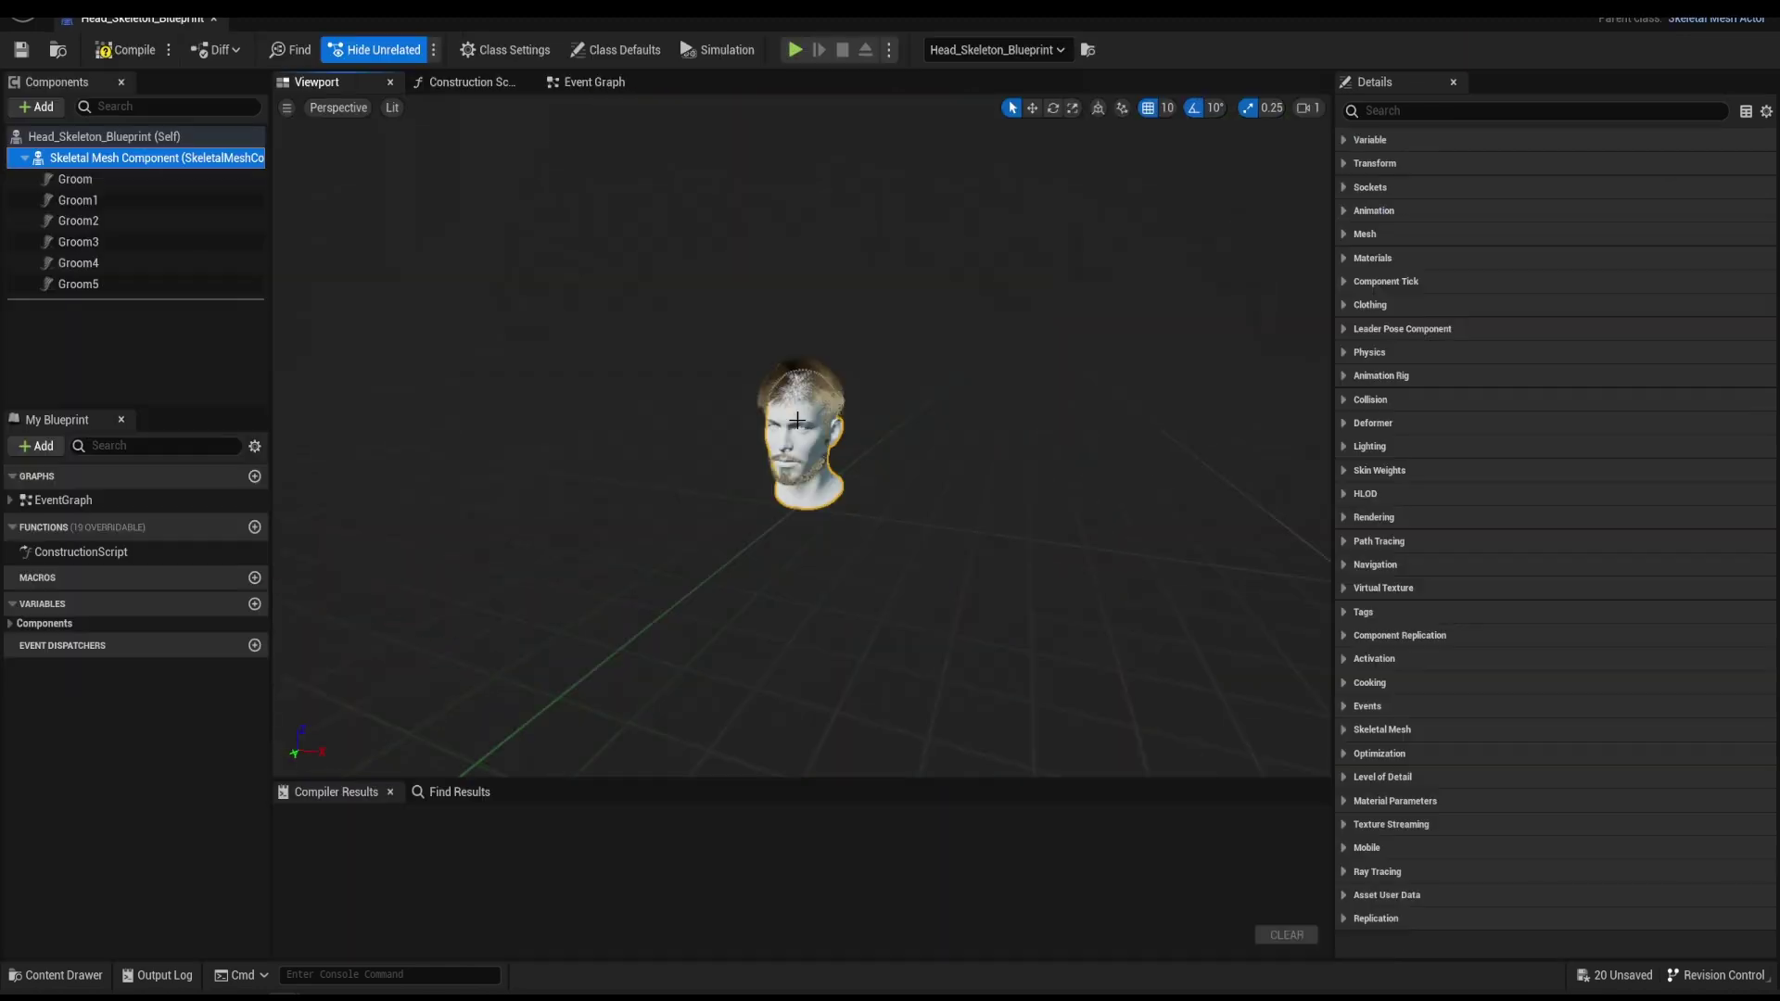
# - In Head_Skeleton_Blueprint, set the Skeletal Mesh Component's Animation Mode to Use Animation Asset and its Anim to Play to testAnim
pyautogui.click(1373, 212)
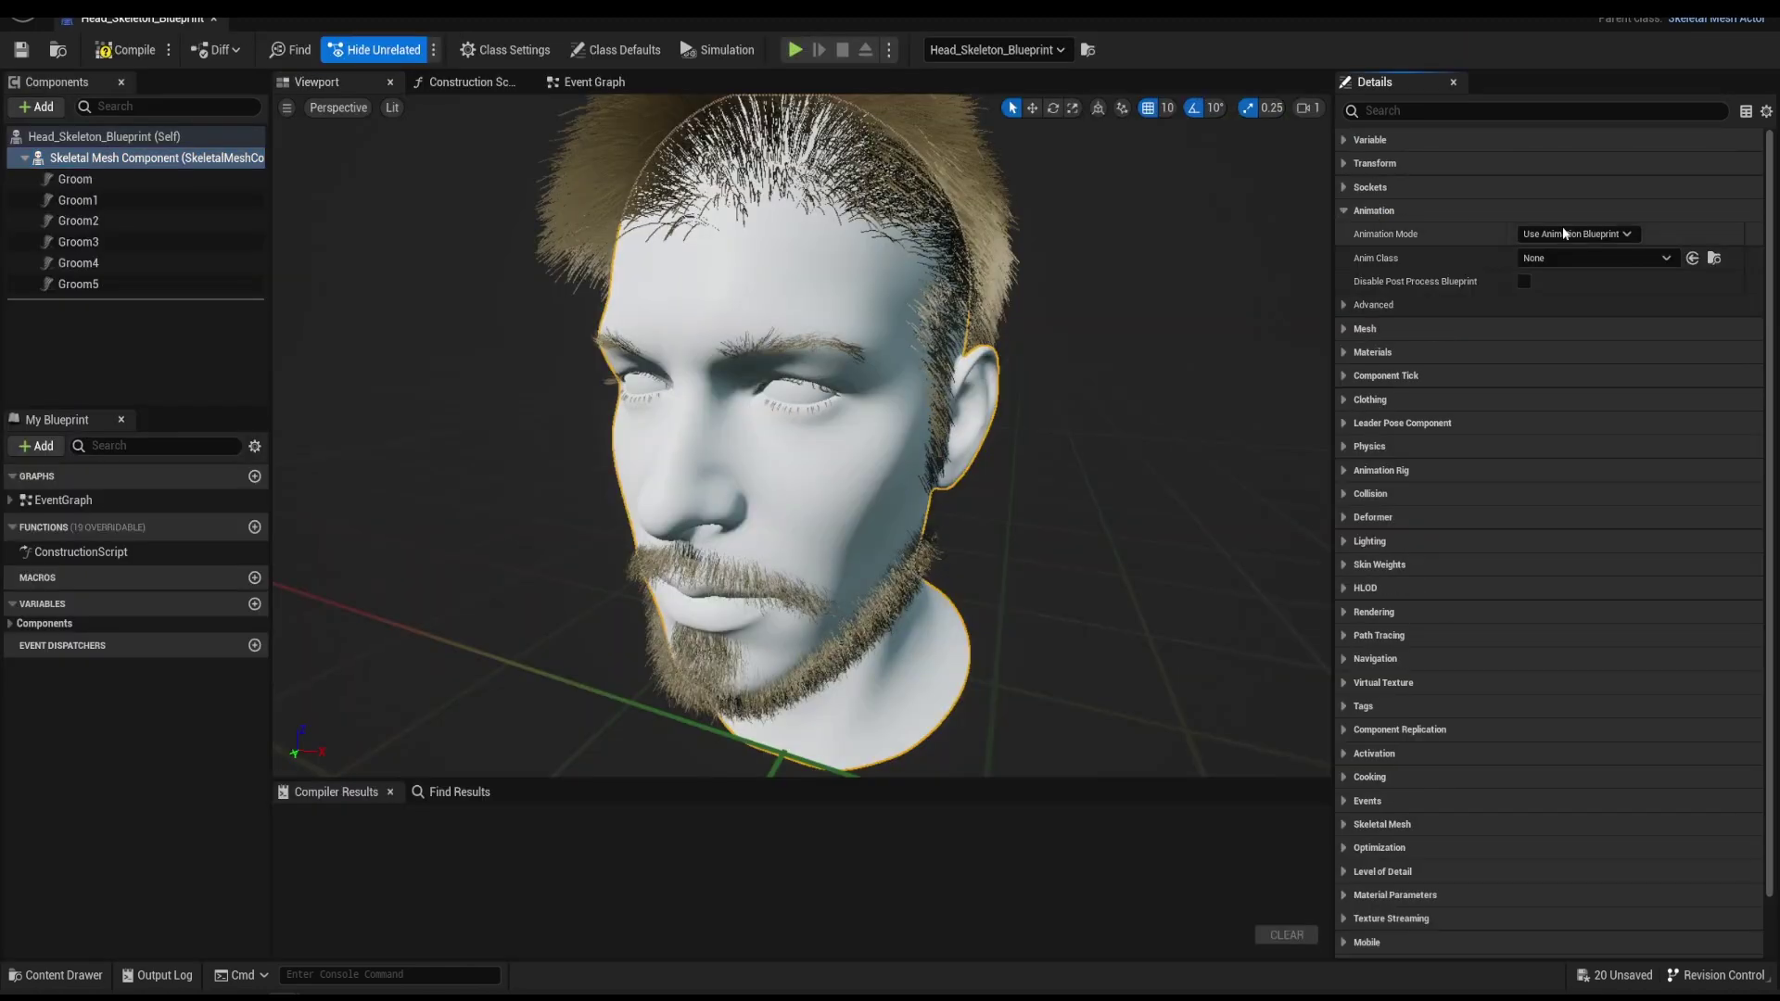
pyautogui.click(1569, 268)
pyautogui.click(1594, 261)
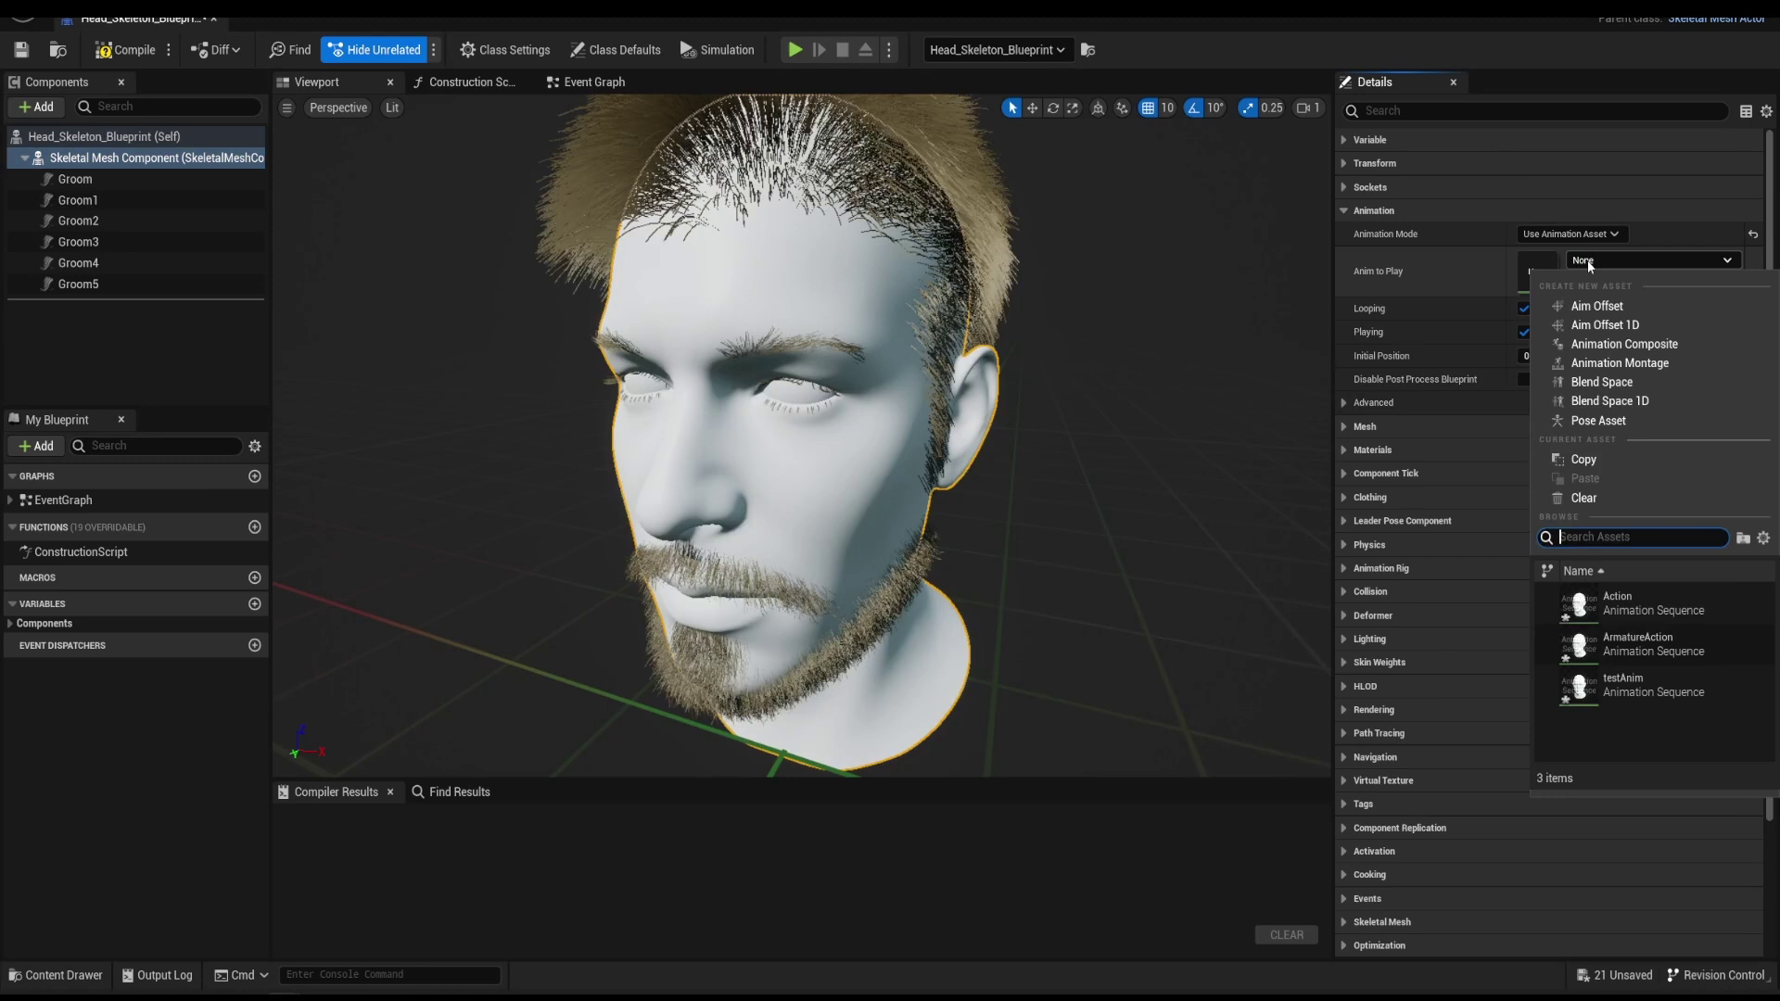
pyautogui.click(1618, 690)
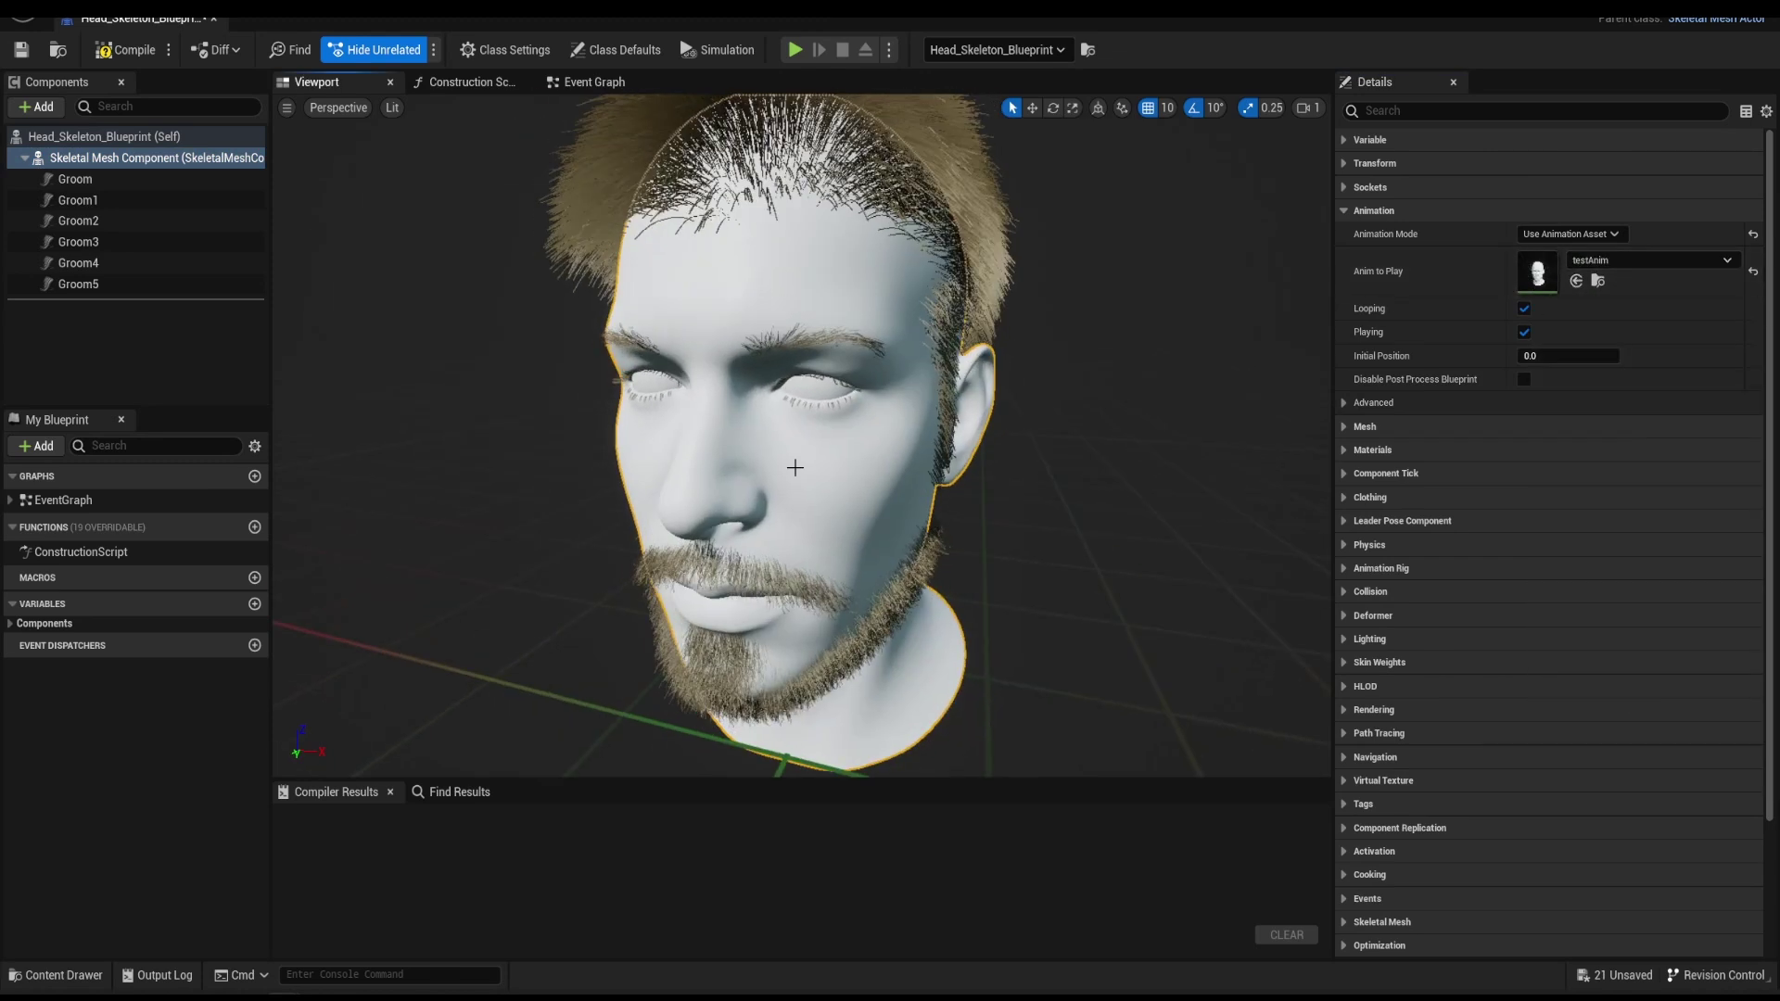
pyautogui.keyDown('alt'); pyautogui.moveTo(800, 448); pyautogui.dragTo(835, 549); pyautogui.keyUp('alt')
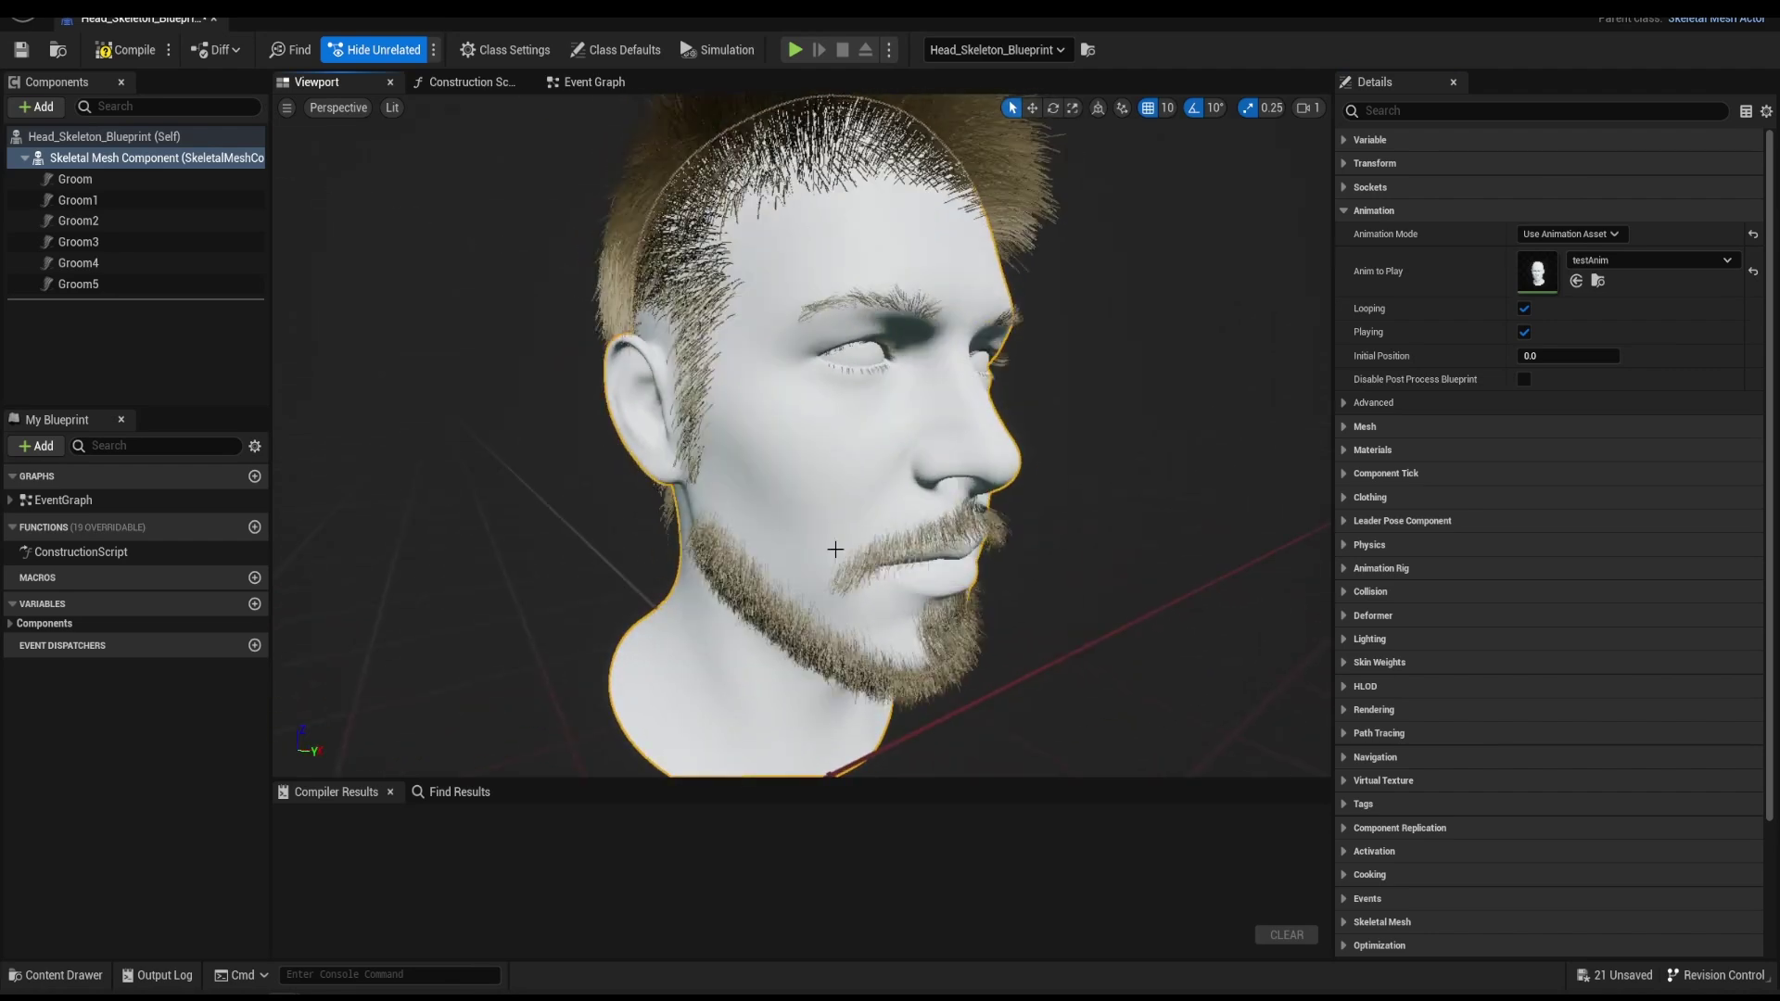